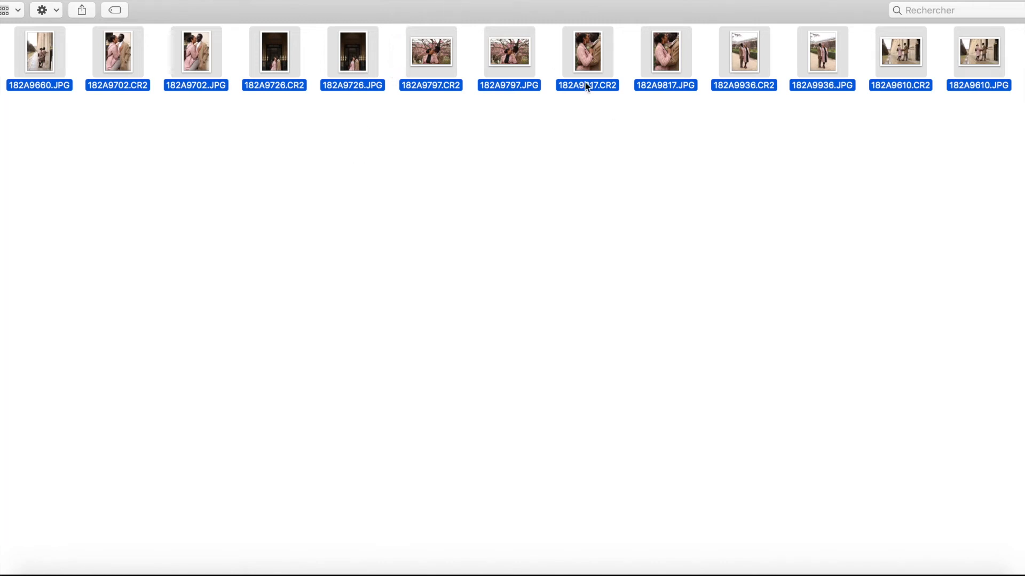
Step: Import the seven CR2 photos from the COURS folder into the Lightroom catalogue, adding them without moving the files
left_click_drag(671, 42, 719, 574)
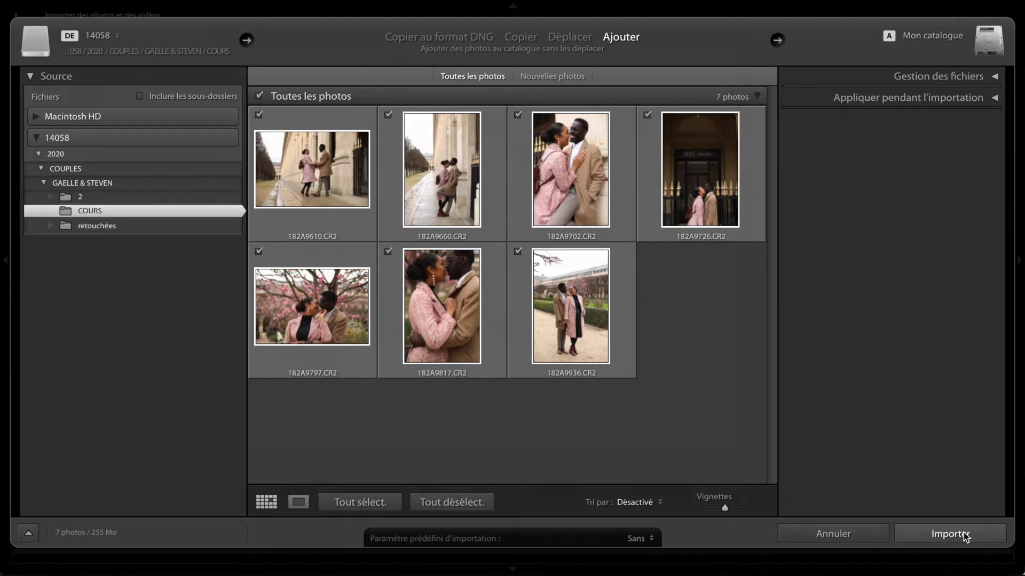
left_click(964, 533)
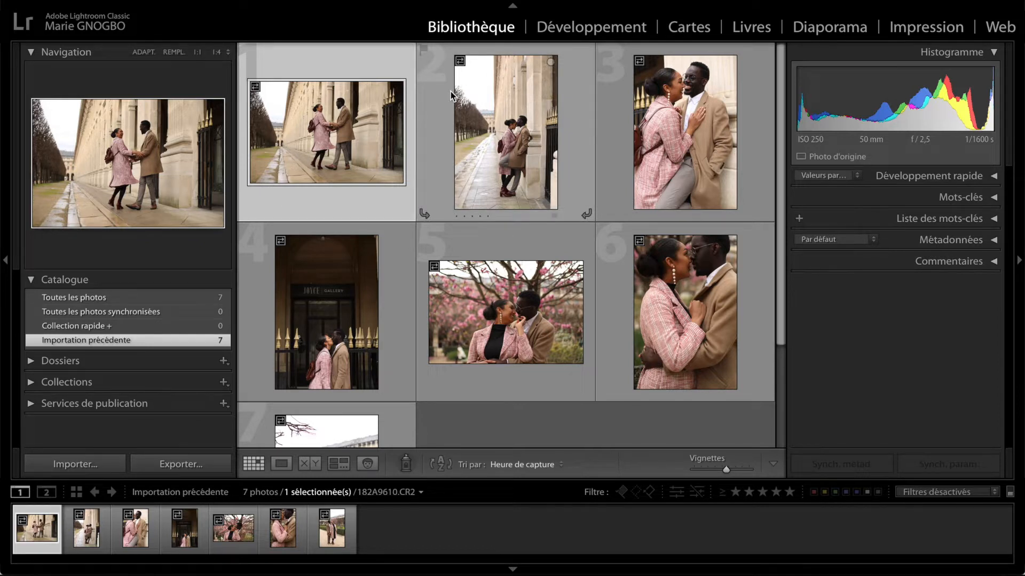
Step: Review all seven imported photos one after another in Loupe view, from 182A9610 to 182A9936
key("e")
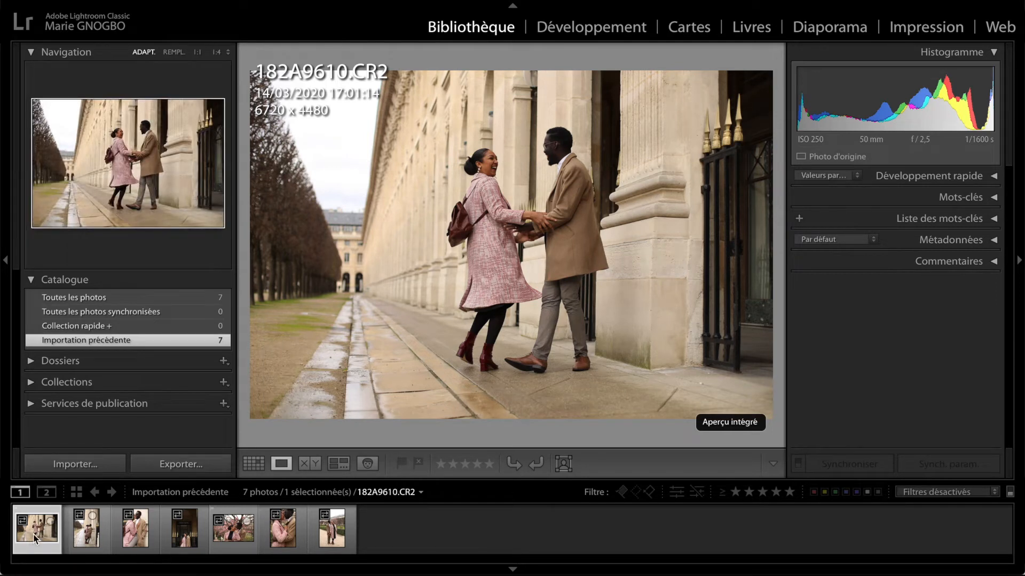
key("Right")
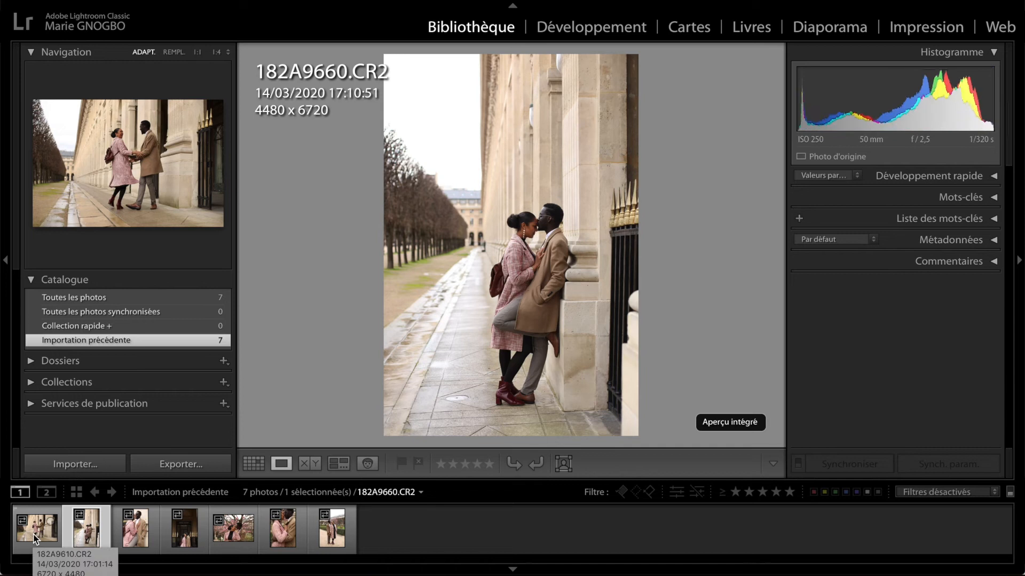
key("Right")
key("Right")
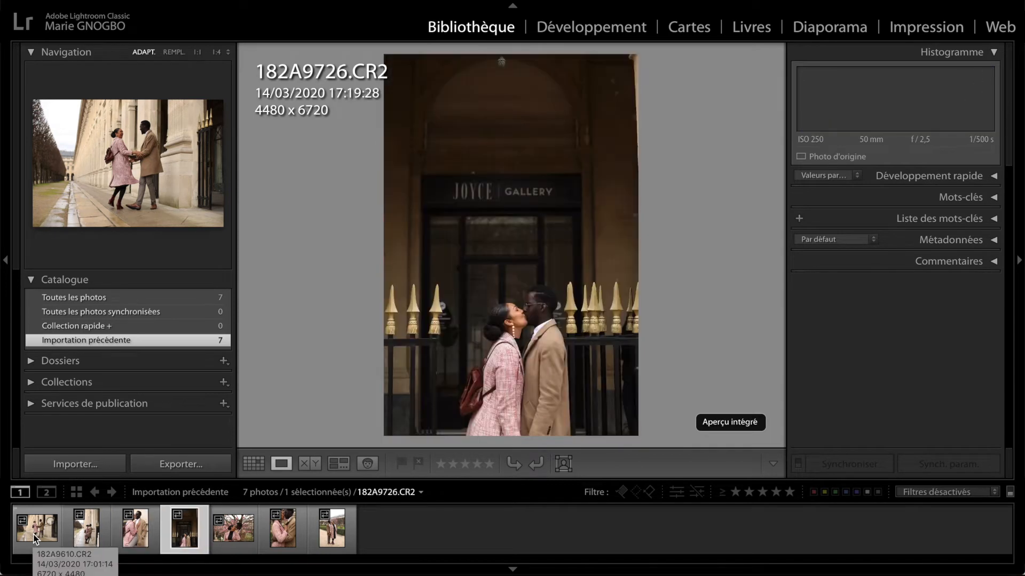
key("Right")
key("Right")
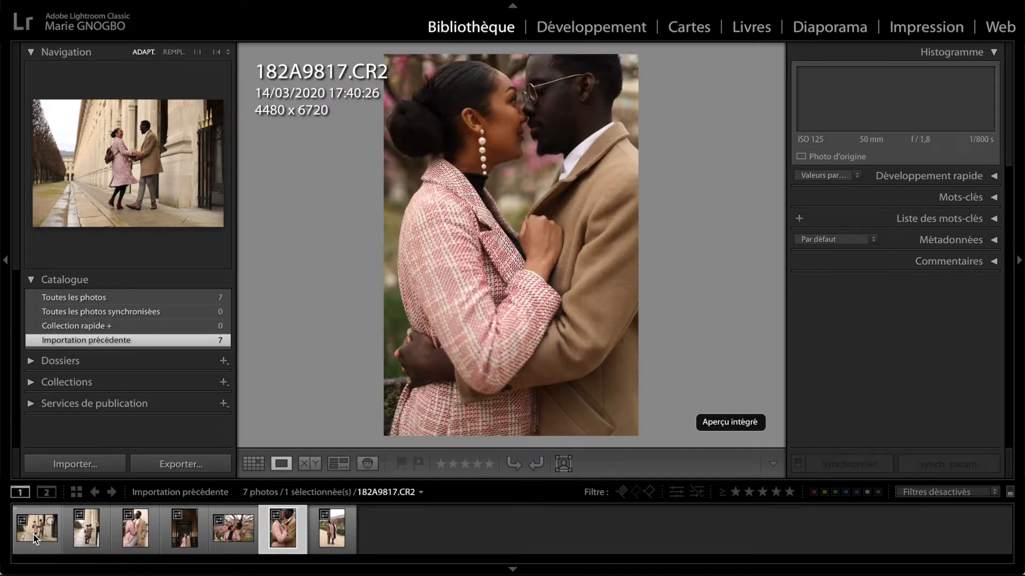
key("Right")
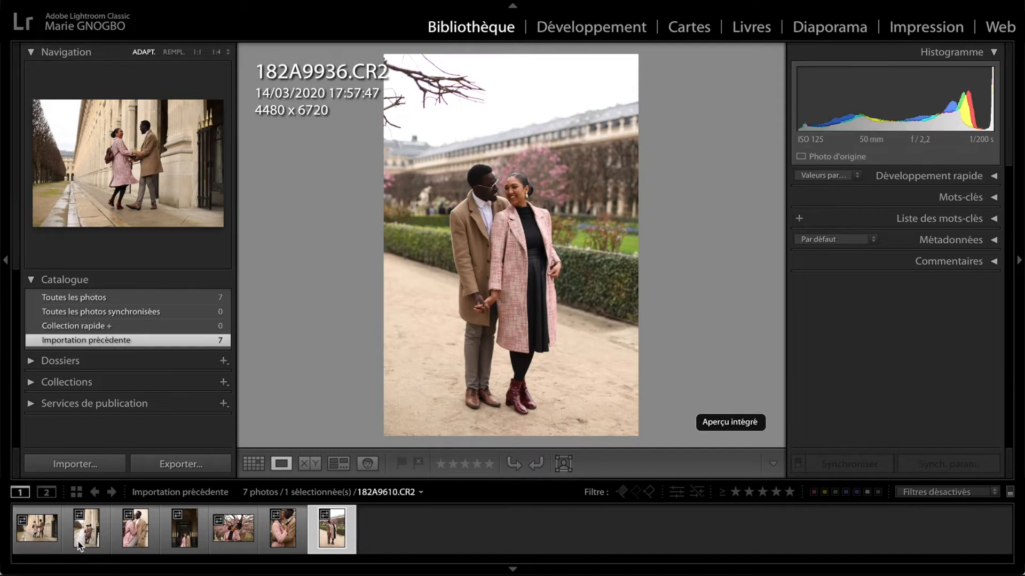
left_click(46, 552)
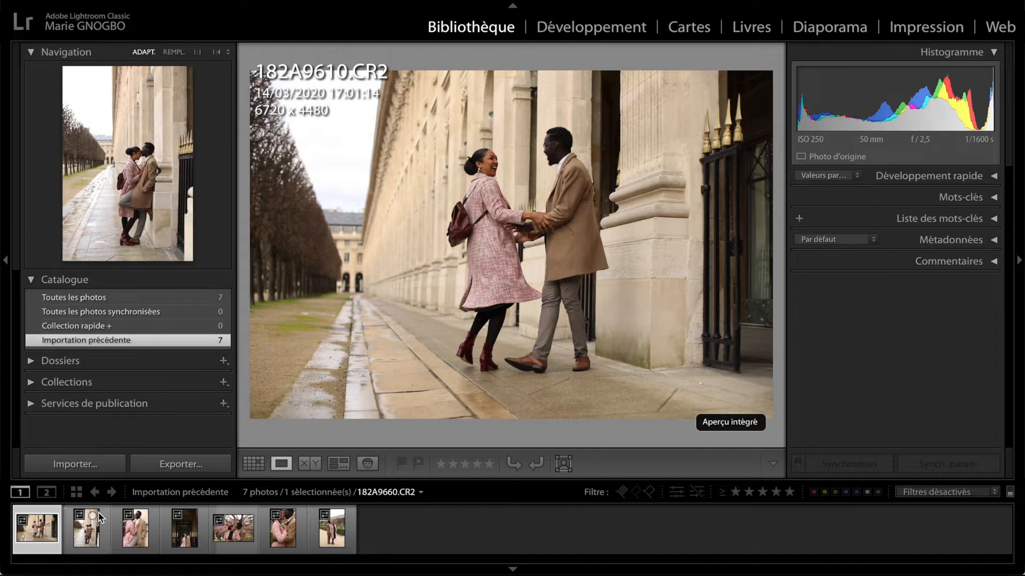
key("Right")
key("Right")
key("Right")
key("Right")
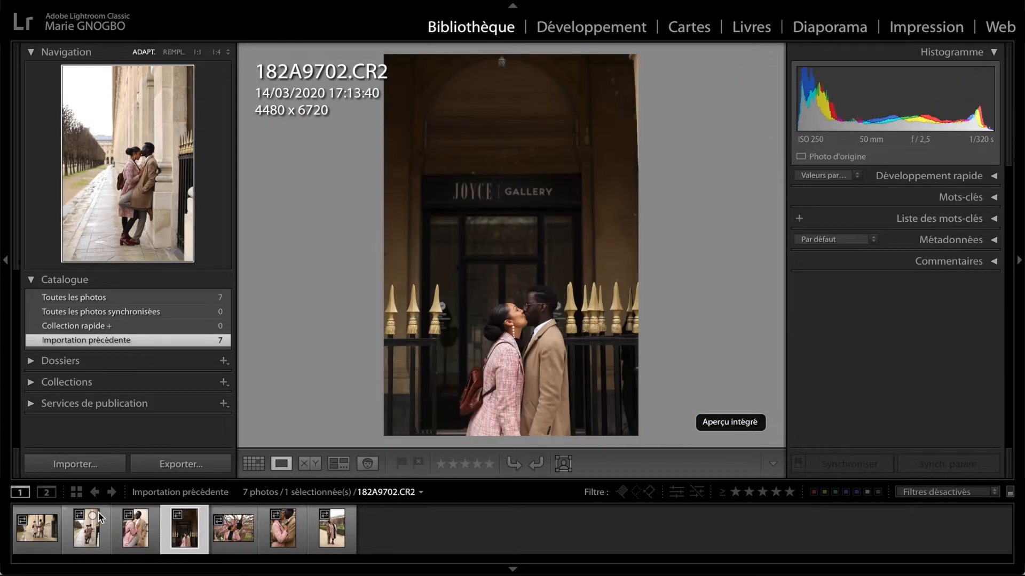
key("Right")
key("Right")
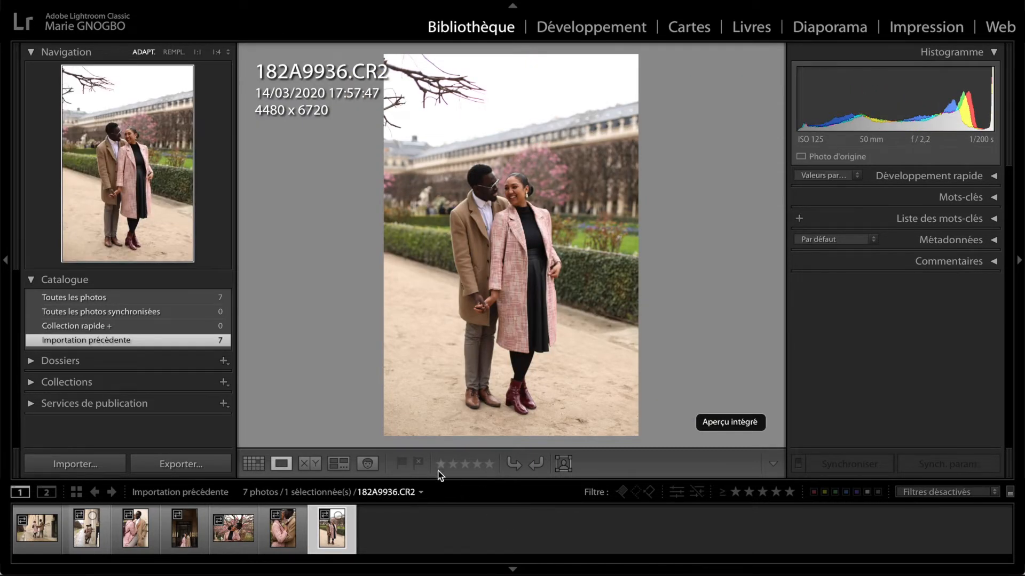
Step: Give each of the seven photos a five-star rating, working backwards from 182A9936 to 182A9610
left_click(490, 464)
key("Left")
key("4")
key("Left")
key("5")
key("Left")
key("5")
key("Left")
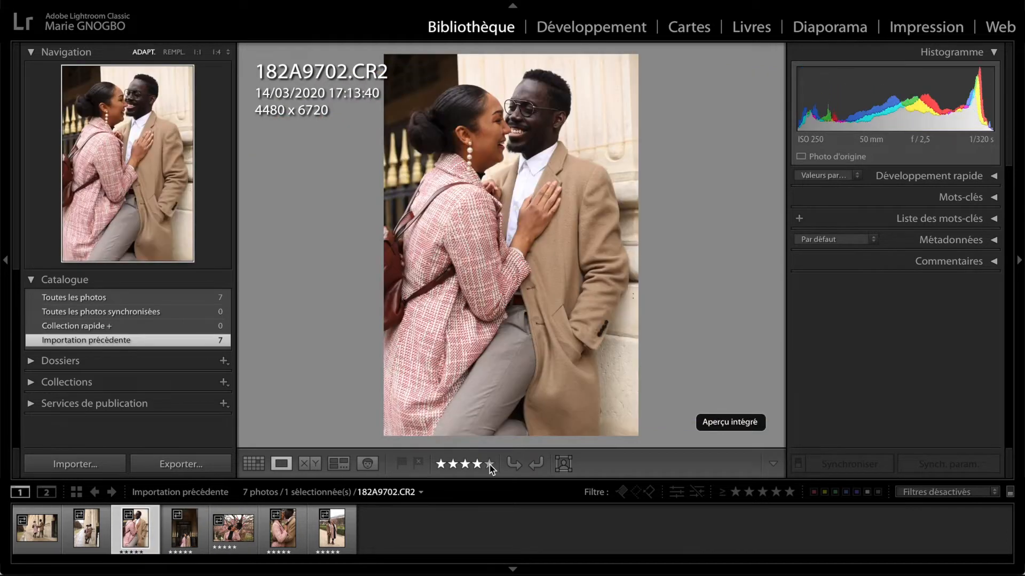
key("Left")
key("5")
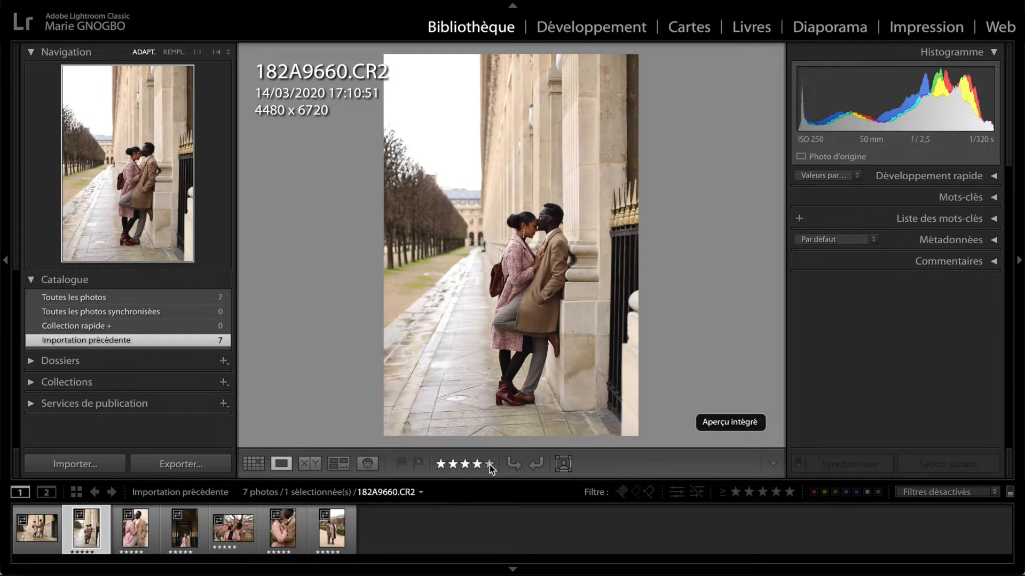
key("Left")
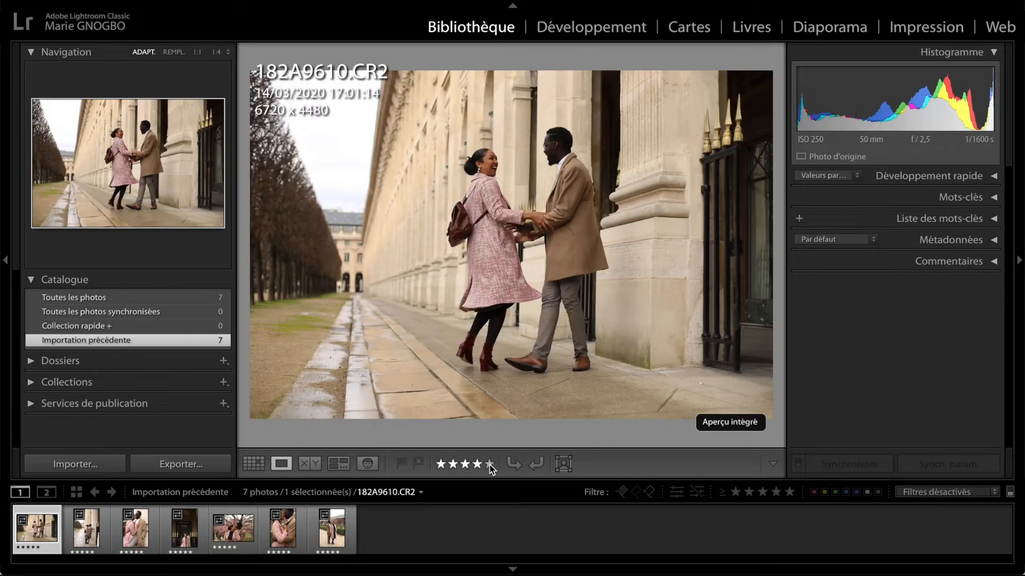
left_click(489, 465)
Step: Filter the filmstrip with the Notées preset and open photo 182A9610 in the Développement module
left_click(993, 492)
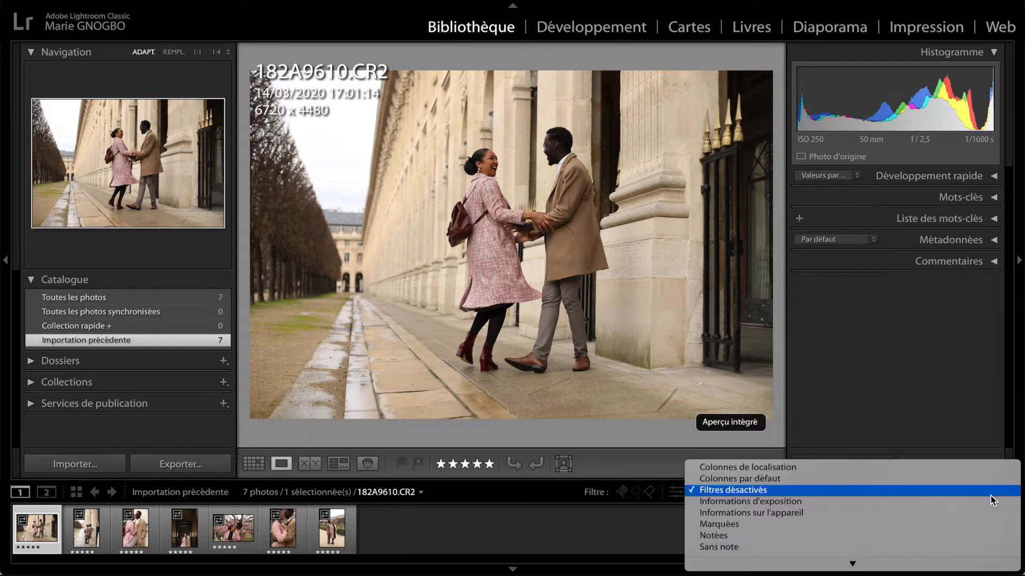
left_click(779, 540)
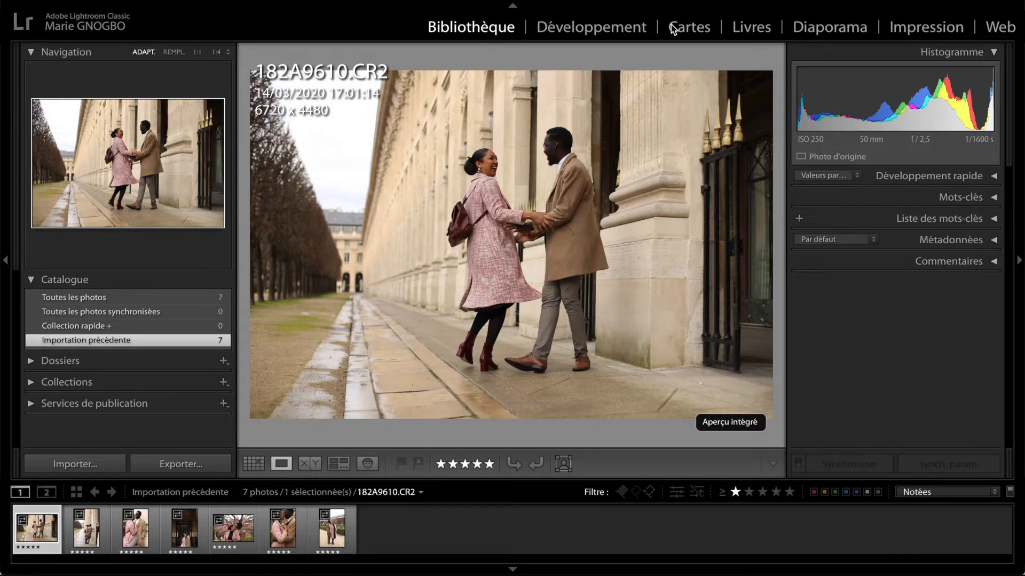
left_click(591, 32)
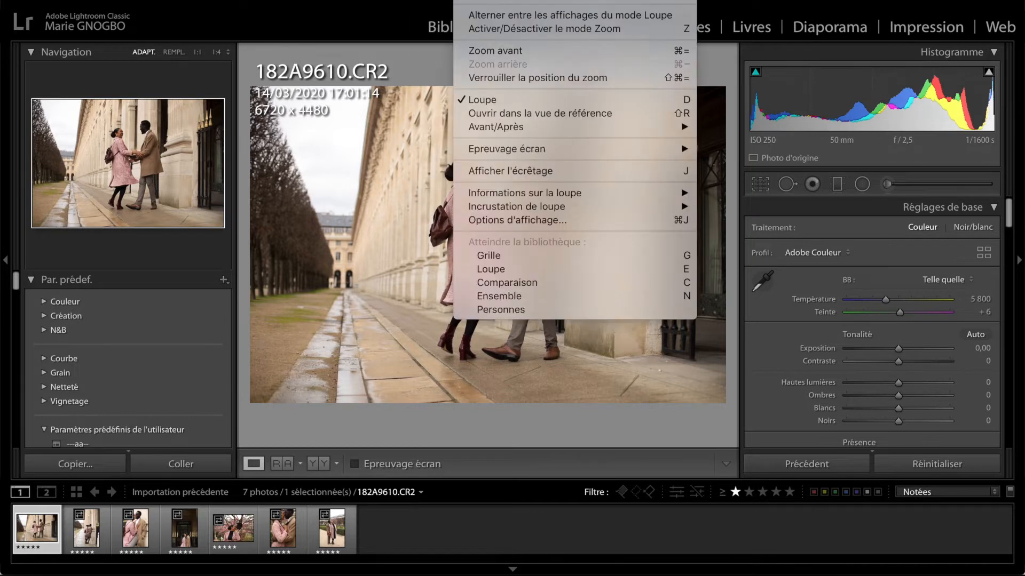
Step: Switch the loupe information overlay to show the file name, shutter speed, aperture, ISO and lens
mouse_move(523, 197)
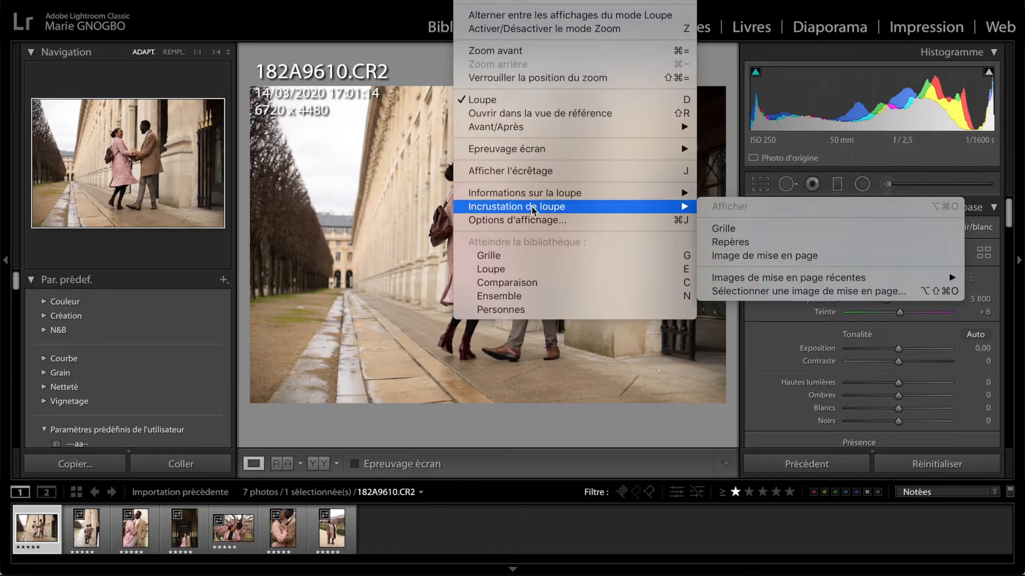
left_click(713, 214)
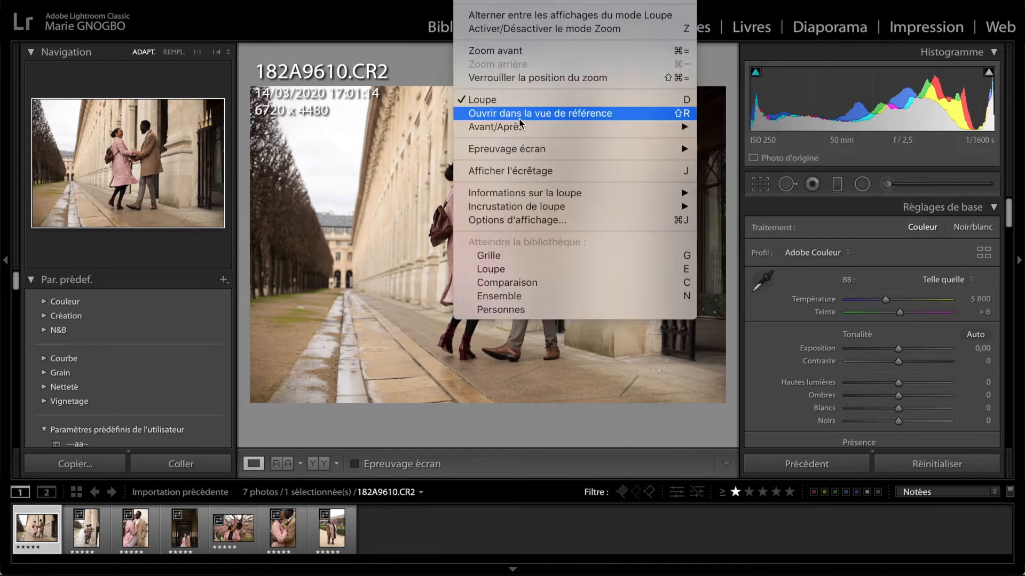
mouse_move(532, 197)
left_click(712, 229)
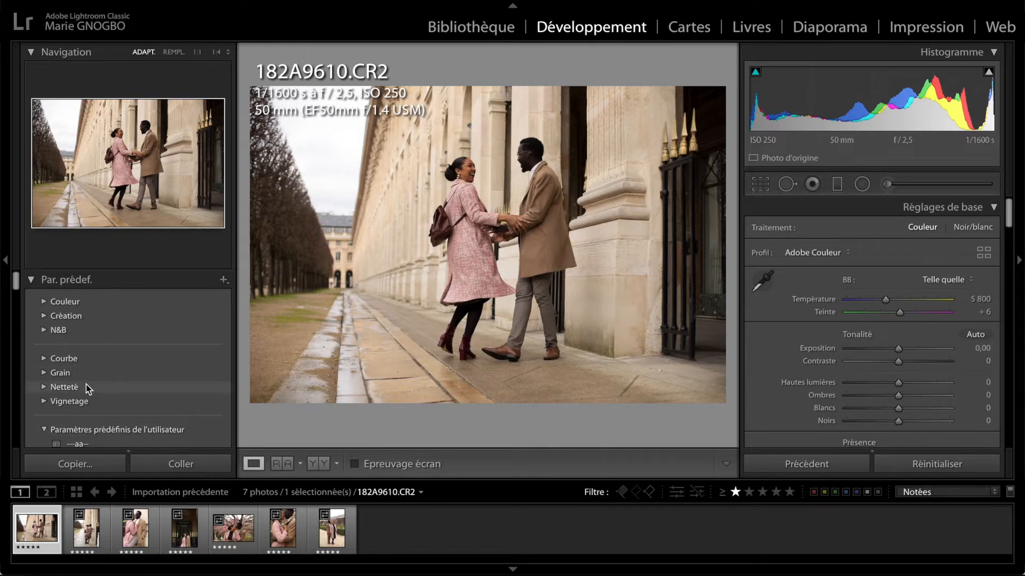
Step: Browse the user presets and preview their looks on photo 182A9610 without applying any
scroll(120, 318, "down", 5)
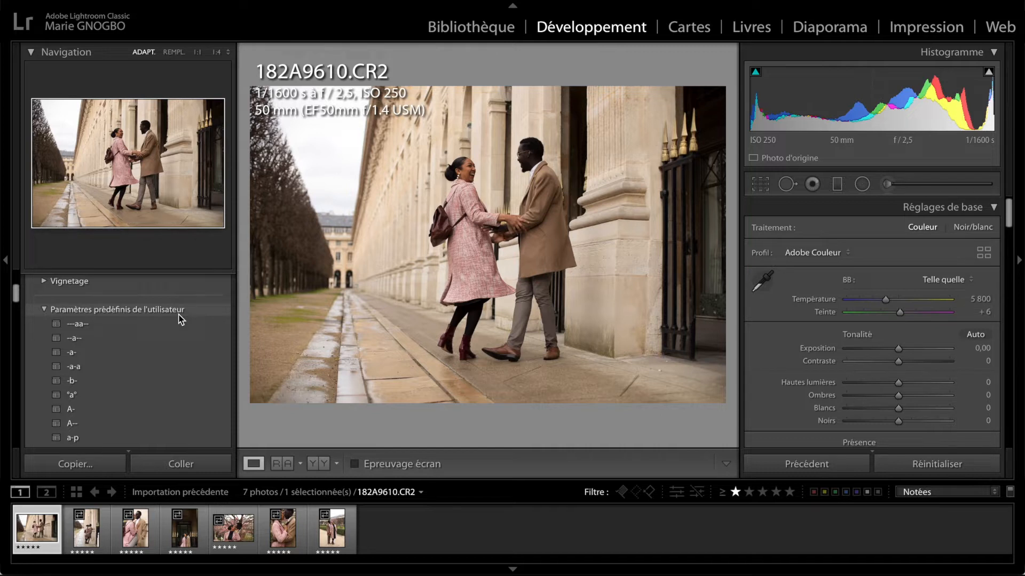
scroll(181, 319, "down", 1)
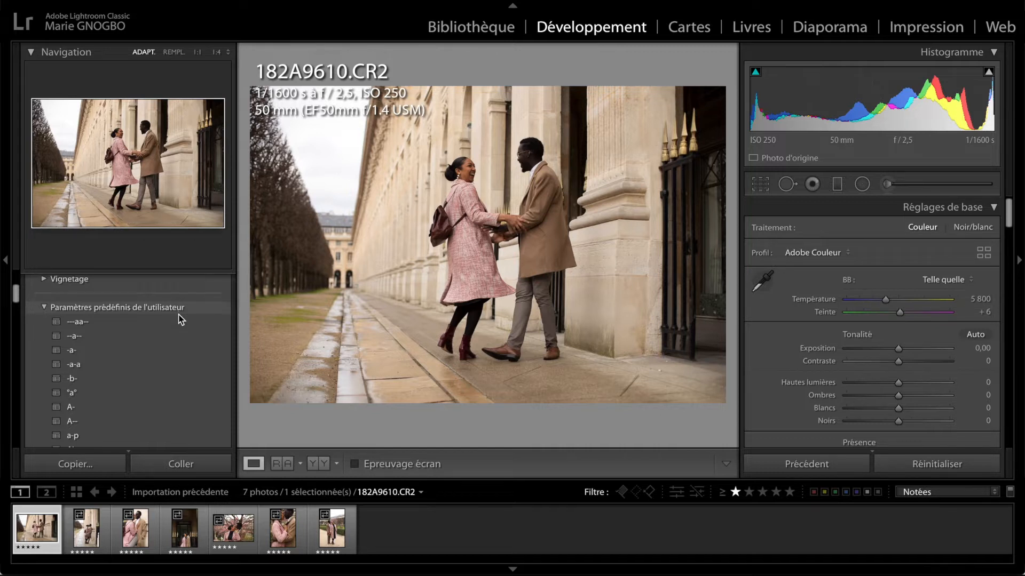
left_click(178, 323)
scroll(178, 323, "down", 3)
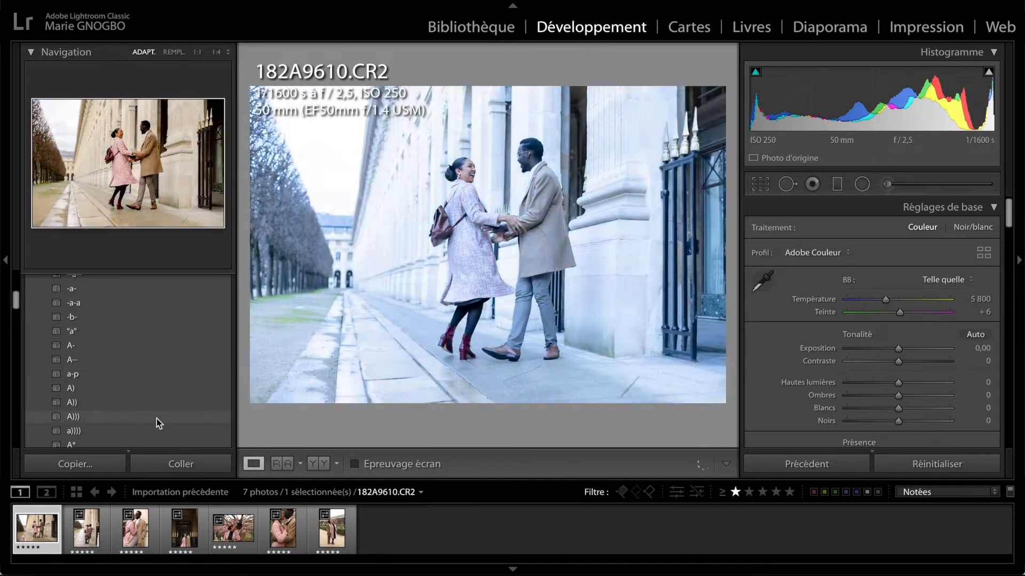
left_click(165, 388)
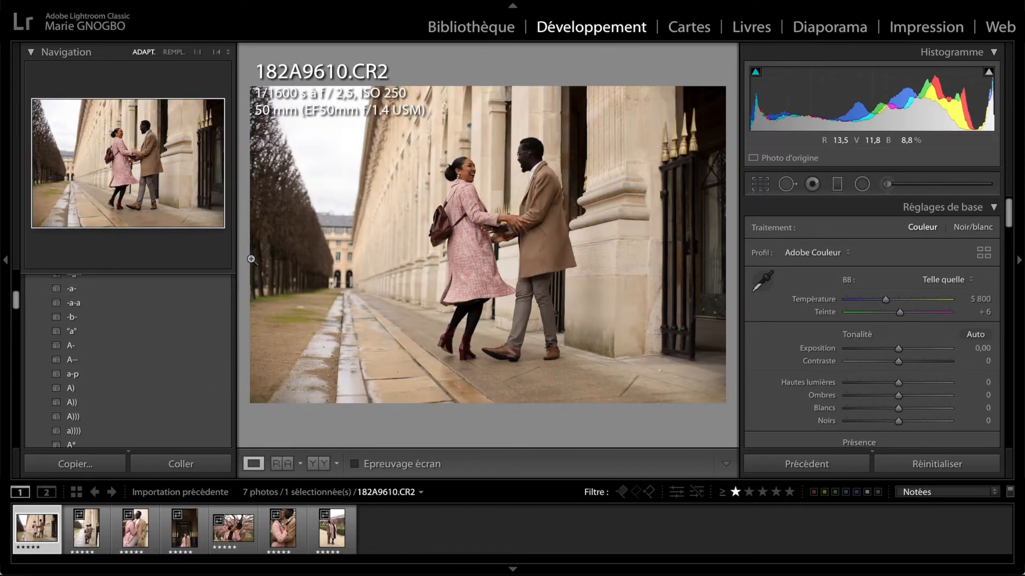
scroll(178, 370, "up", 10)
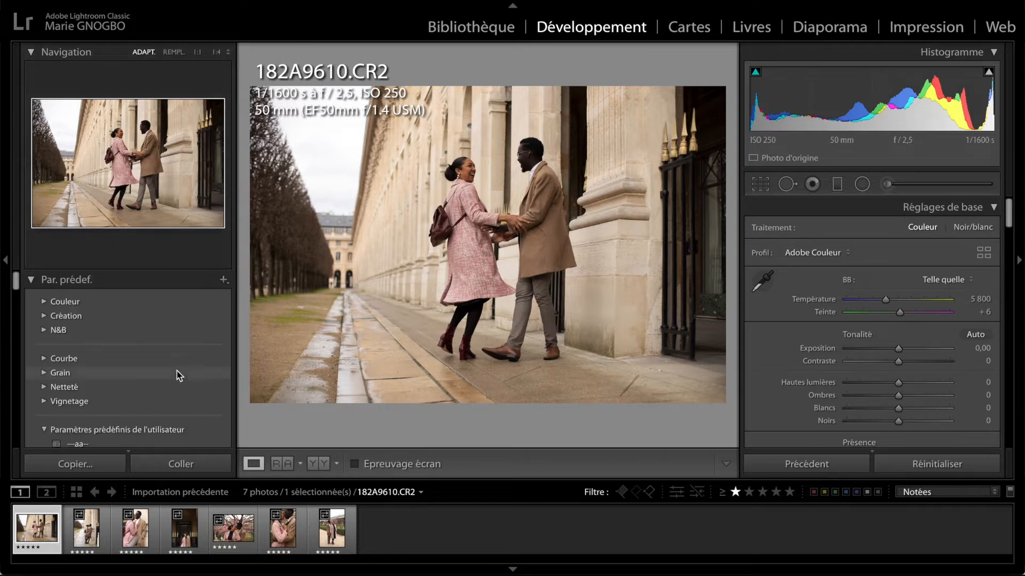
scroll(197, 323, "down", 8)
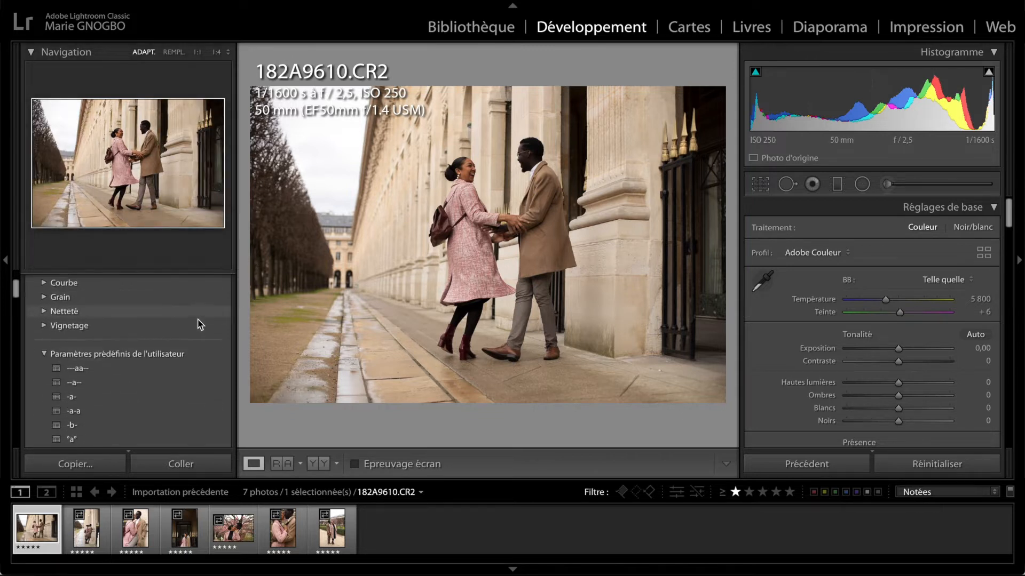
scroll(200, 325, "down", 1)
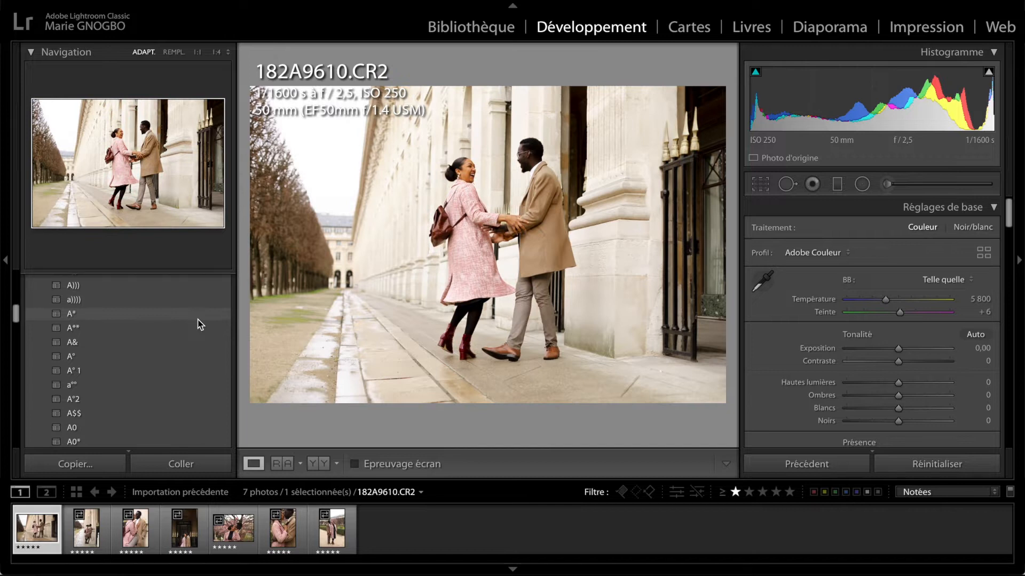
scroll(200, 324, "down", 3)
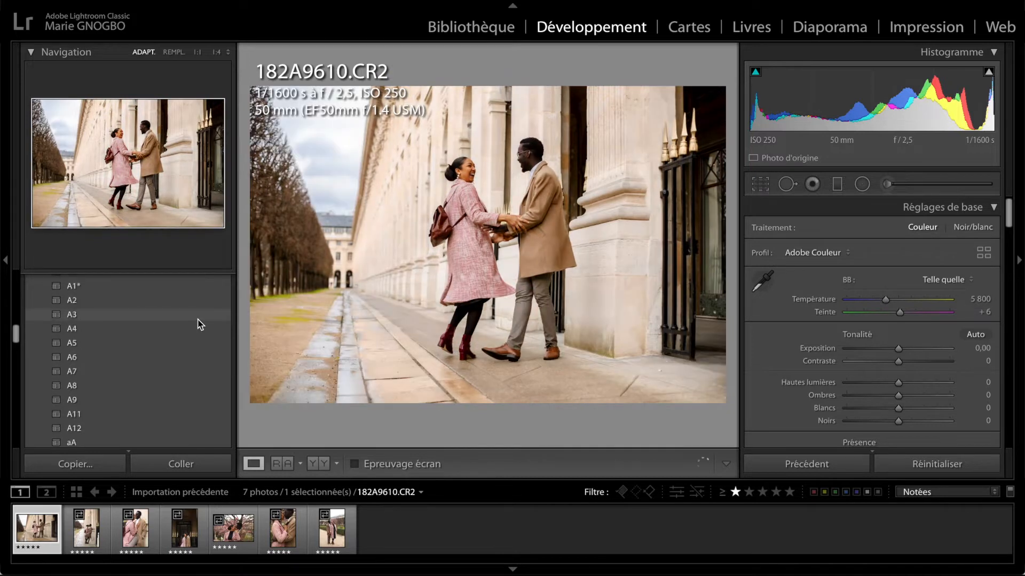
scroll(198, 320, "down", 4)
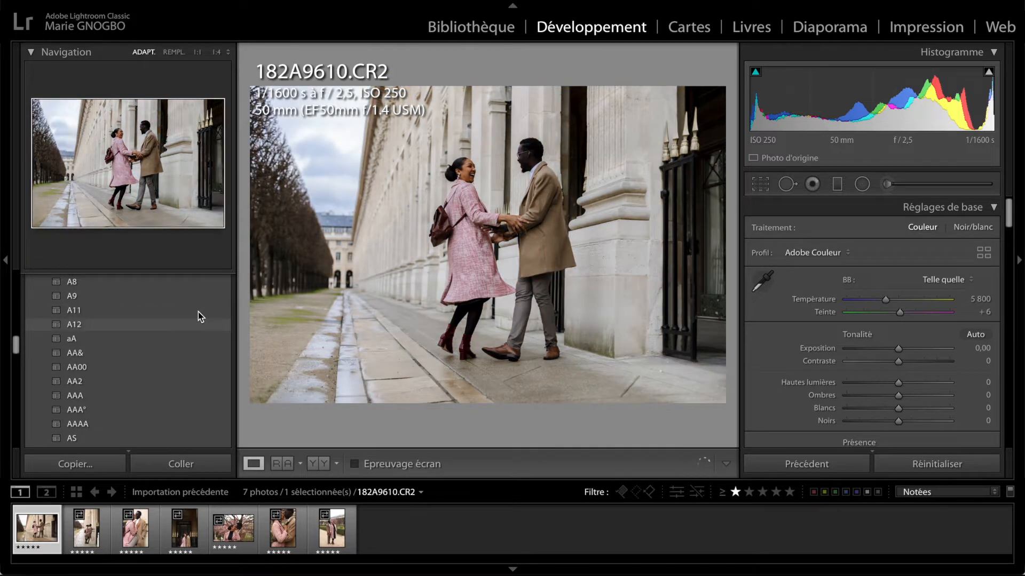
scroll(192, 316, "down", 8)
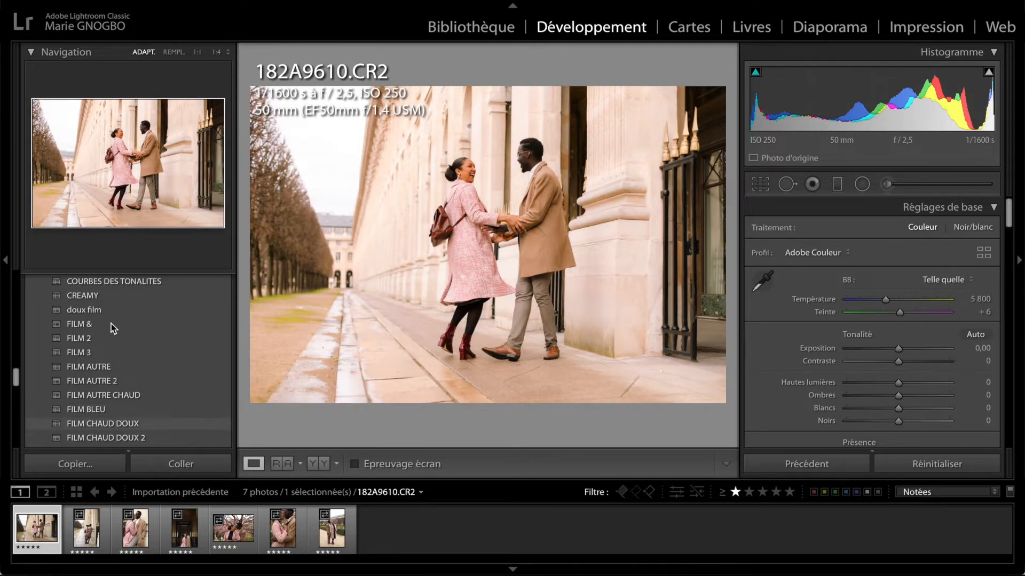
scroll(111, 324, "up", 5)
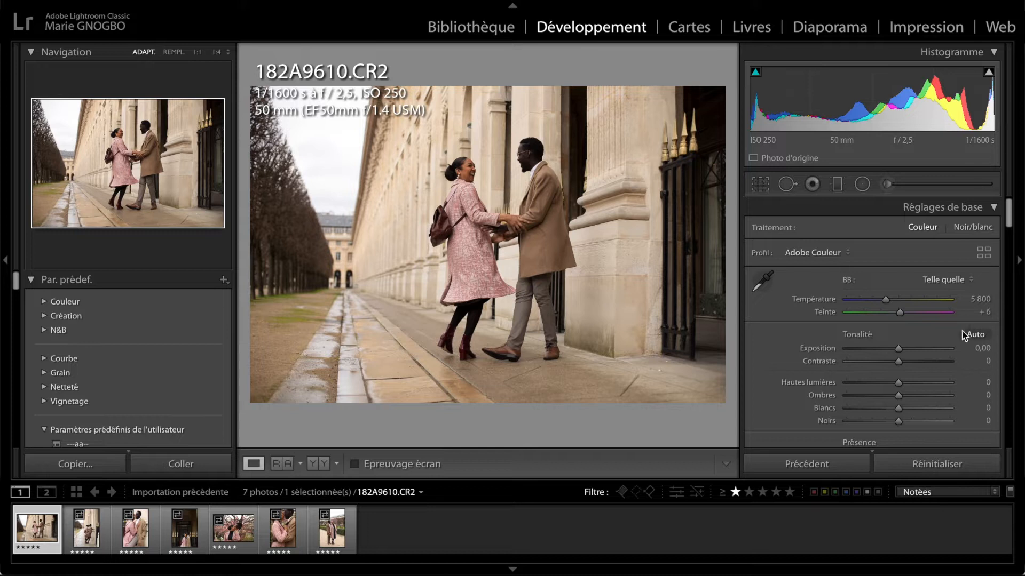
Step: Look over the basic adjustments, try the Noir/blanc treatment on the photo, and return it to Couleur
scroll(963, 336, "down", 7)
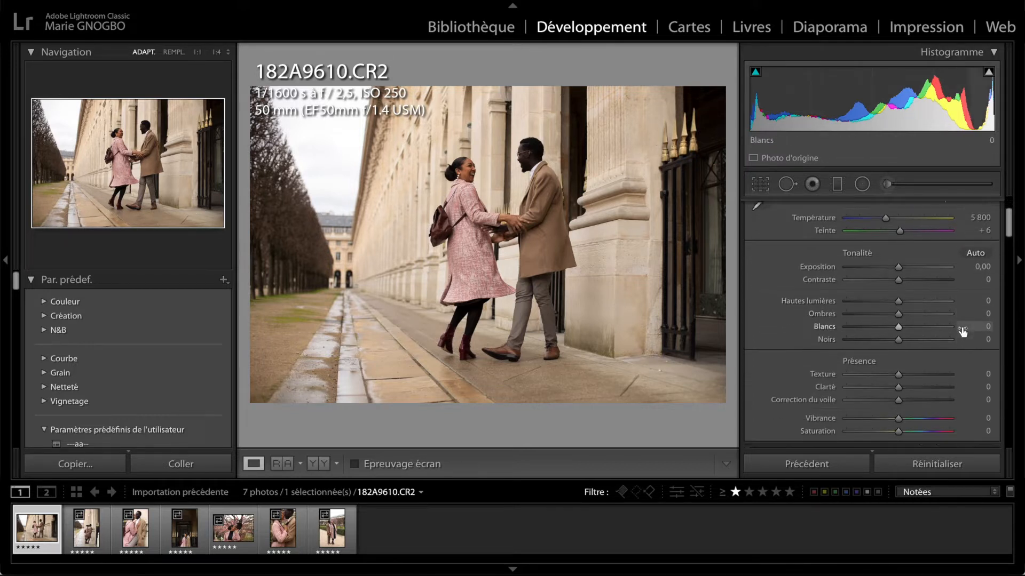
scroll(962, 334, "down", 2)
scroll(961, 336, "up", 8)
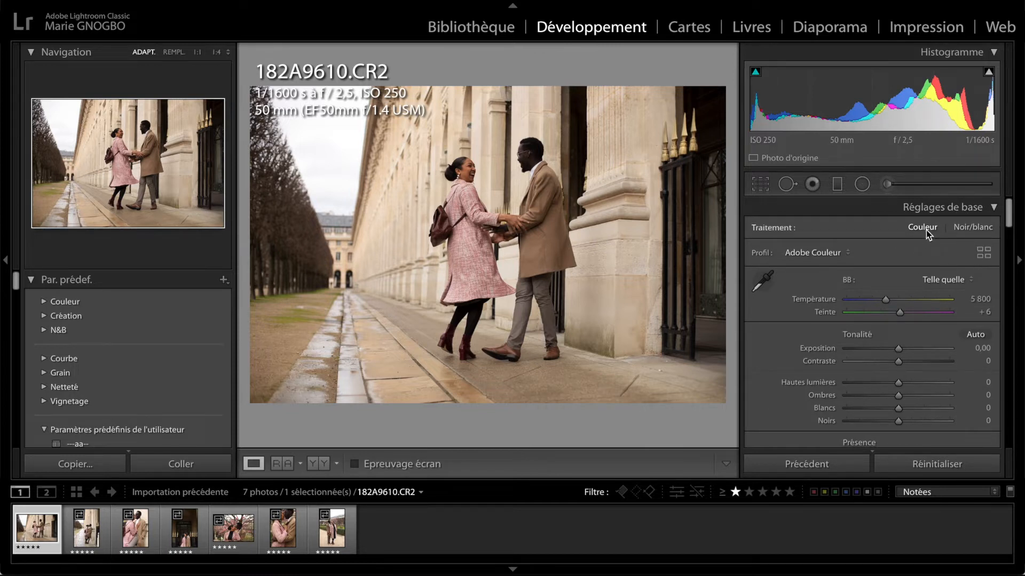
left_click(975, 227)
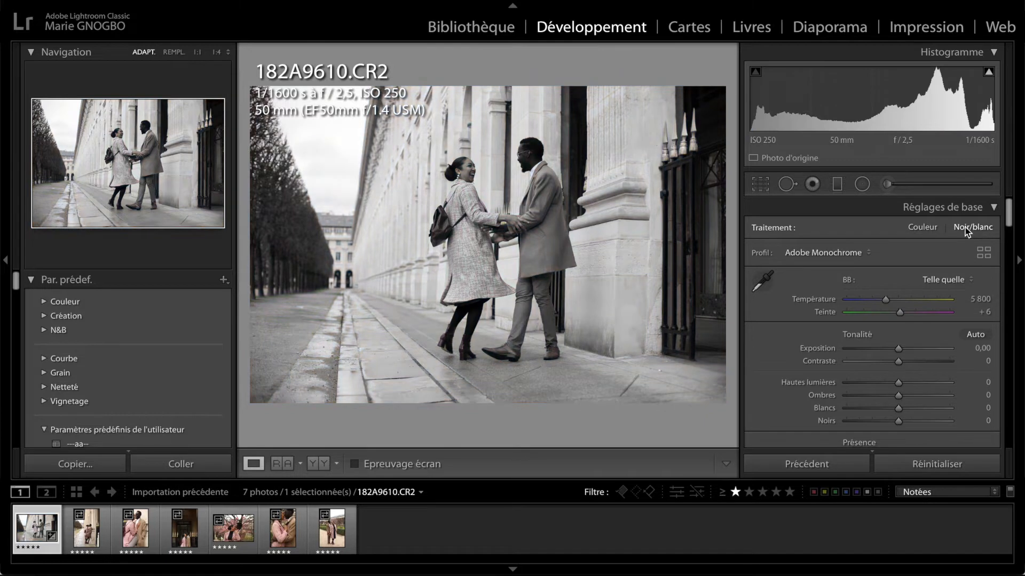
left_click(930, 234)
Step: Adjust the photo's white balance to a temperature of 6 921 and a tint of −3
scroll(791, 245, "down", 2)
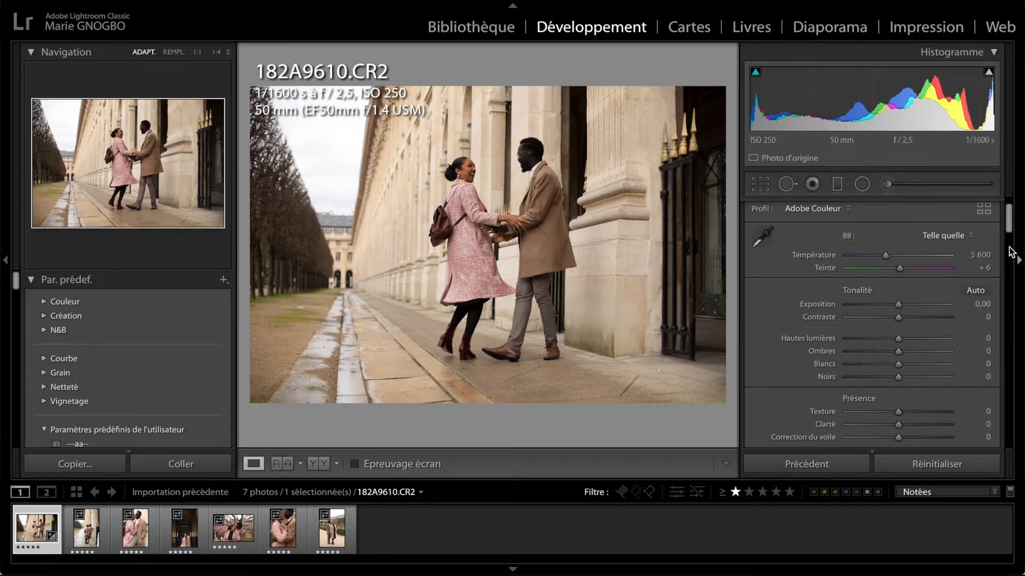
mouse_move(890, 258)
left_mouse_down()
mouse_move(869, 258)
mouse_move(933, 260)
mouse_move(902, 257)
mouse_move(893, 271)
mouse_move(865, 272)
mouse_move(935, 279)
mouse_move(898, 269)
left_mouse_up()
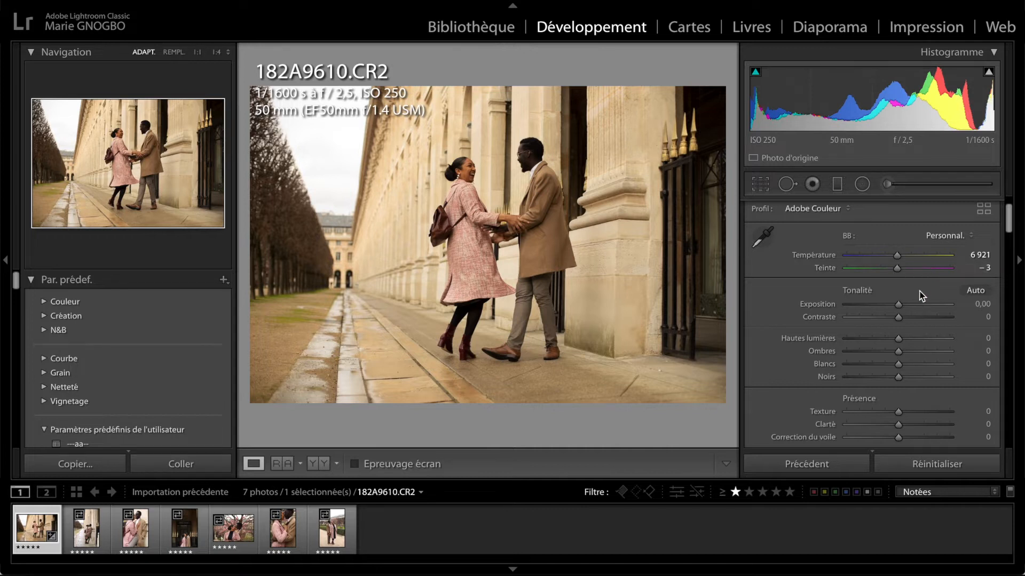
Step: Try the photo's Exposition at the +5,00 extreme, then bring it to −0,10
scroll(920, 293, "down", 2)
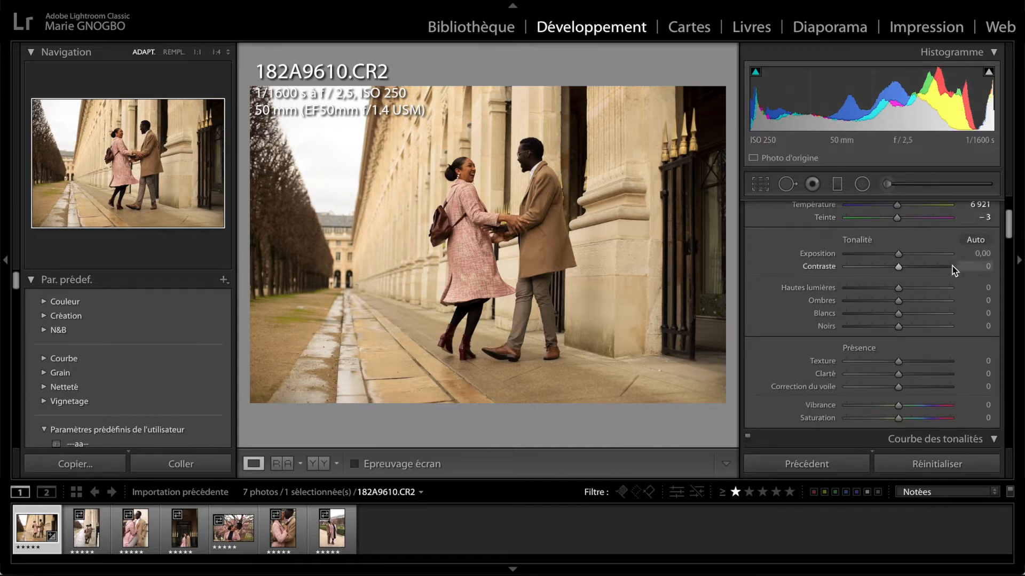
scroll(916, 275, "down", 1)
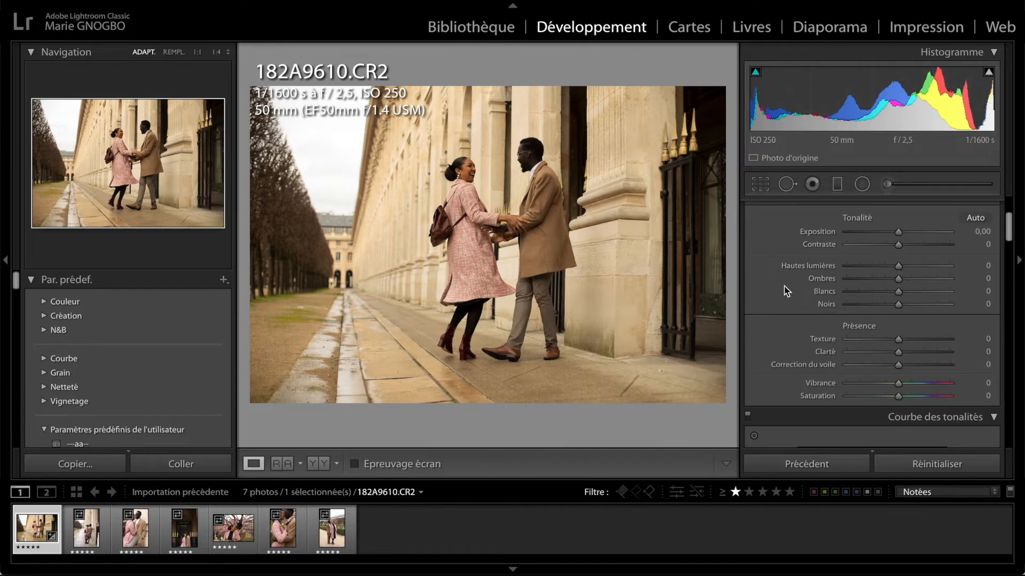
scroll(784, 286, "up", 2)
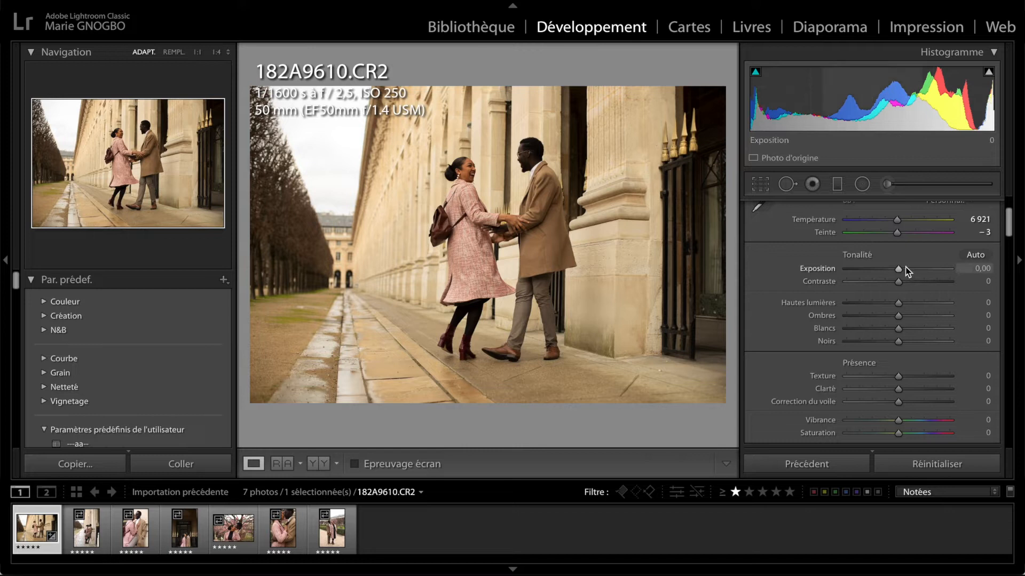
left_click_drag(900, 271, 1011, 296)
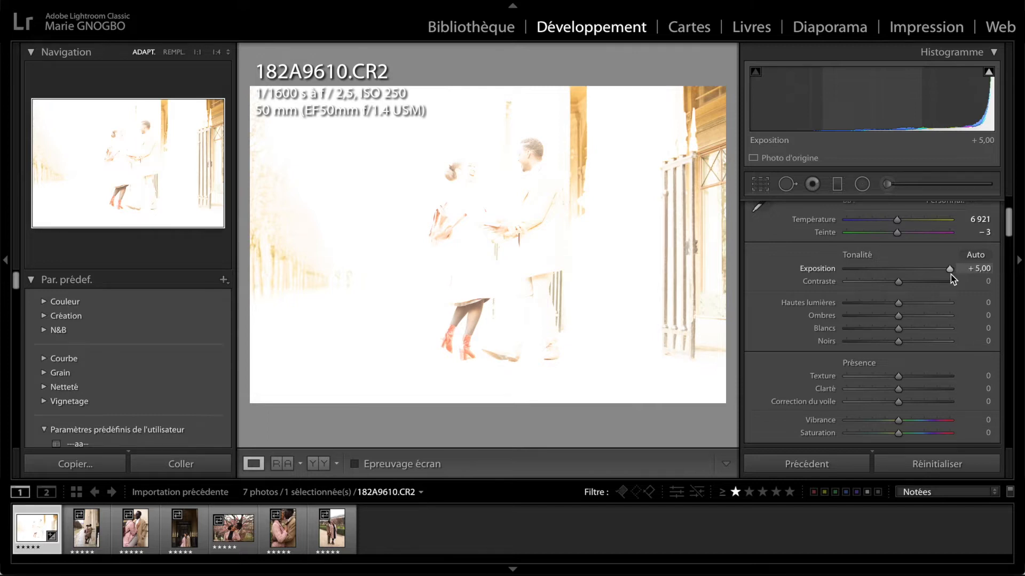
mouse_move(949, 274)
left_mouse_down()
mouse_move(824, 280)
mouse_move(961, 280)
left_mouse_up()
left_click_drag(1023, 284, 901, 289)
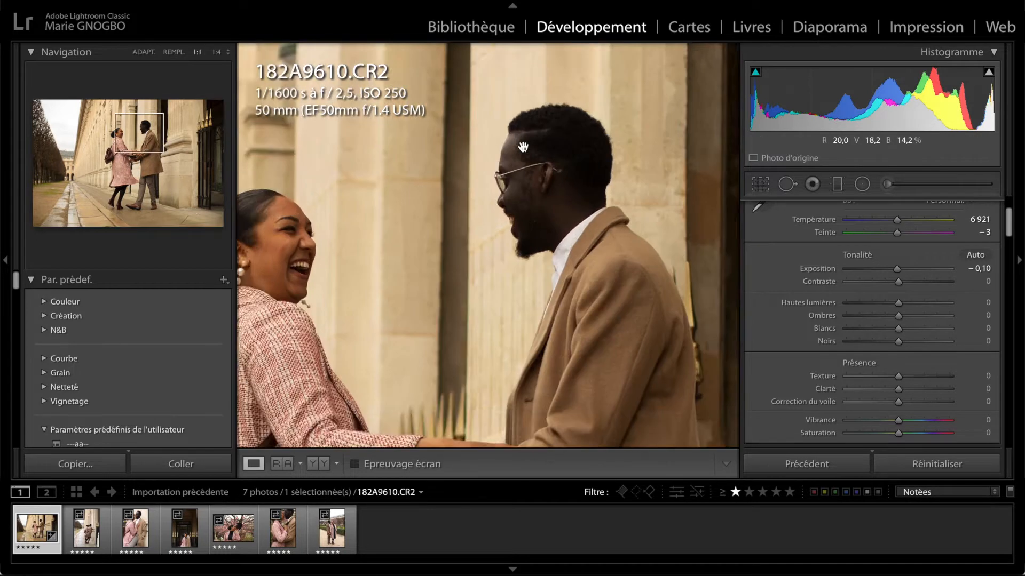
Step: Check the couple's faces up close and raise the photo's Exposition to +1,20
left_click(525, 149)
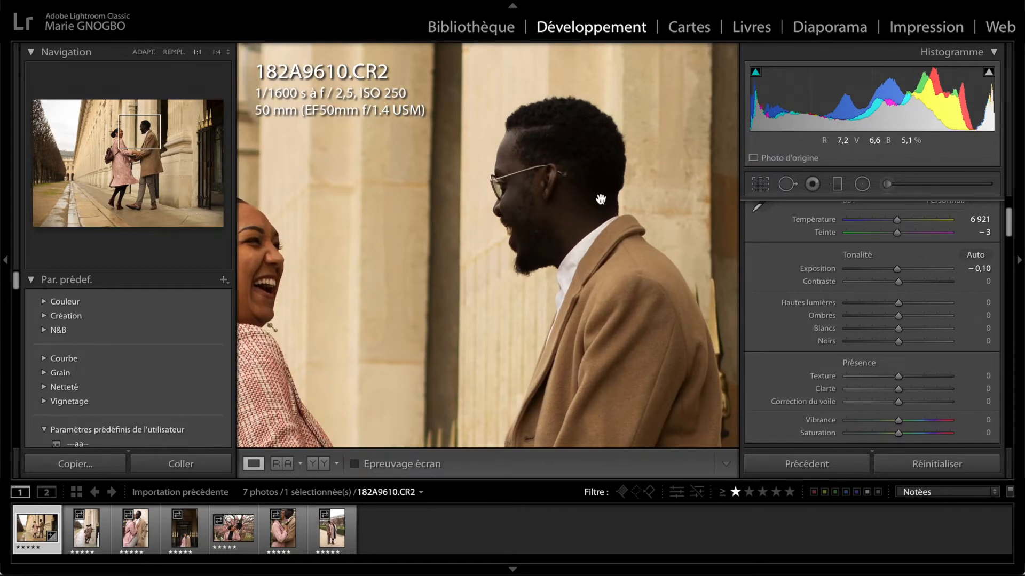
left_click(508, 213)
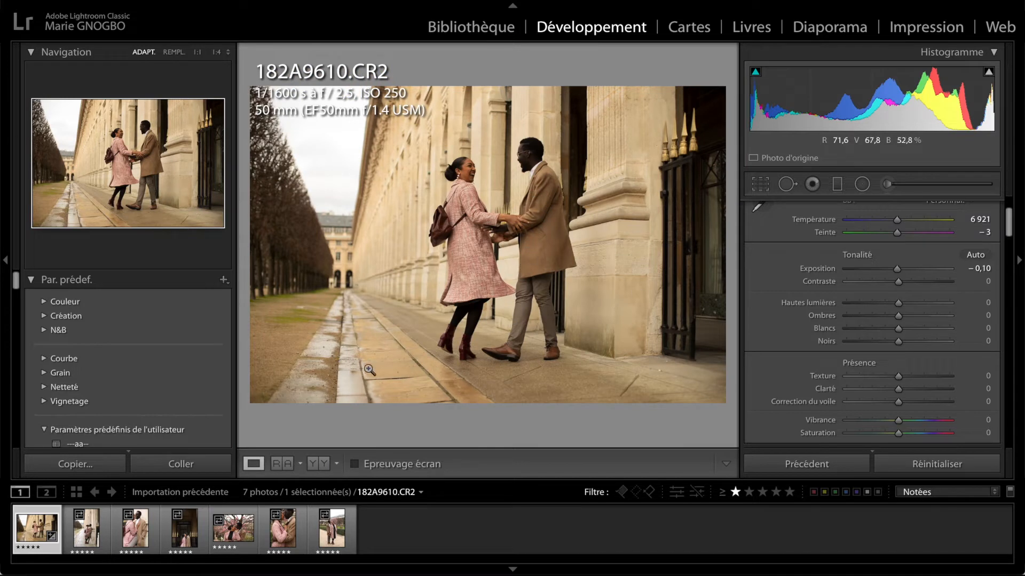
left_click(298, 347)
left_click(298, 348)
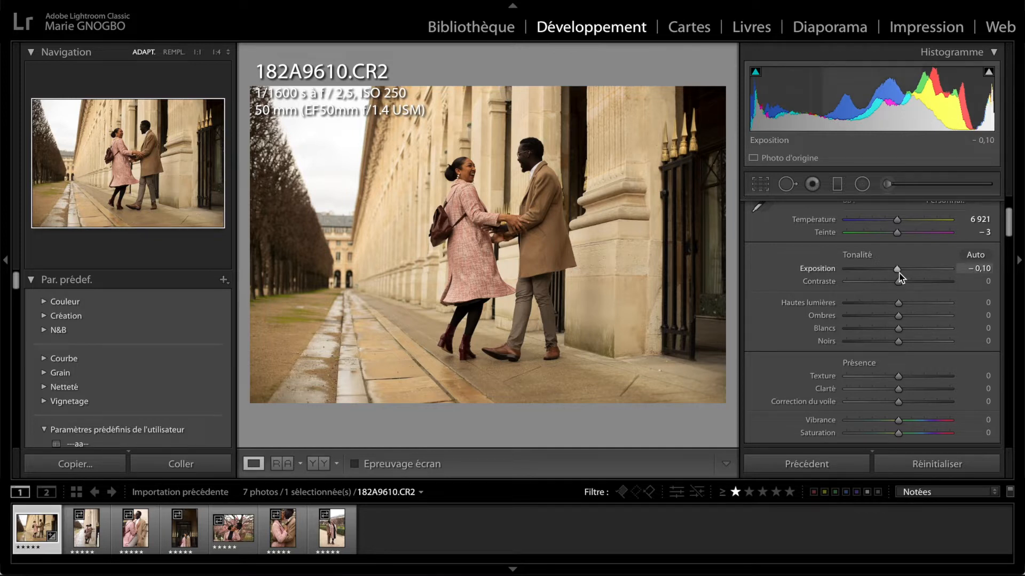
left_click_drag(900, 274, 902, 274)
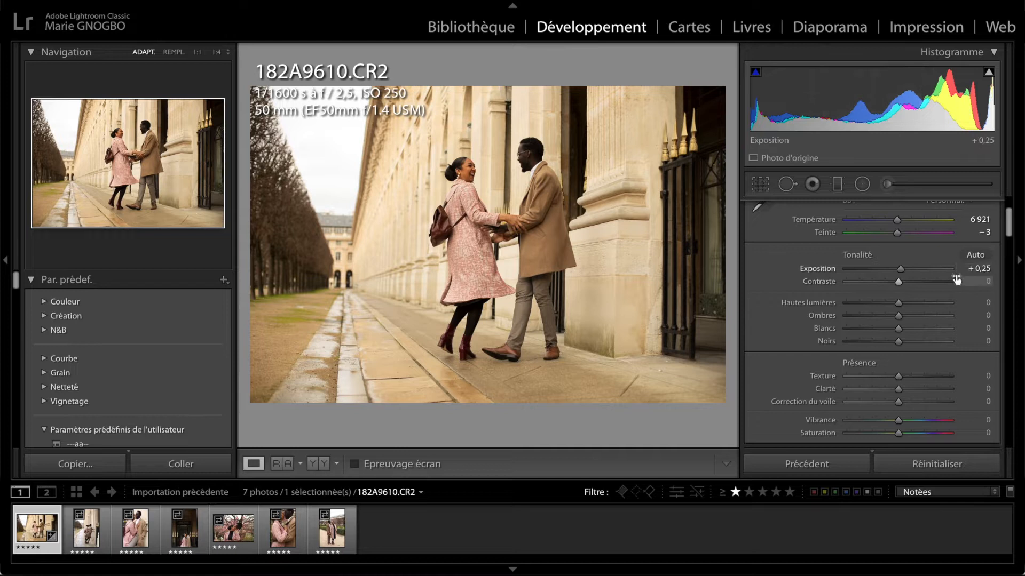
left_click_drag(901, 273, 911, 274)
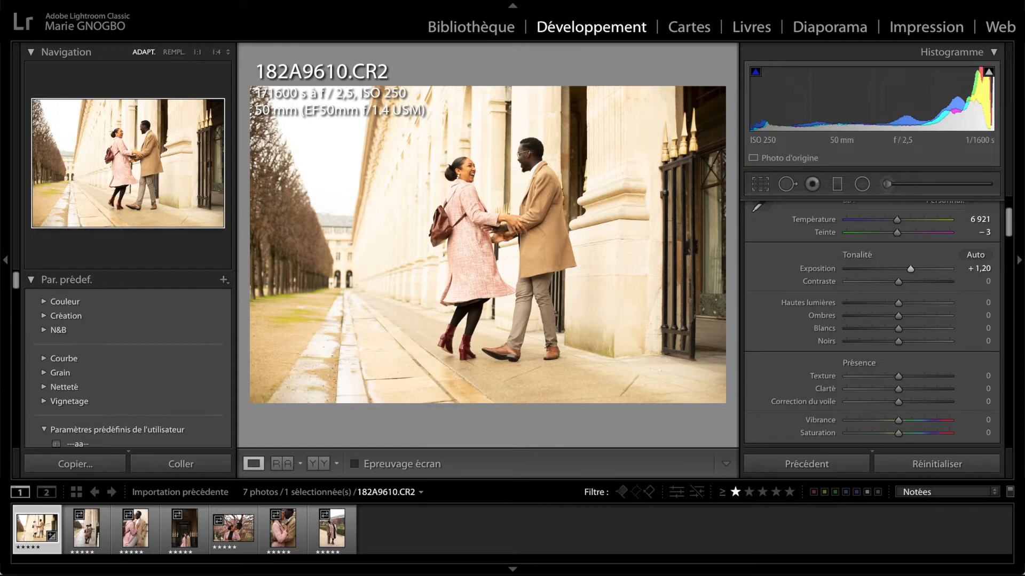
Step: Cool the white balance to a temperature of 5 345 and, after trying +100, set Hautes lumières to −100
scroll(924, 224, "up", 2)
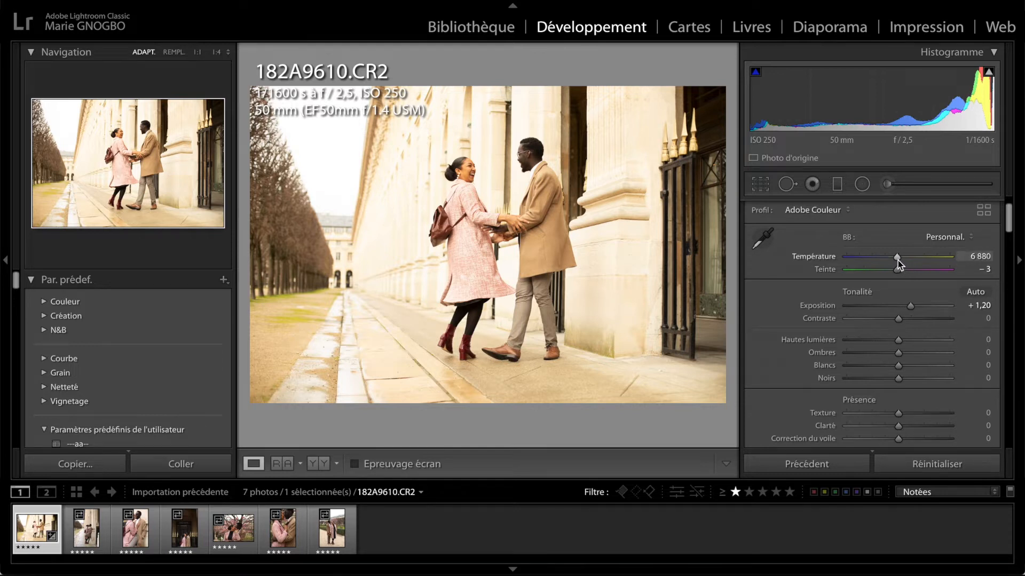
left_click_drag(897, 261, 881, 257)
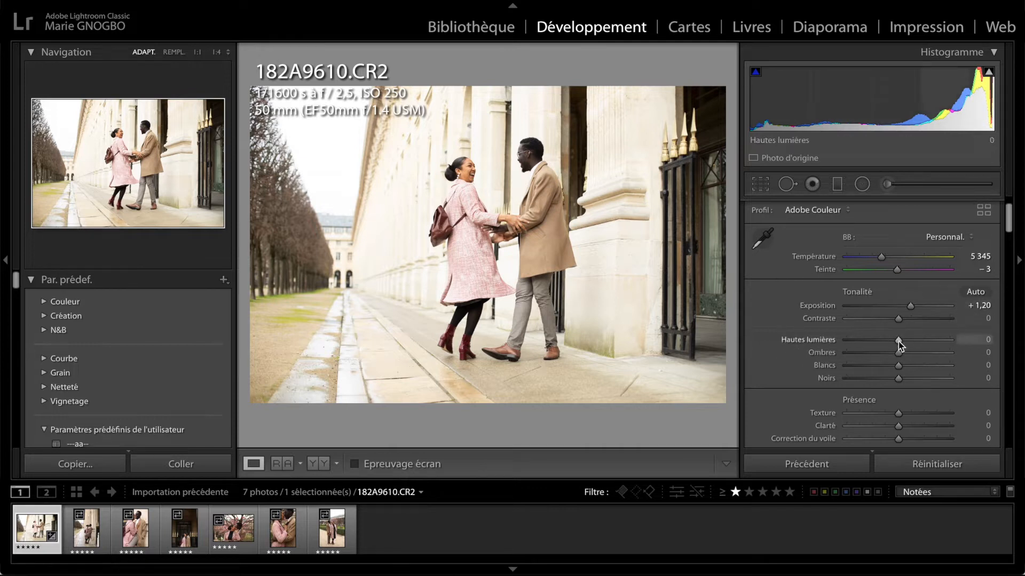
left_click_drag(898, 341, 1021, 326)
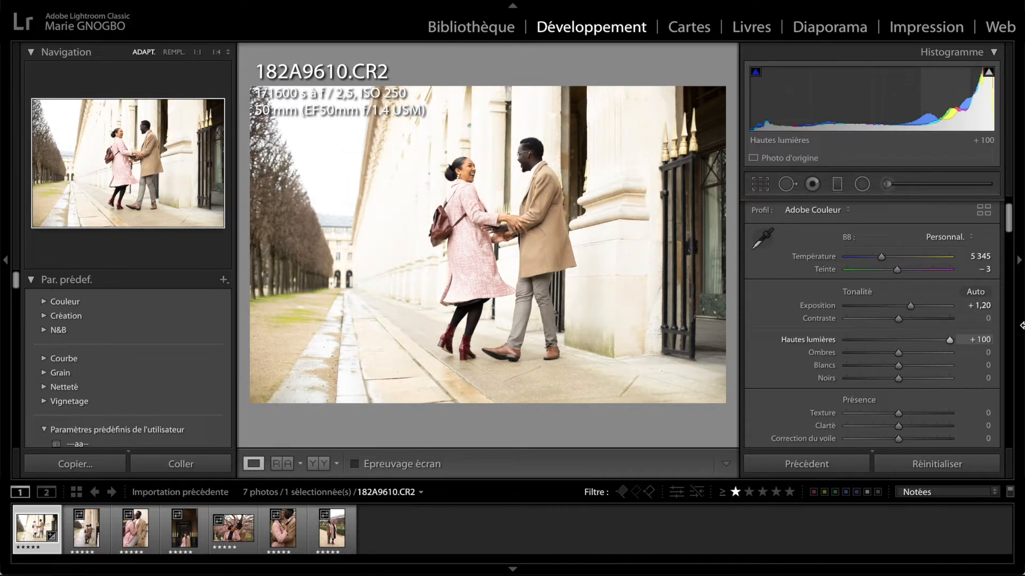
left_click_drag(1021, 326, 688, 332)
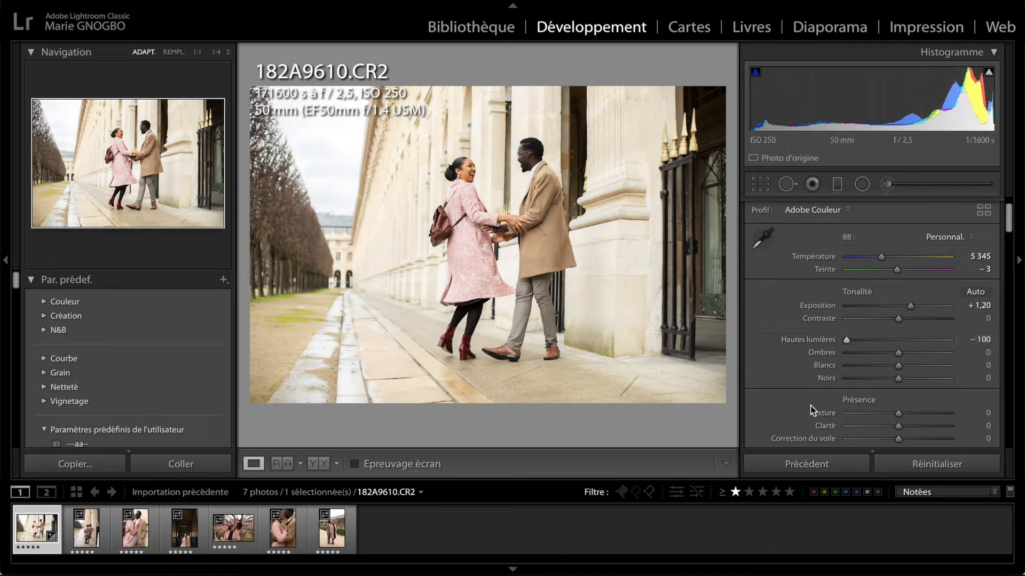
Step: Compare the photo before and after the edits side by side, closely on the man's face, and return to the single view
left_click(318, 463)
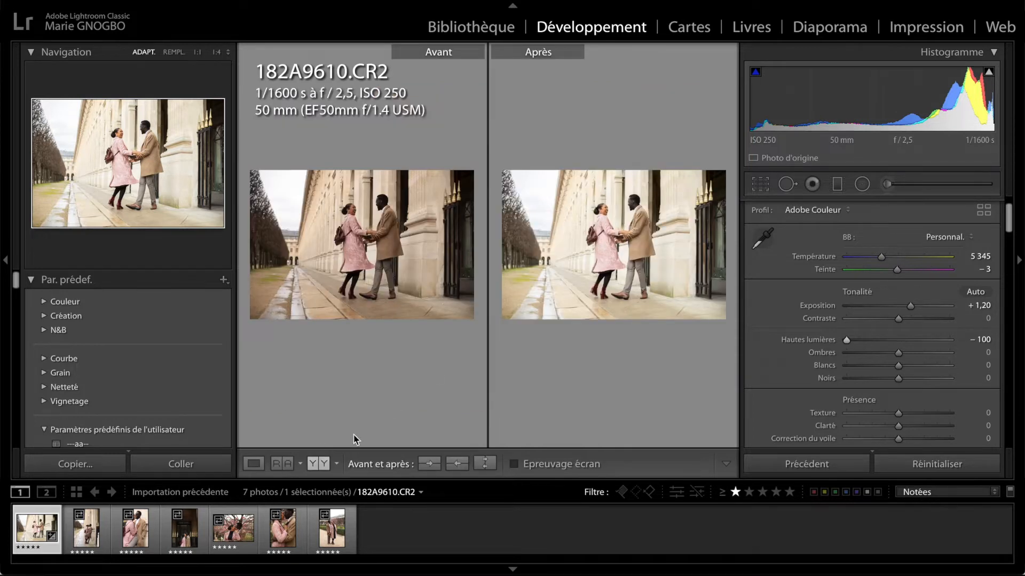
left_click_drag(361, 287, 365, 437)
left_click_drag(366, 240, 369, 426)
left_click_drag(395, 278, 267, 384)
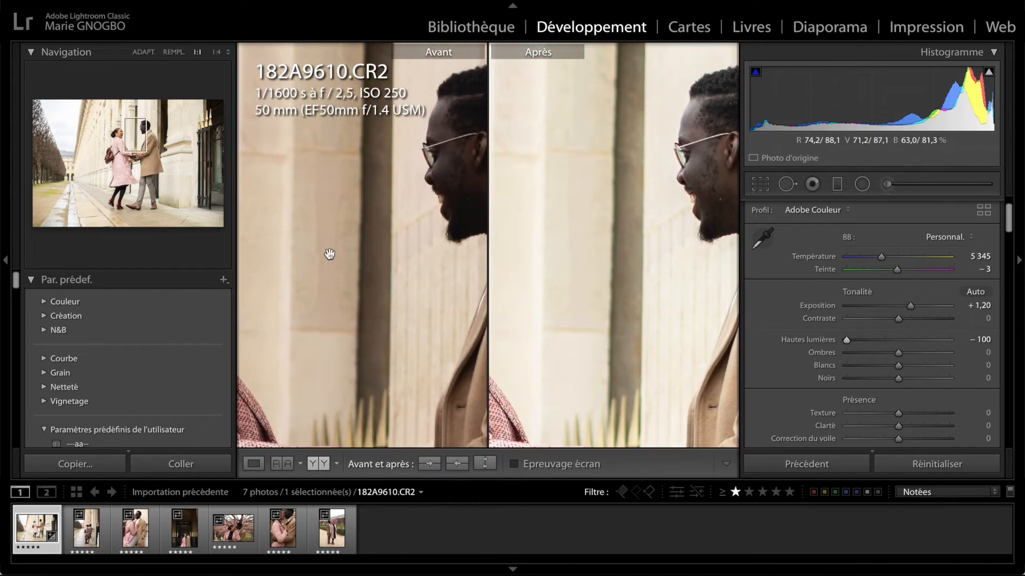
left_click_drag(331, 252, 196, 268)
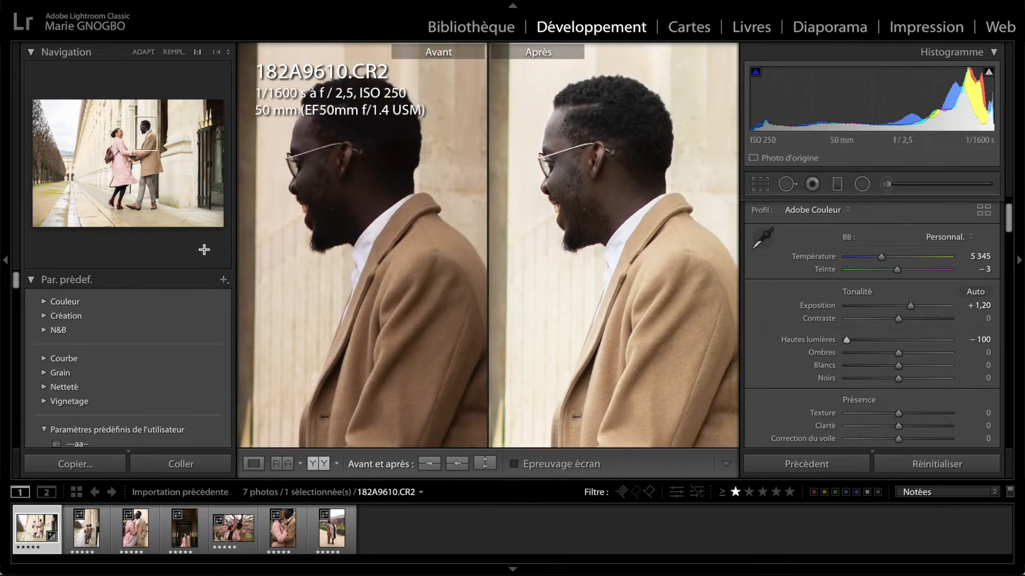
left_click(279, 216)
left_click(247, 469)
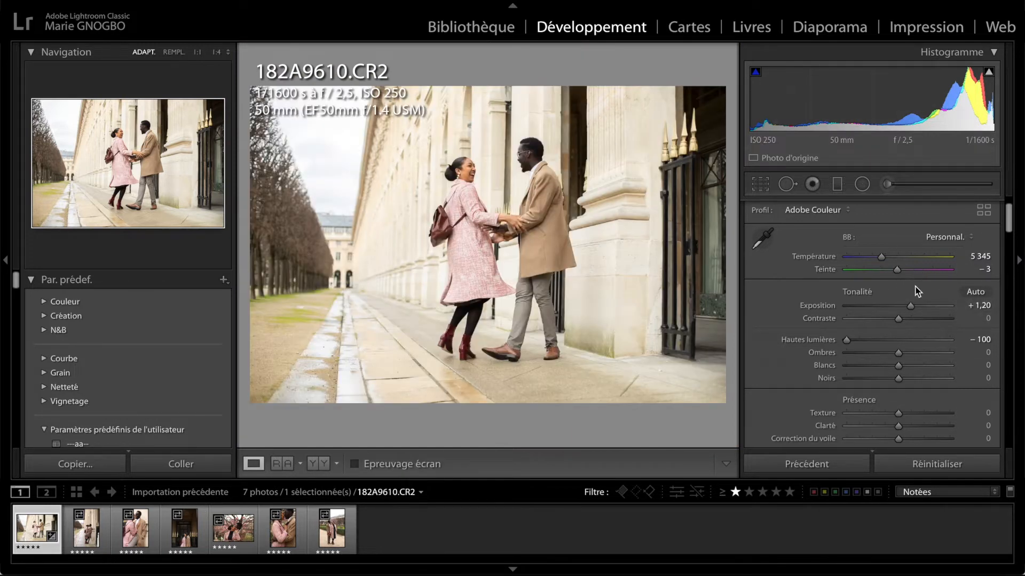
Step: Try a strong Contraste of +73 on the photo, check the result up close, and settle on +5
scroll(914, 293, "down", 1)
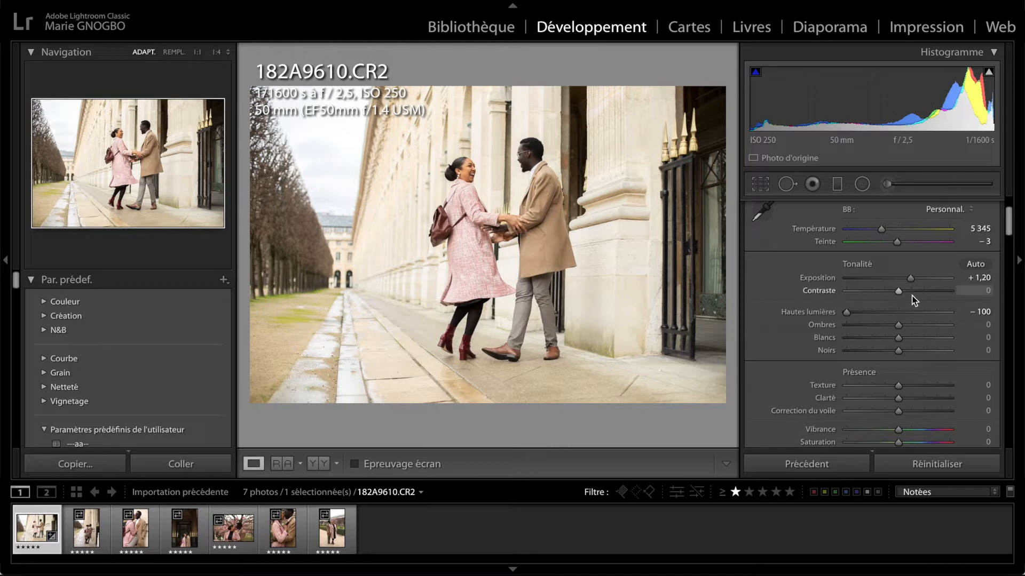
left_click_drag(900, 293, 936, 296)
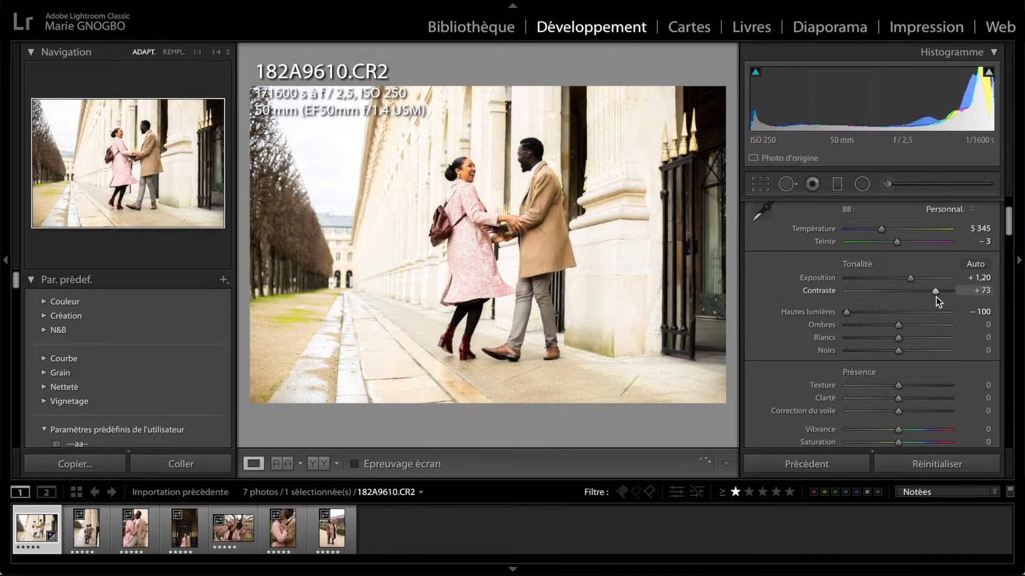
left_click(547, 166)
left_click(586, 206)
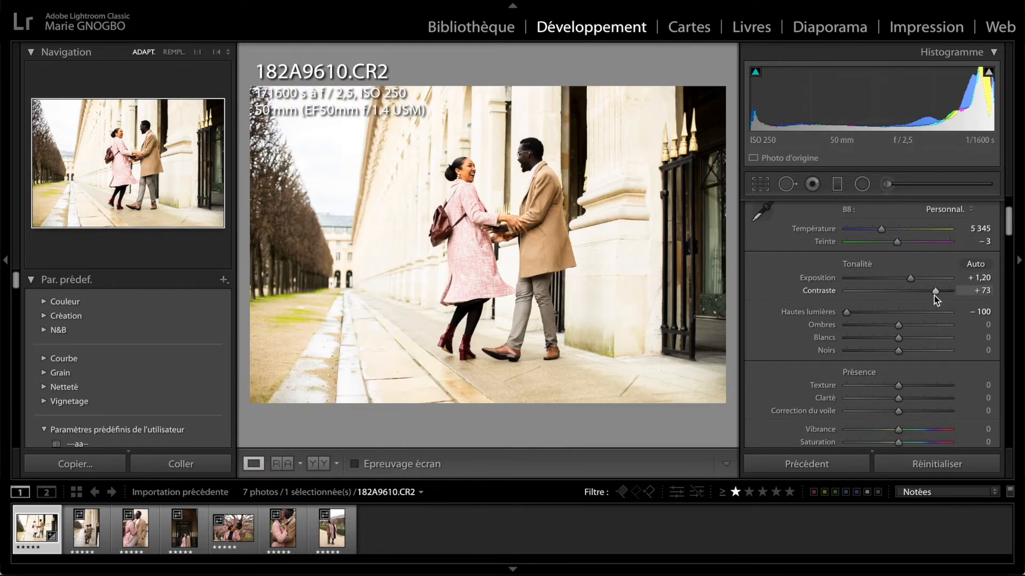
left_click_drag(934, 296, 900, 299)
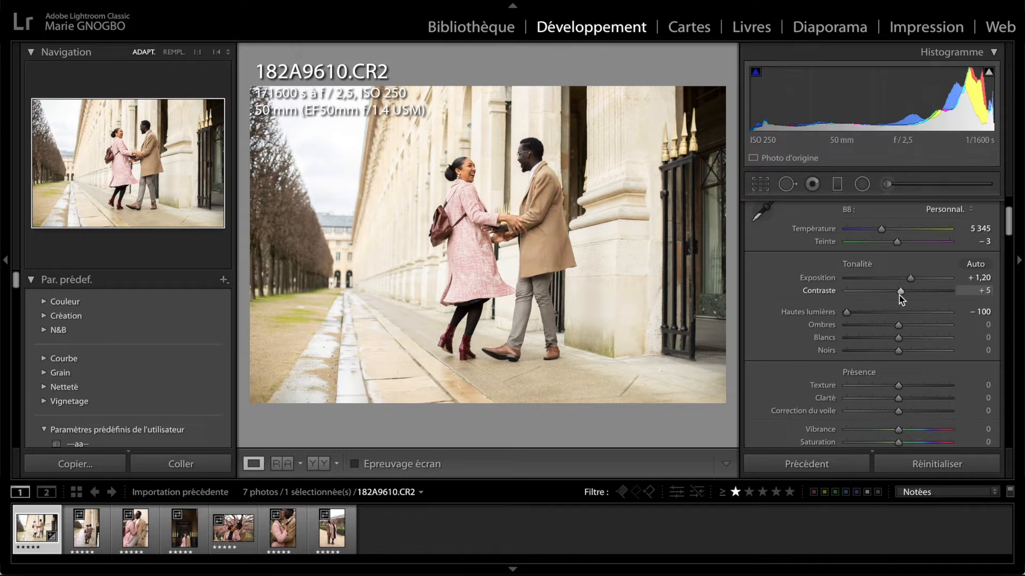
Step: Examine the dark areas around the woman's coat, tights and boots up close, then return to the full photo
left_click(503, 291)
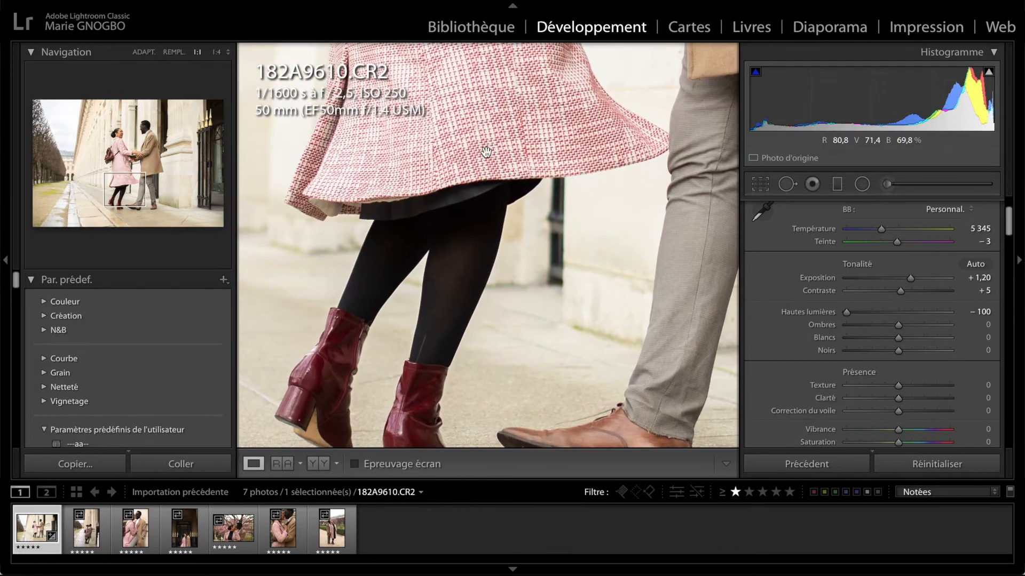
left_click(475, 308)
left_click(450, 309)
left_click(453, 305)
left_click(530, 179)
left_click_drag(530, 179, 503, 360)
left_click(557, 269)
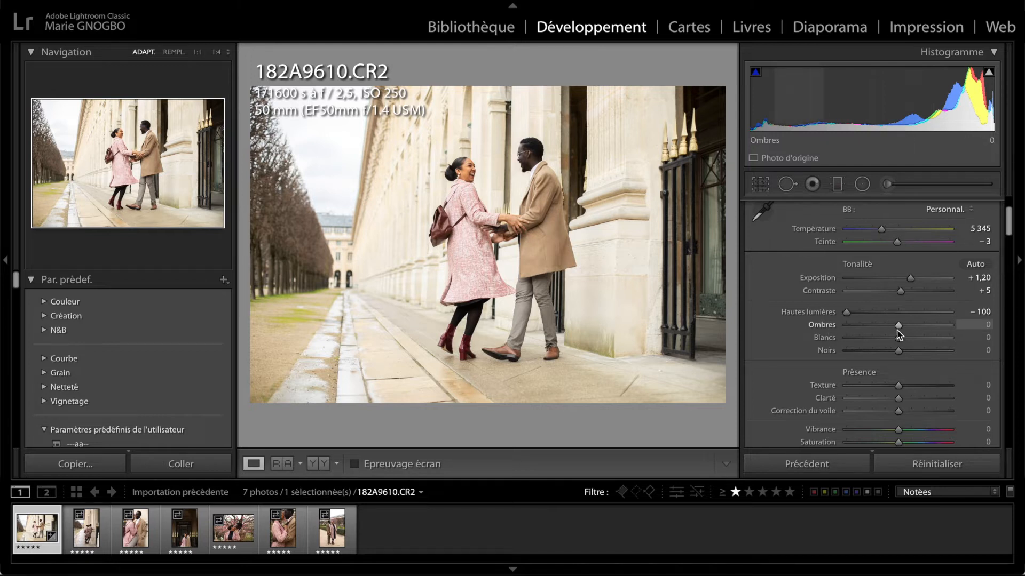
Step: Try Ombres at −100 and check the woman's tights and boots and the man's face up close
left_click_drag(897, 329, 836, 330)
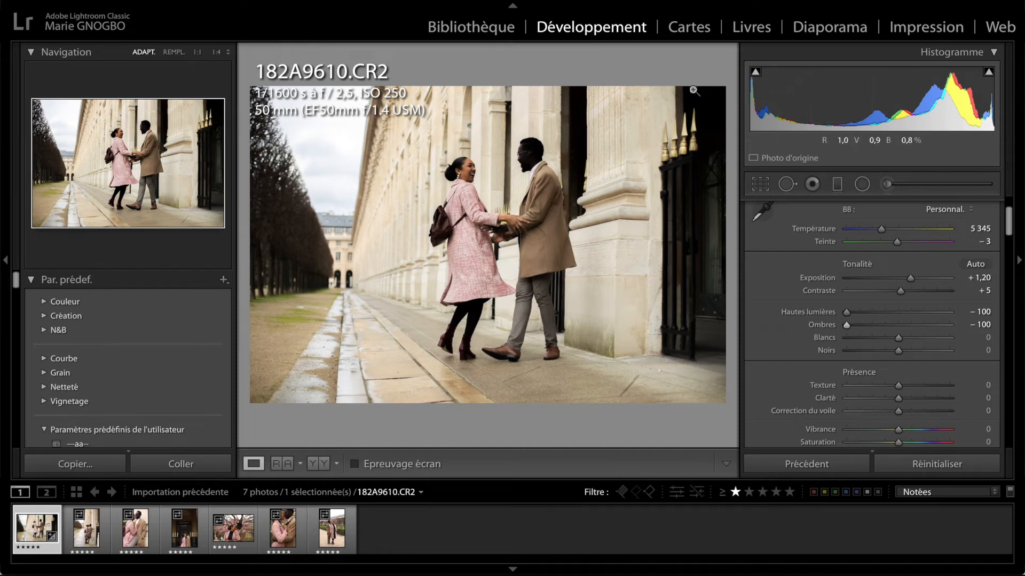
left_click(465, 325)
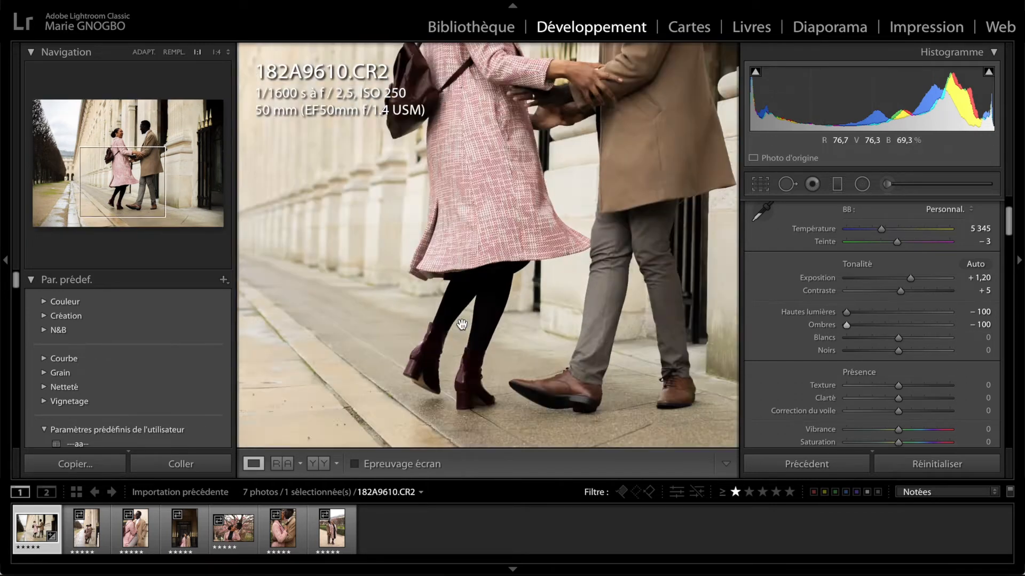
left_click_drag(462, 261, 461, 229)
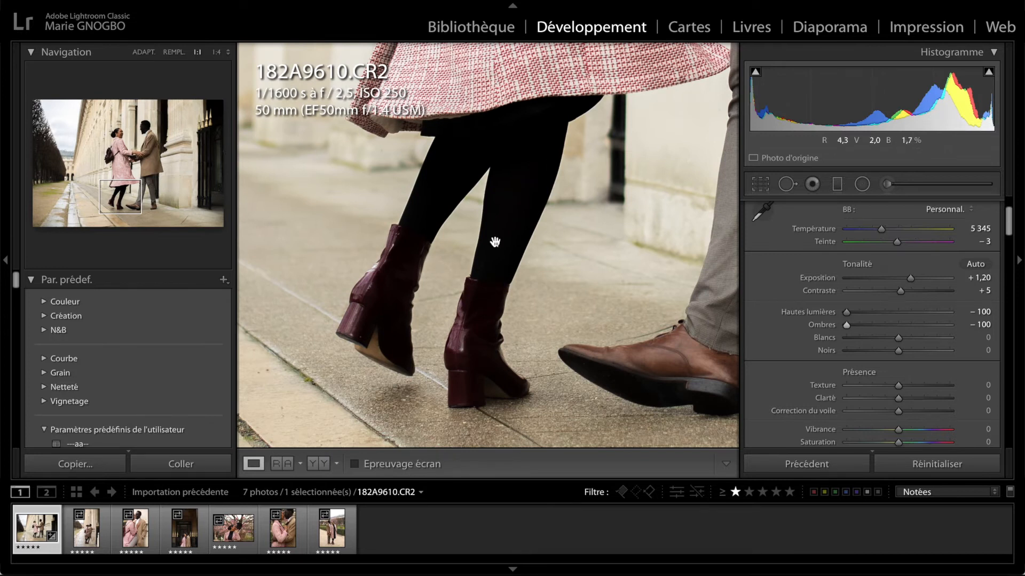
left_click(505, 312)
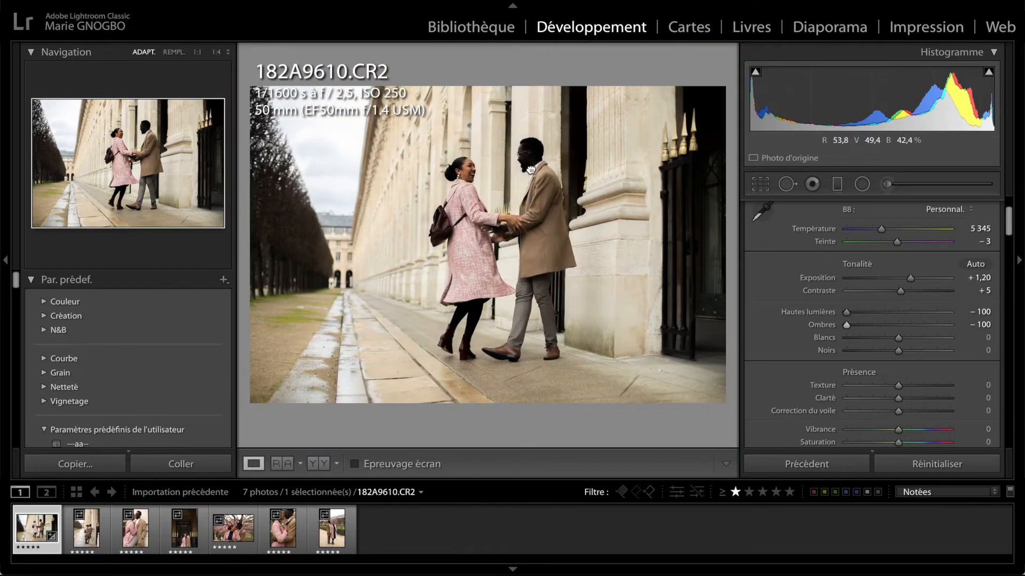
left_click(529, 212)
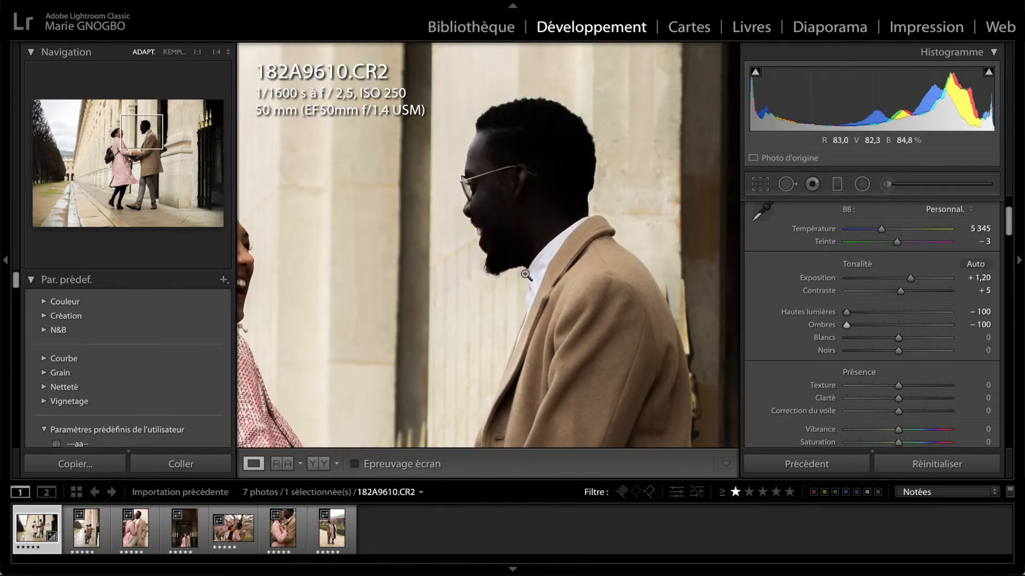
left_click(527, 270)
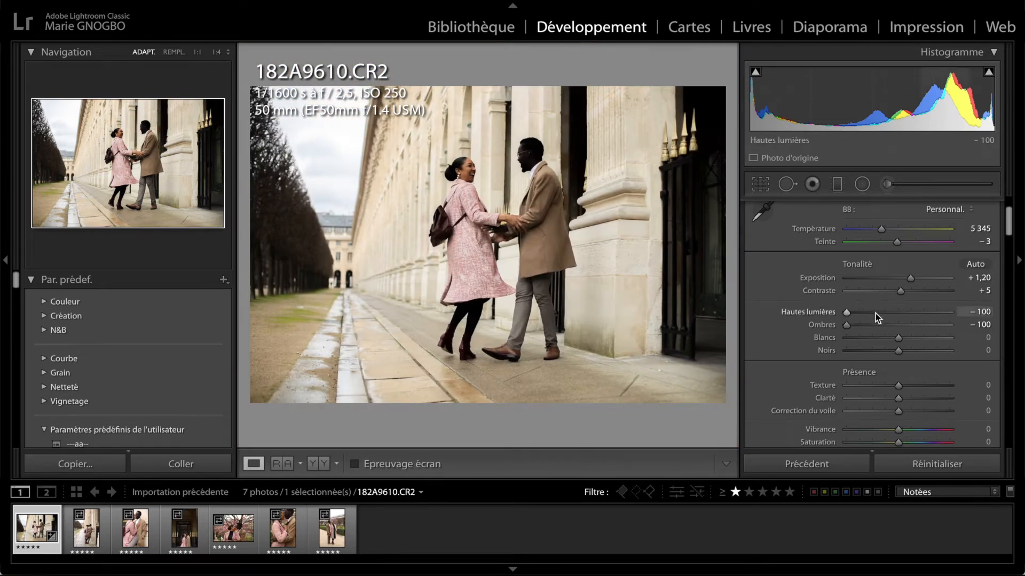
Step: Try Ombres at +100, check the faces, tights and boots up close, and settle on +1
left_click_drag(851, 330, 972, 326)
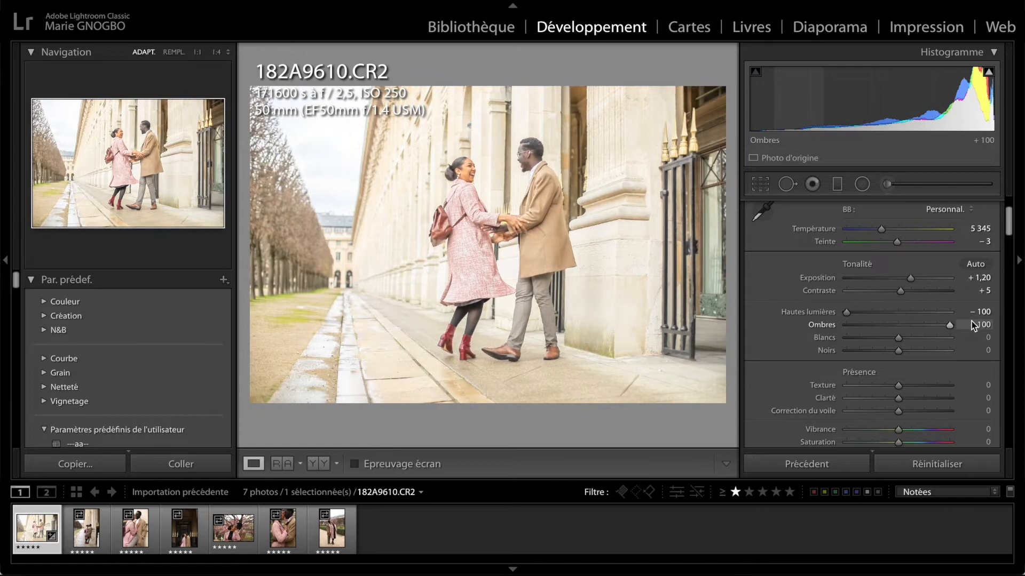
left_click(536, 208)
left_click_drag(566, 183, 601, 371)
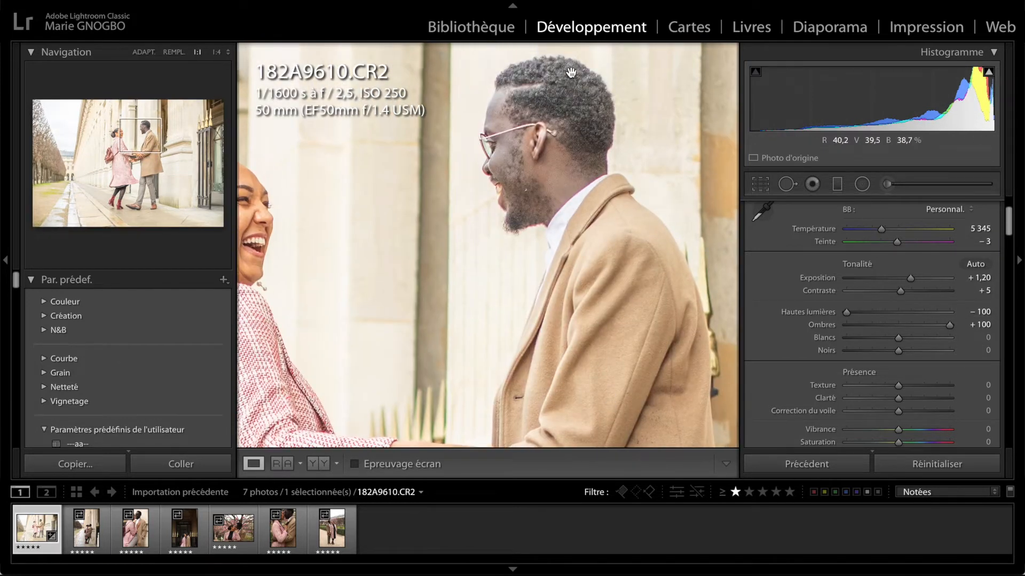
left_click_drag(505, 214, 623, 197)
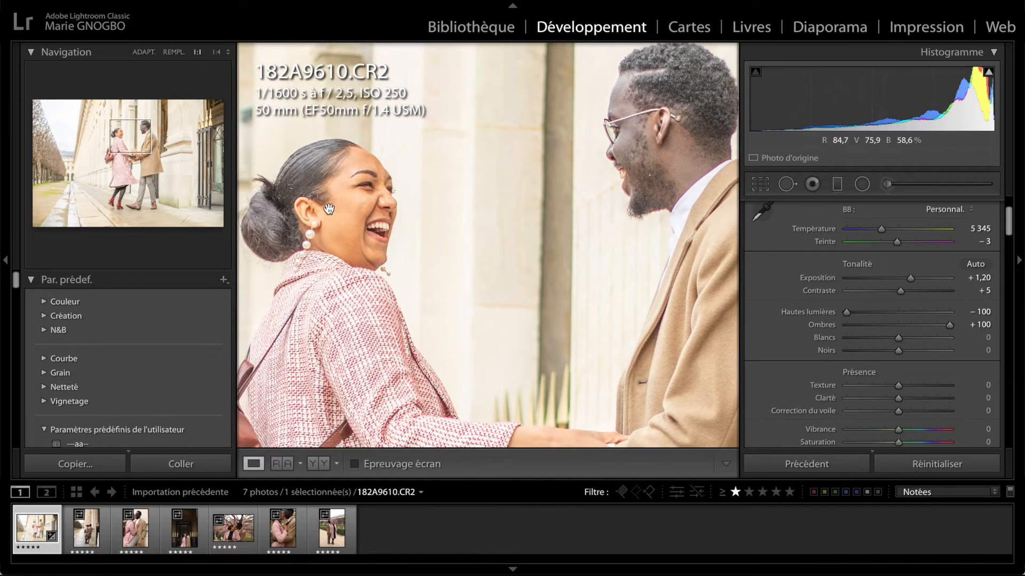
left_click_drag(301, 216, 379, 168)
left_click(442, 158)
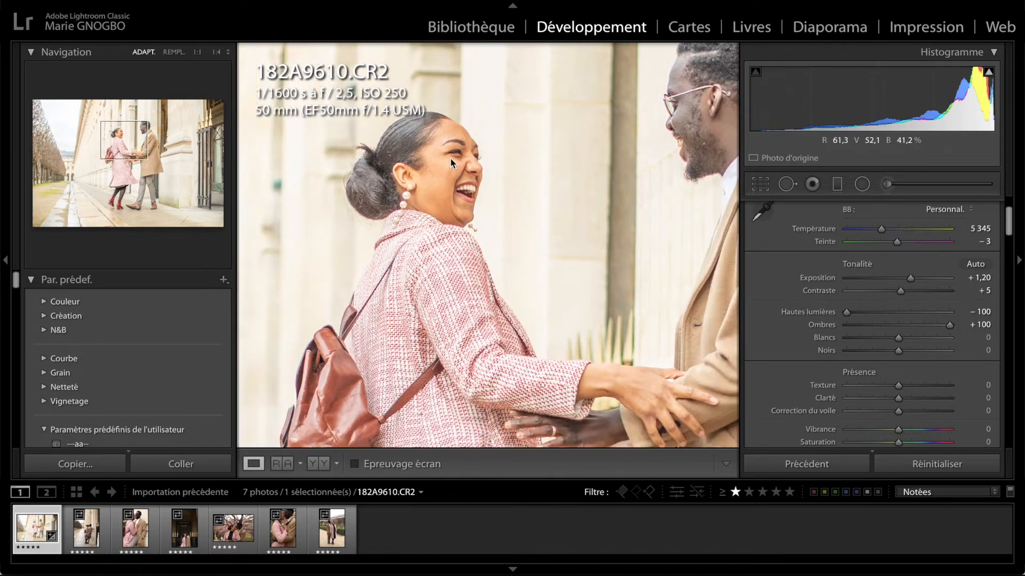
left_click_drag(473, 321, 519, 183)
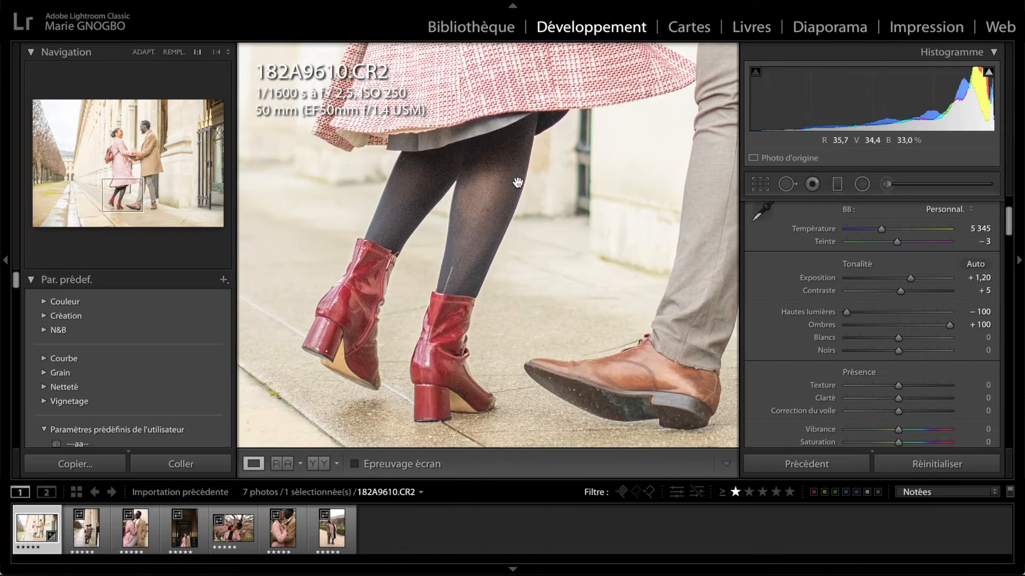
left_click(516, 271)
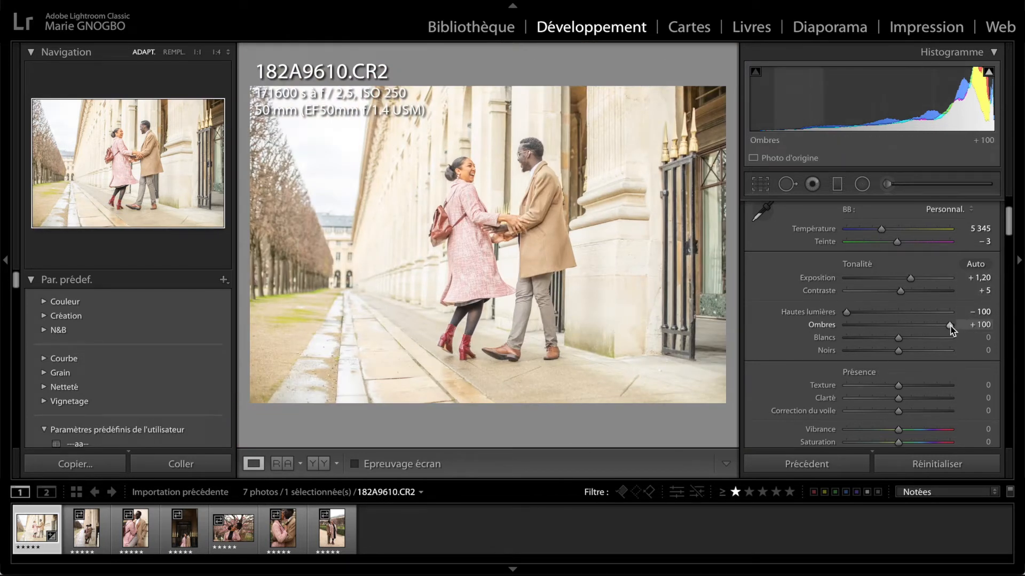
left_click_drag(940, 327, 898, 327)
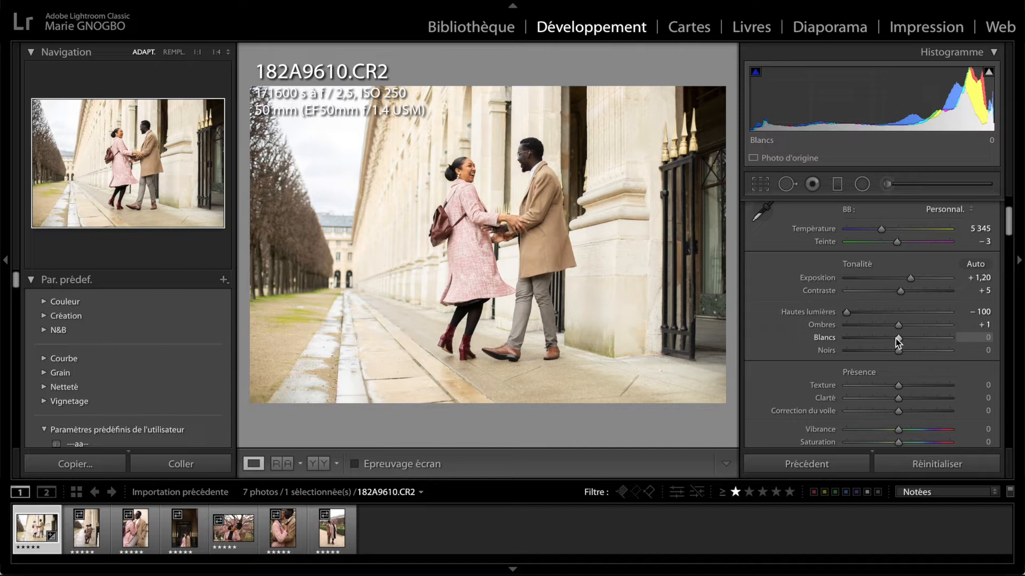
Step: Try Blancs at +93, check the woman's face and coat up close, and try −100 on the full photo
left_click_drag(899, 338, 944, 339)
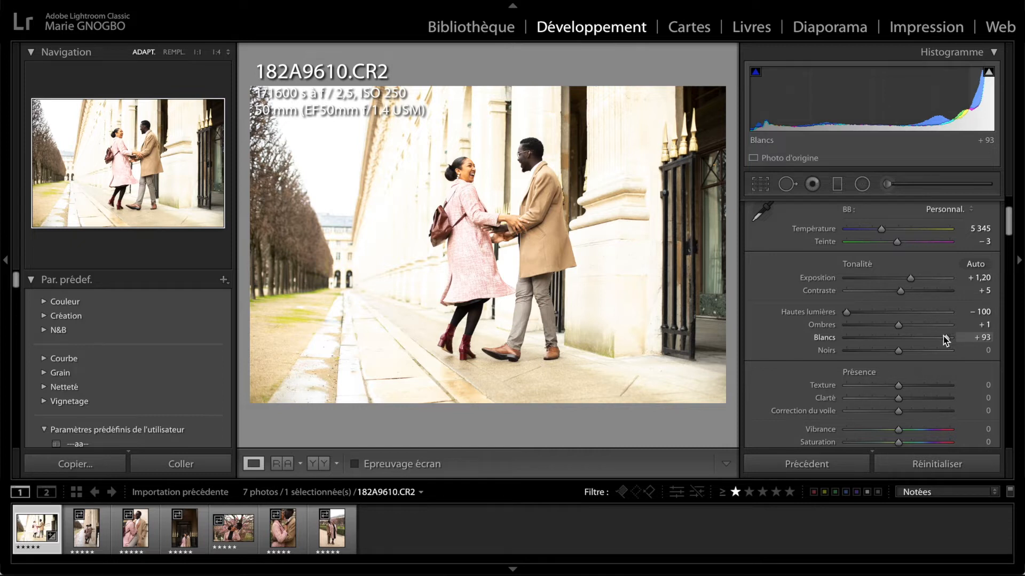
left_click(470, 183)
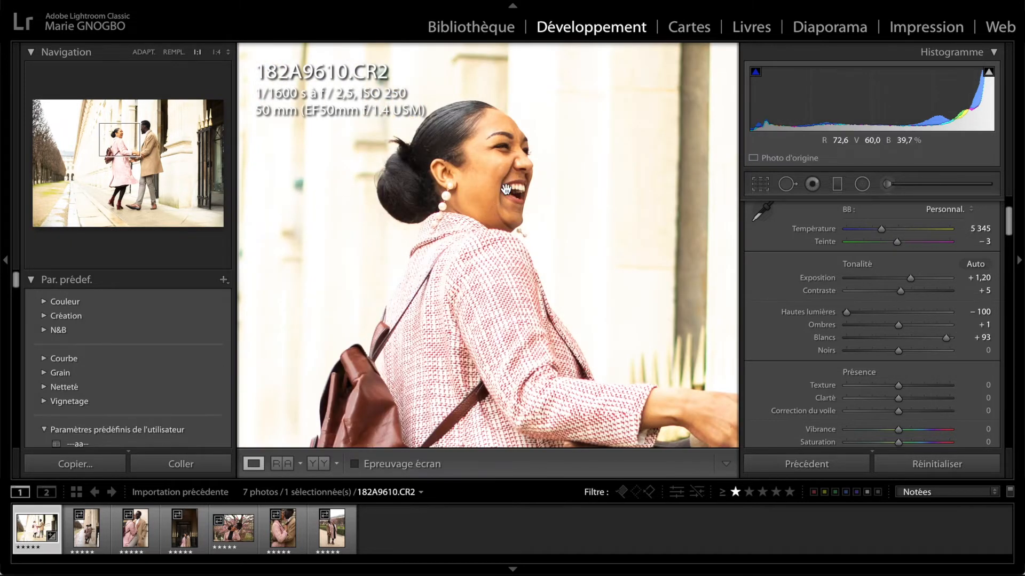
left_click(472, 186)
left_click_drag(943, 339, 836, 345)
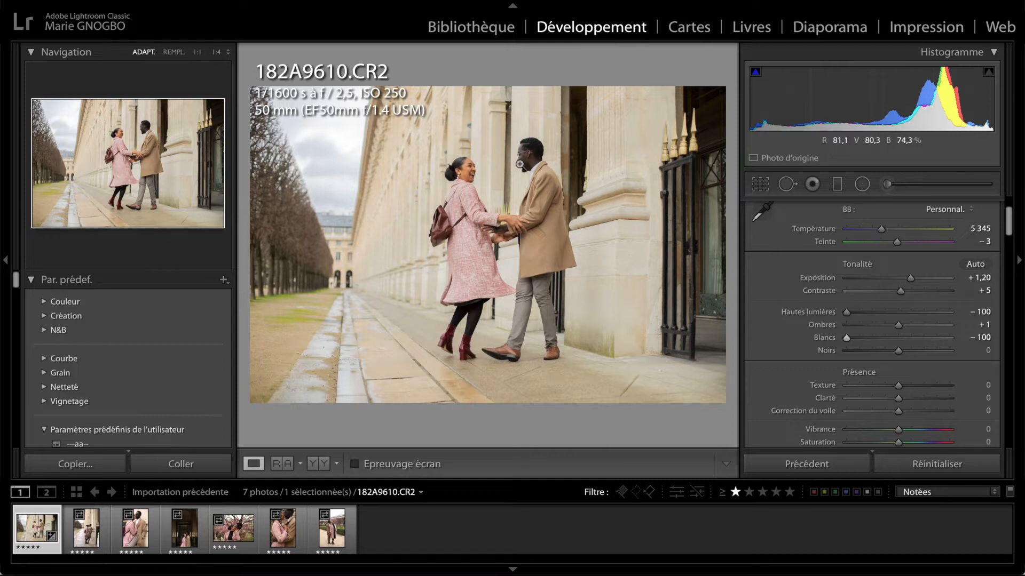
left_click(500, 259)
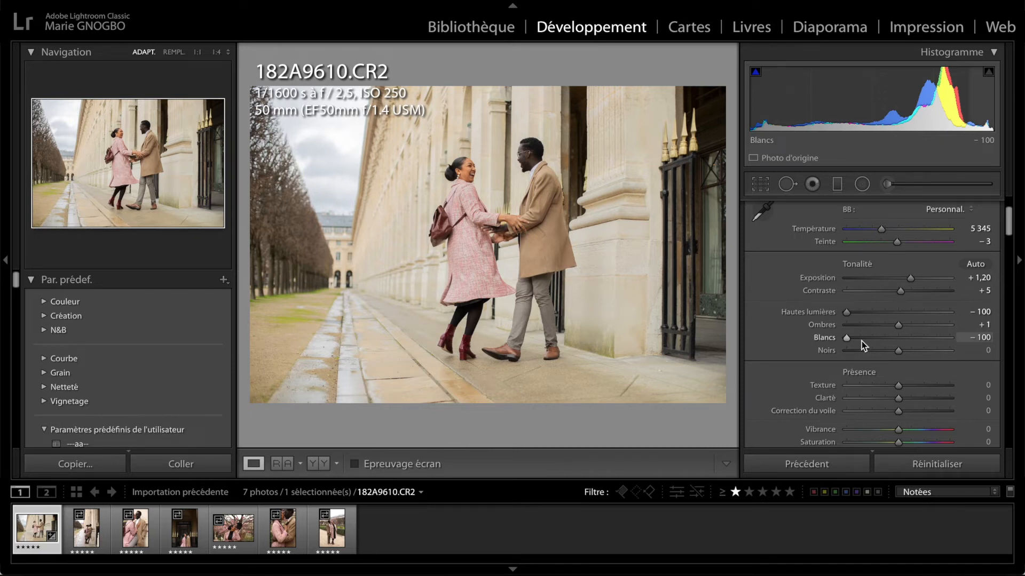
Step: Compare Blancs at +1, −100 and +5 on the full photo and settle on −1
left_click(898, 338)
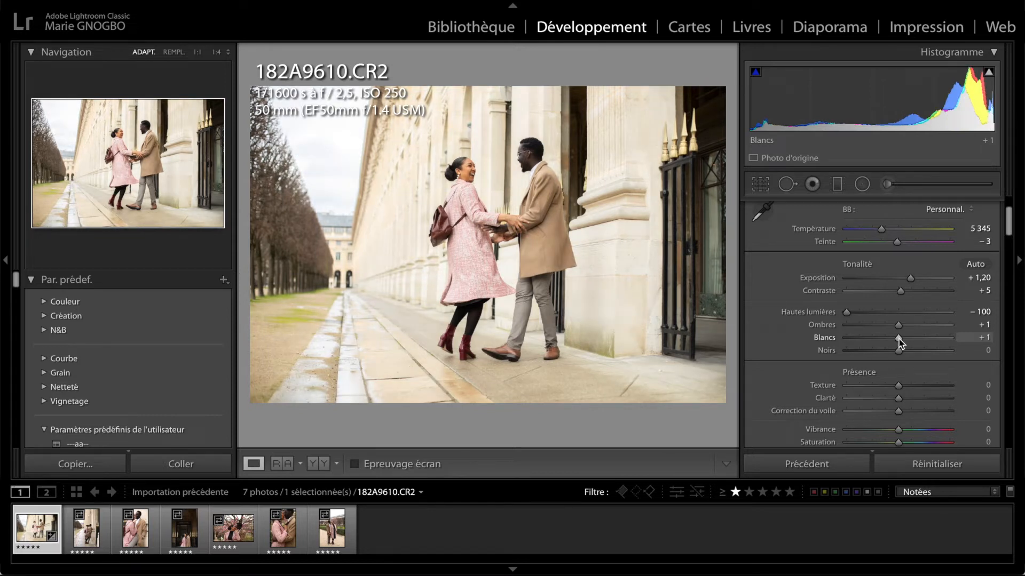
left_click_drag(899, 338, 843, 348)
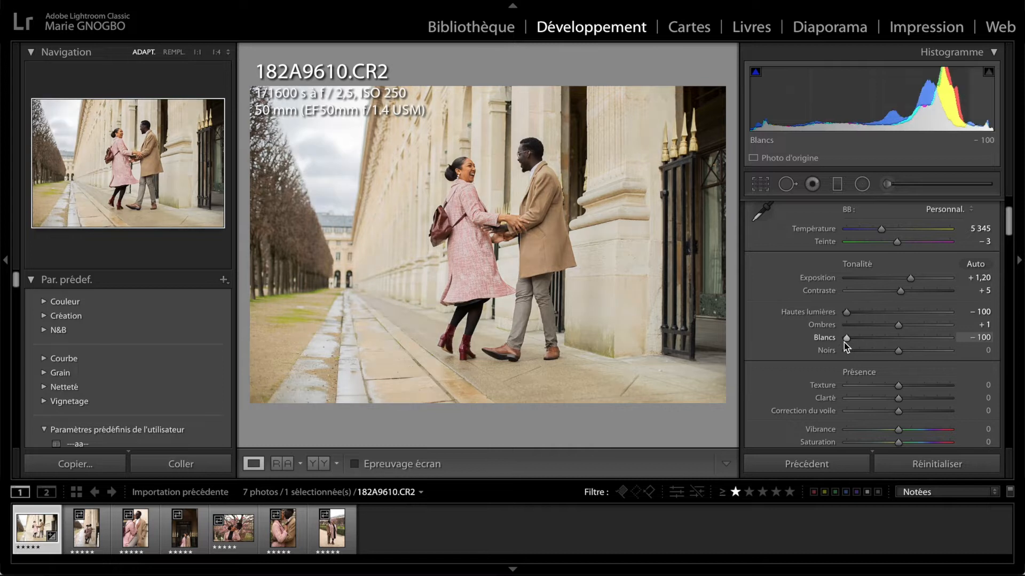
left_click(900, 339)
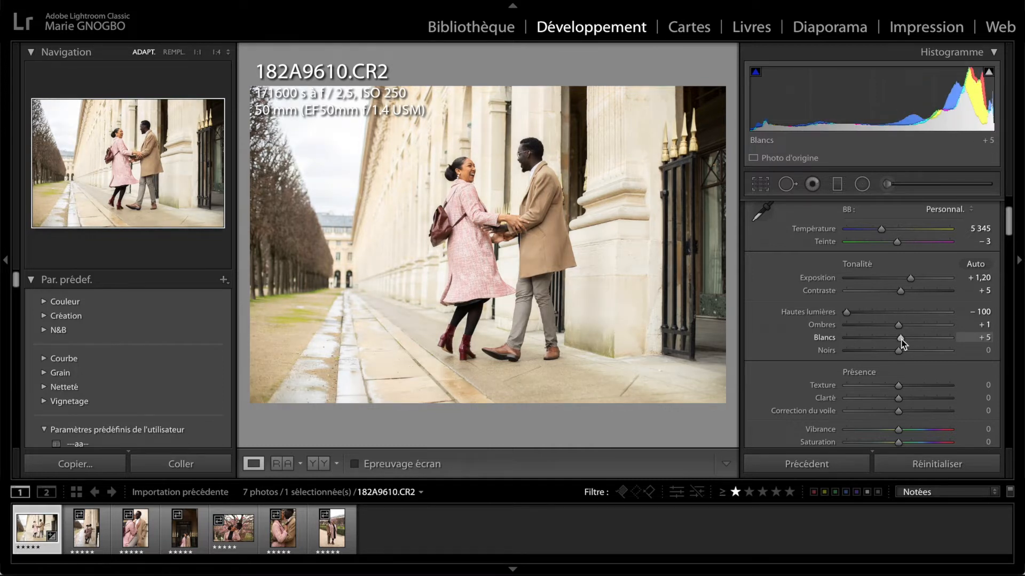
left_click_drag(896, 339, 894, 339)
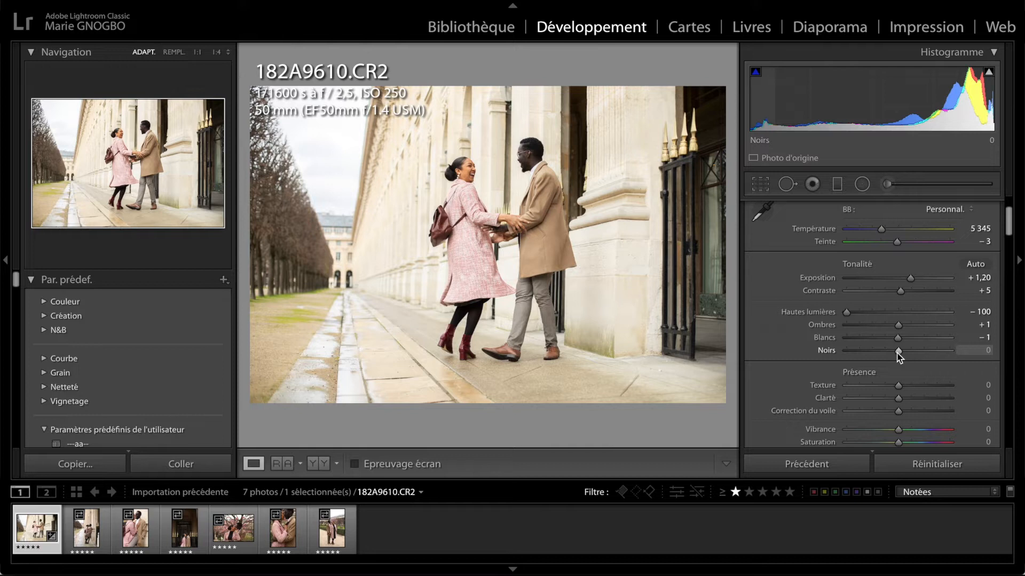
Step: Try Noirs at −100, settle on −35, and check the man's face and hair up close
left_click_drag(883, 354, 834, 345)
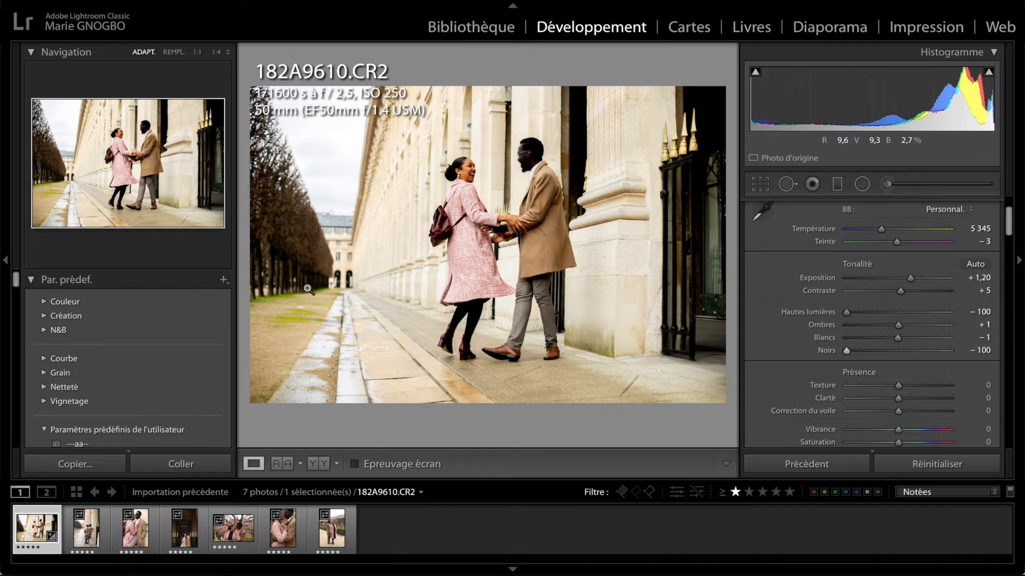
left_click_drag(846, 350, 879, 353)
left_click_drag(459, 323, 504, 331)
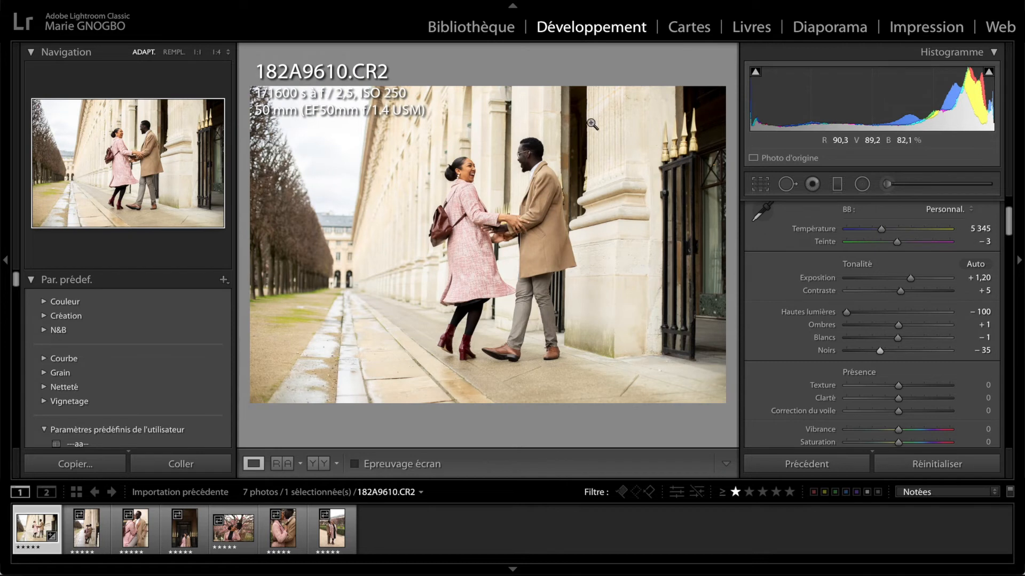
left_click(532, 165)
left_click_drag(532, 165, 612, 196)
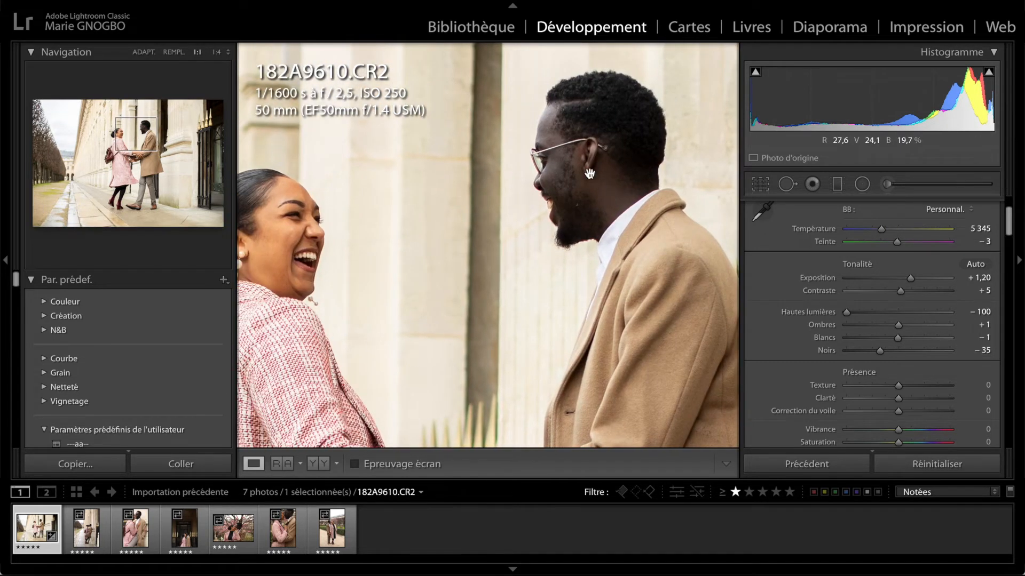
left_click(574, 140)
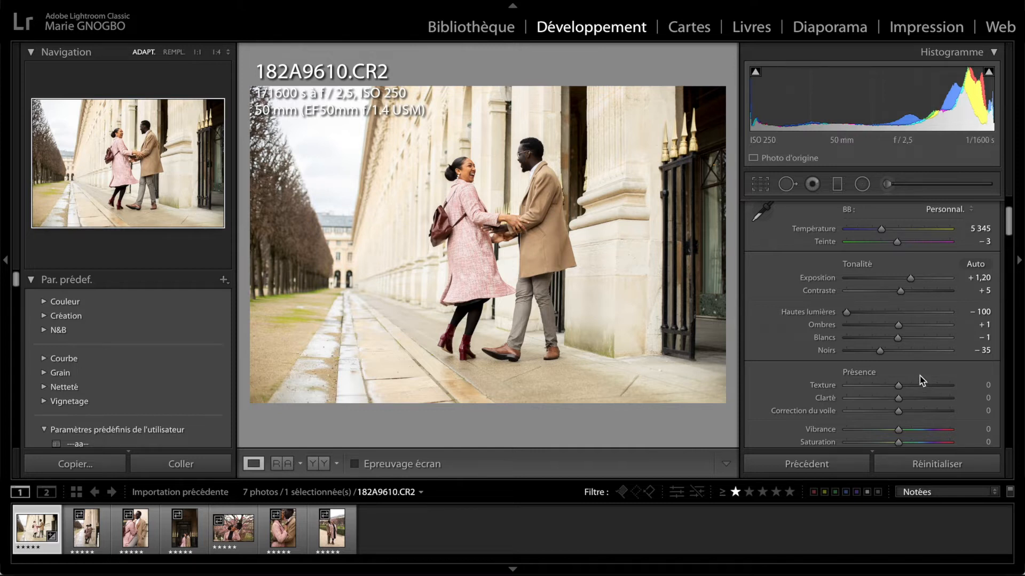
Step: Try Texture at +100 and check the man's and the woman's faces and coats up close
scroll(920, 376, "down", 3)
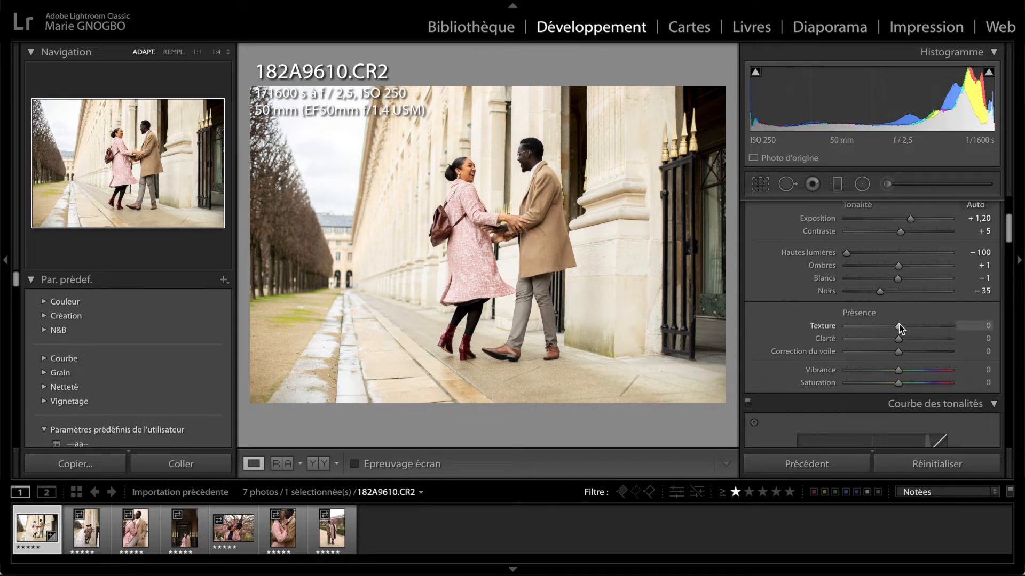
left_click_drag(900, 328, 964, 334)
left_click(538, 151)
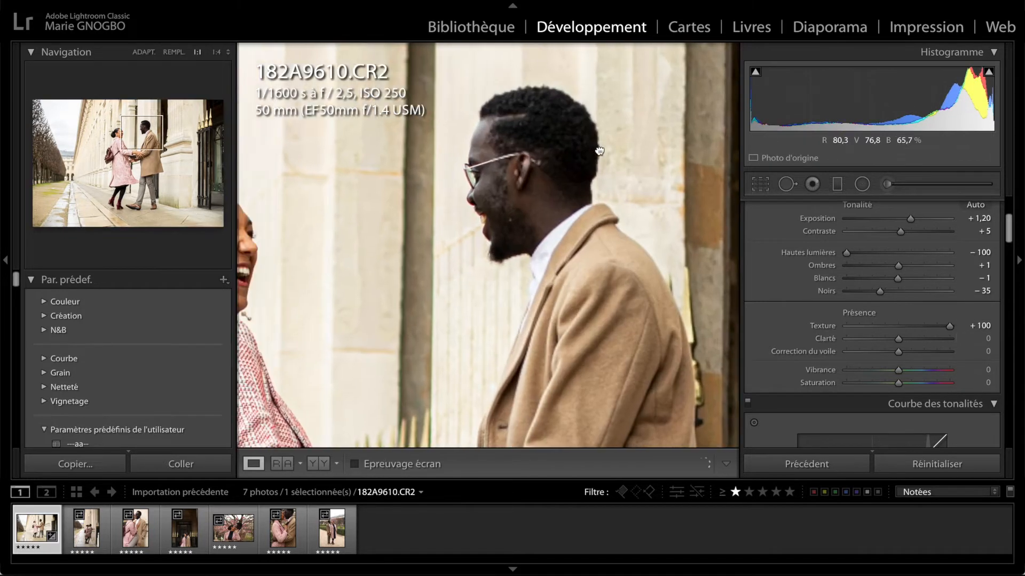
left_click_drag(539, 238, 635, 200)
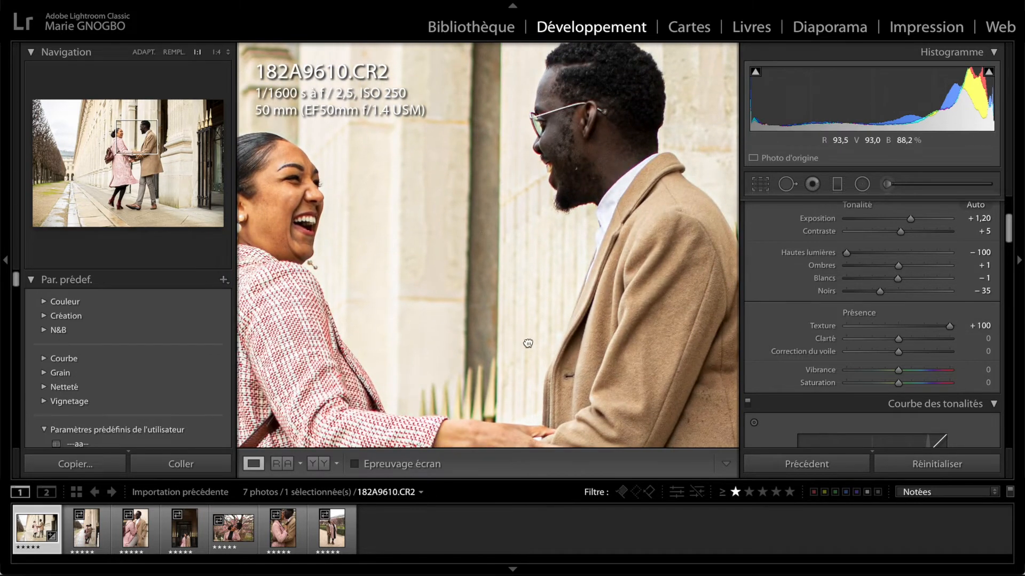
left_click_drag(526, 343, 595, 342)
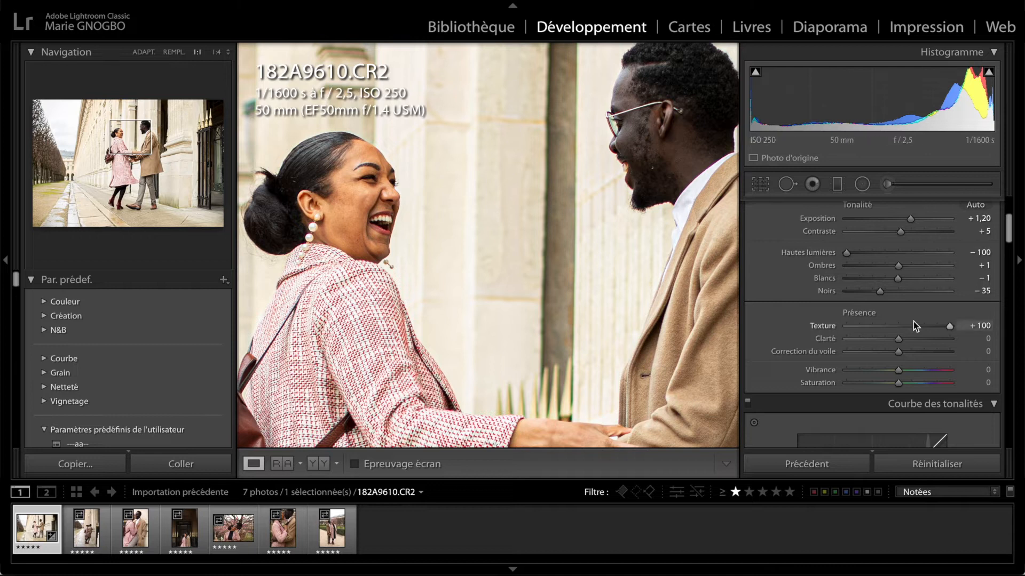
Step: Try Texture at −48, settle on −15, check the woman's skin up close, and return to the full photo
left_click_drag(947, 328, 876, 336)
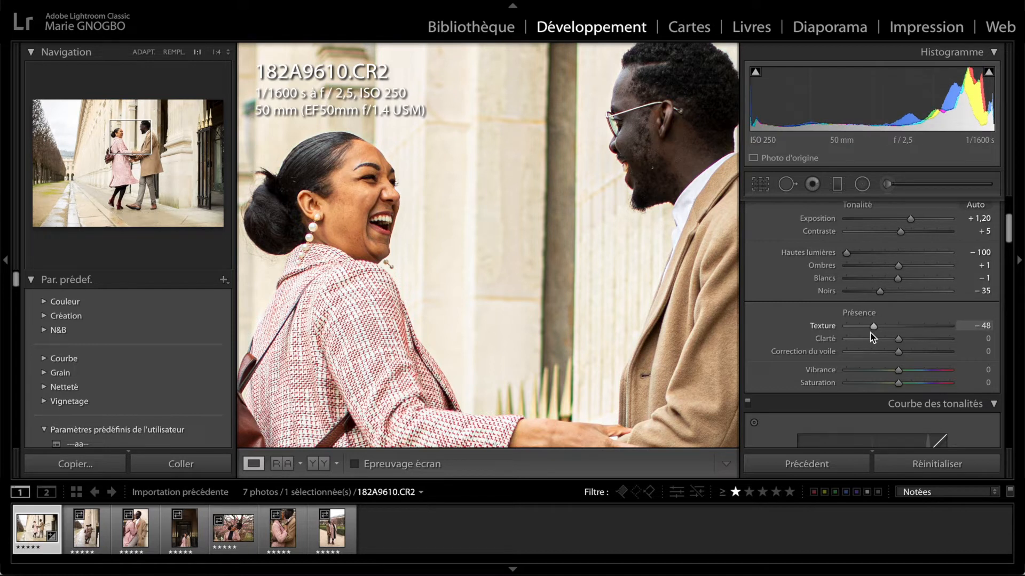
left_click_drag(418, 193, 532, 161)
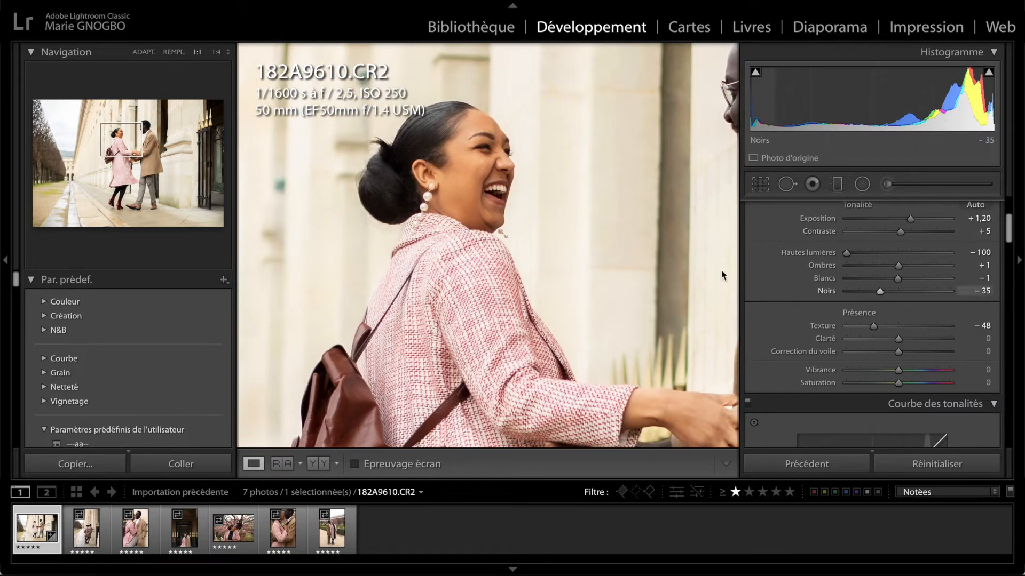
left_click_drag(609, 238, 512, 270)
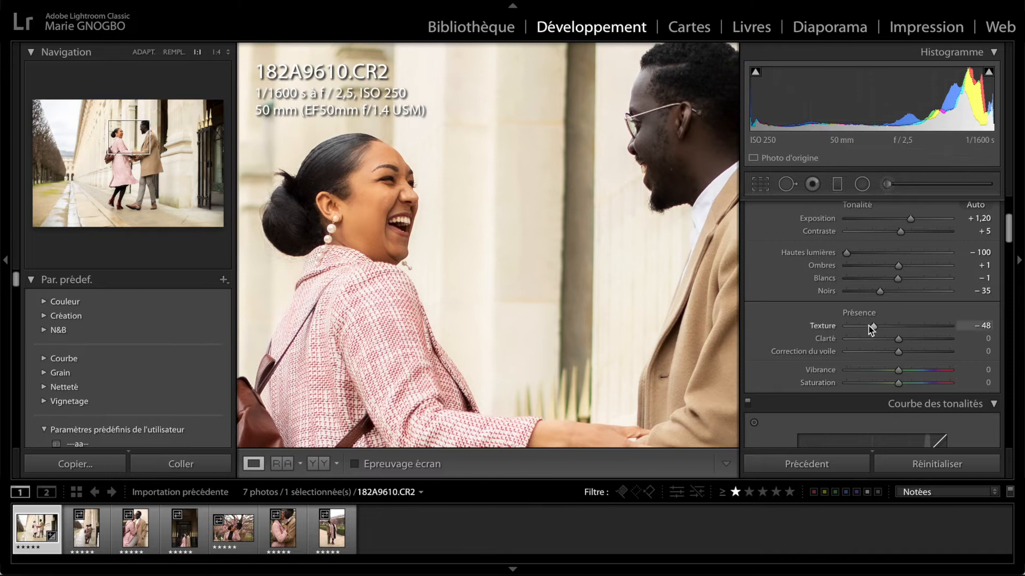
left_click_drag(872, 328, 886, 335)
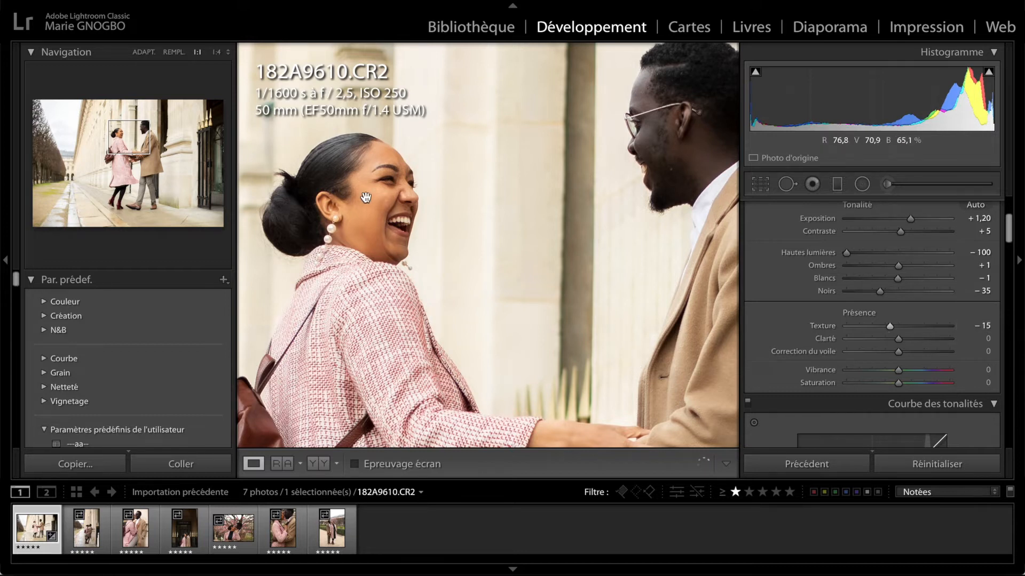
left_click_drag(374, 207, 404, 192)
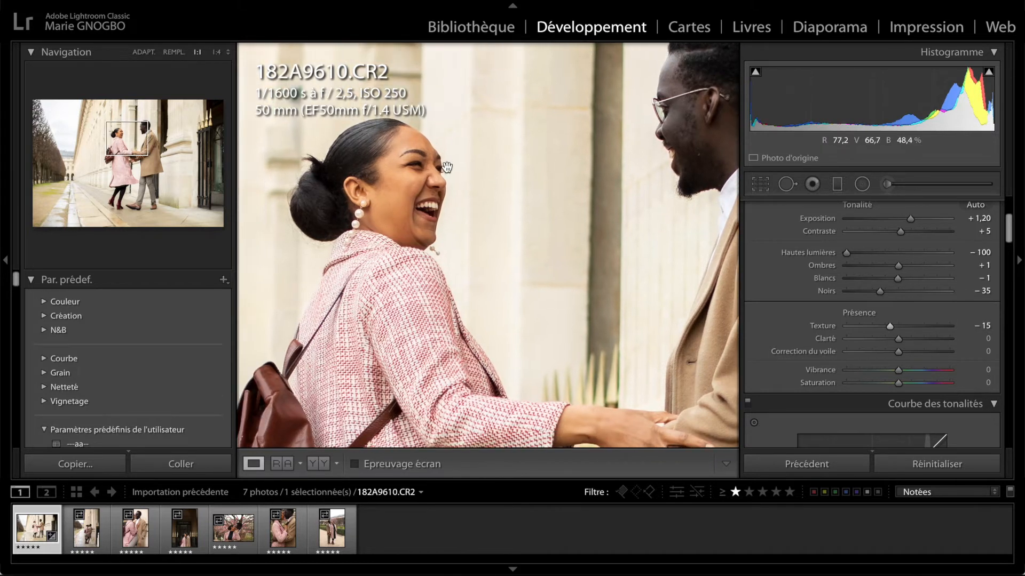
left_click(402, 184)
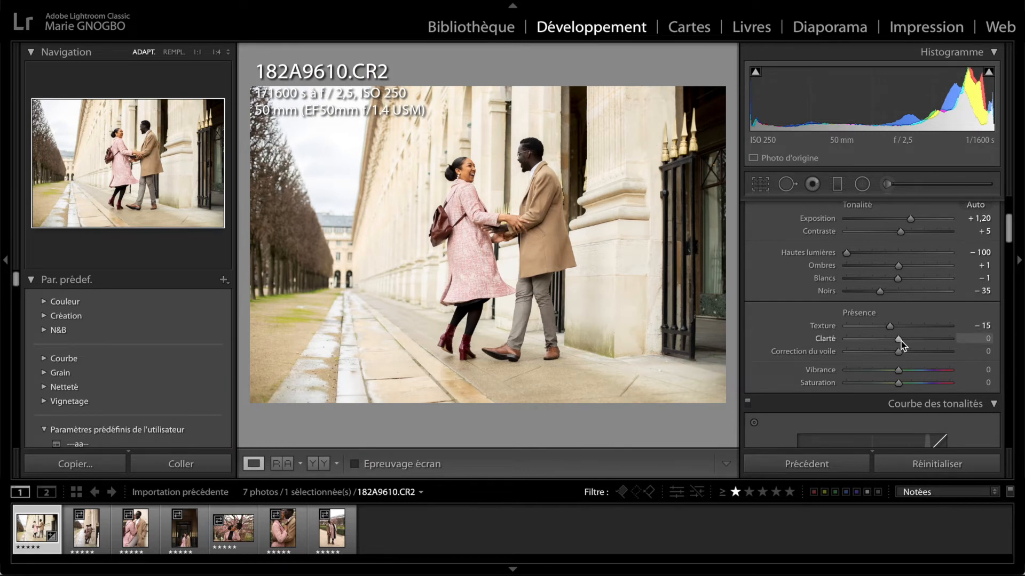
Step: Try Clarté at +100, check the couple up close, and settle on +16
left_click_drag(901, 341, 963, 342)
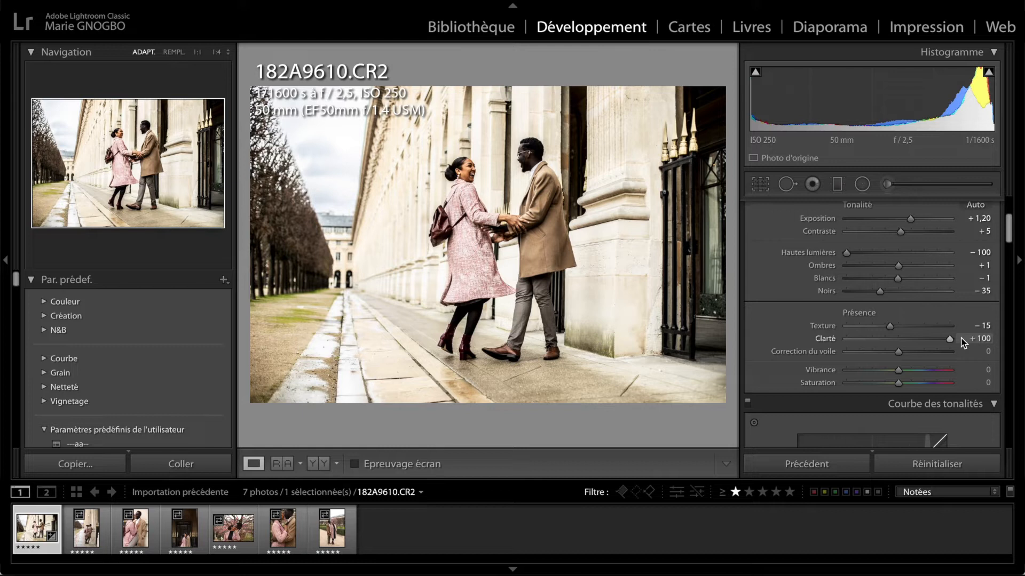
left_click(507, 187)
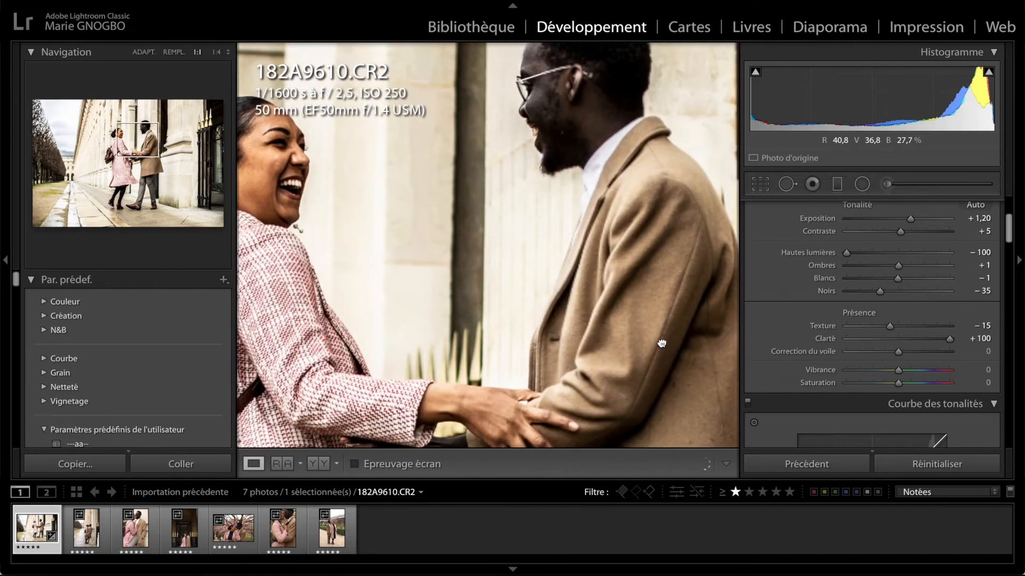
left_click_drag(419, 222, 526, 218)
left_click(527, 218)
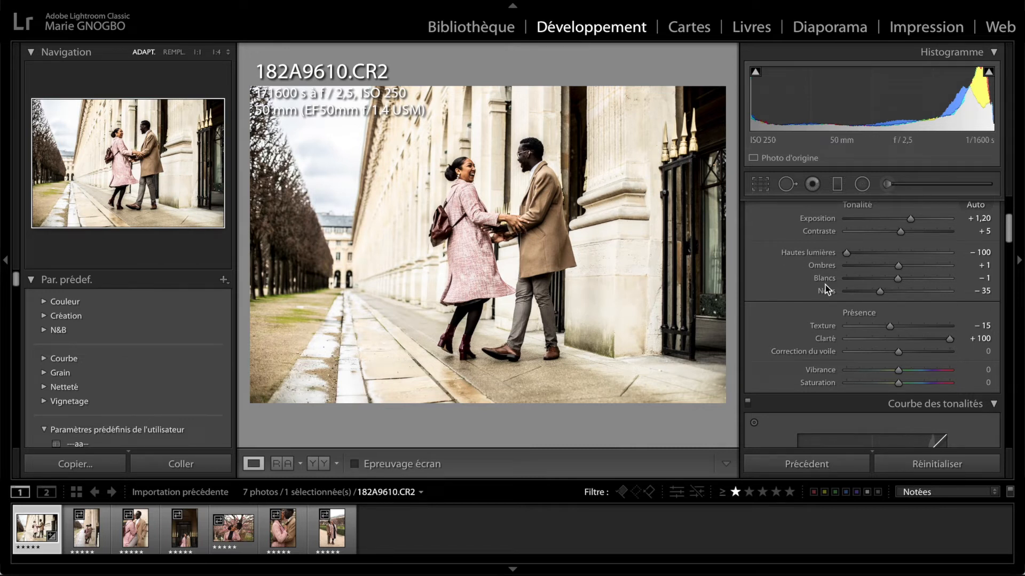
left_click_drag(932, 347, 904, 344)
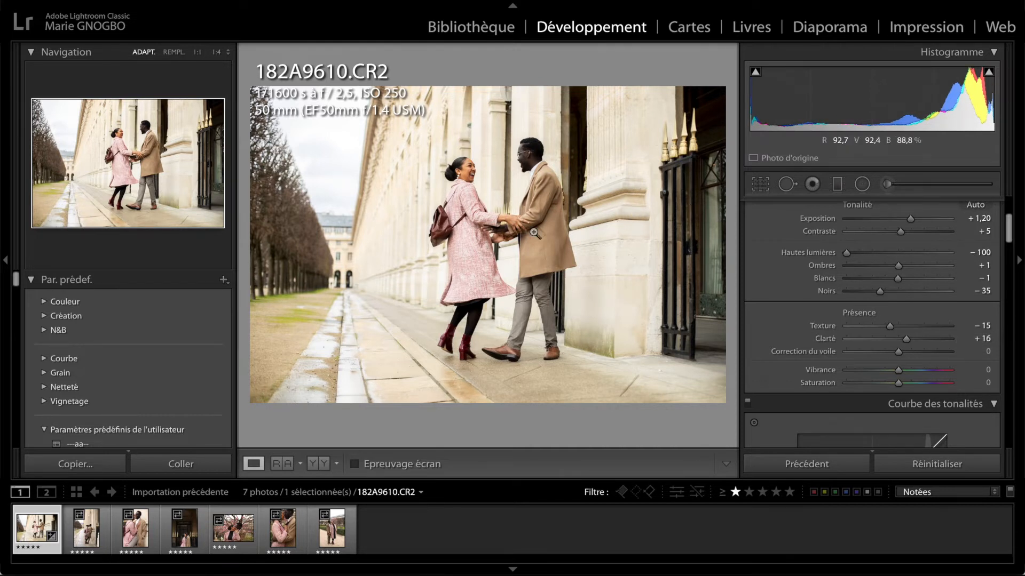
Step: Set the photo's Saturation to −2
left_click_drag(669, 195, 569, 343)
left_click_drag(466, 171, 505, 237)
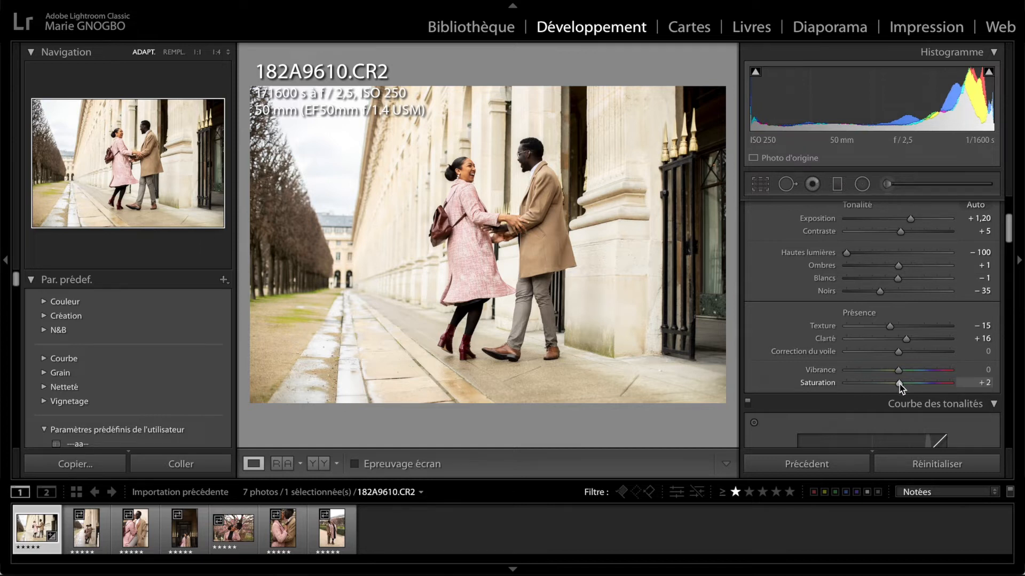
mouse_move(899, 384)
left_mouse_down()
mouse_move(931, 385)
mouse_move(863, 384)
mouse_move(899, 393)
left_mouse_up()
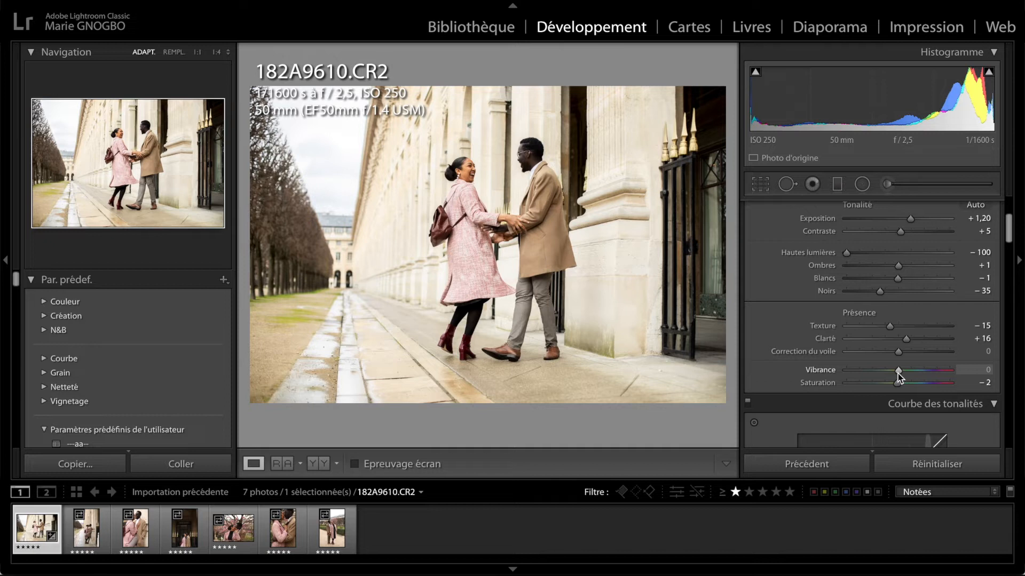
Step: Try the photo's Vibrance at +59 and +3, and reset both Vibrance and Saturation to 0
left_click_drag(898, 373, 925, 376)
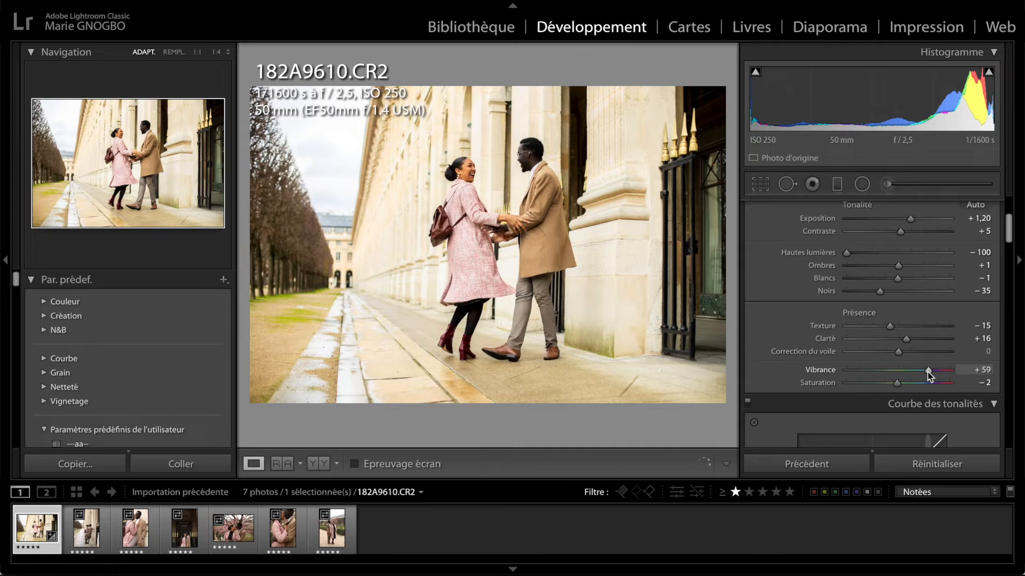
left_click_drag(927, 375, 901, 380)
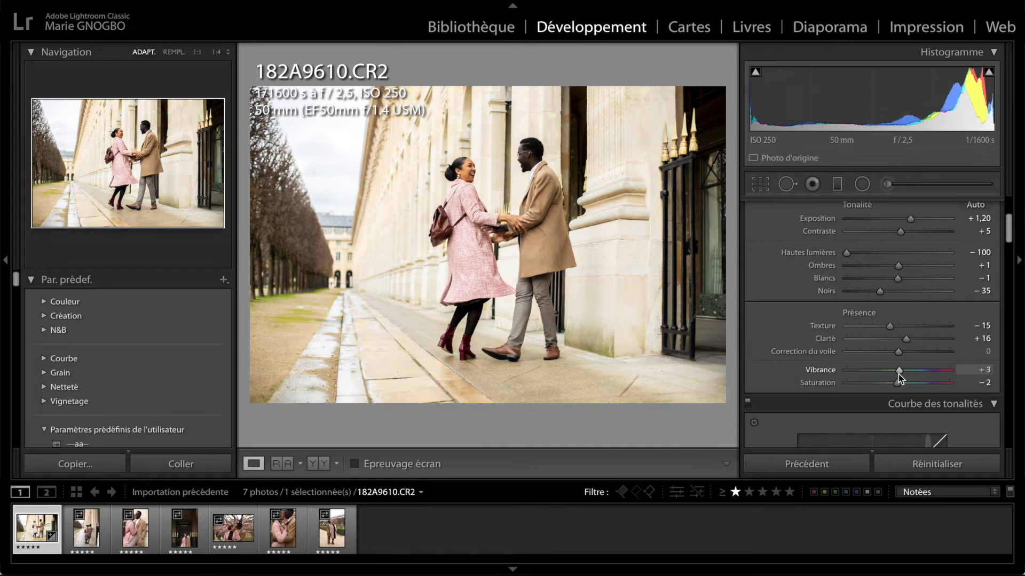
left_click(983, 370)
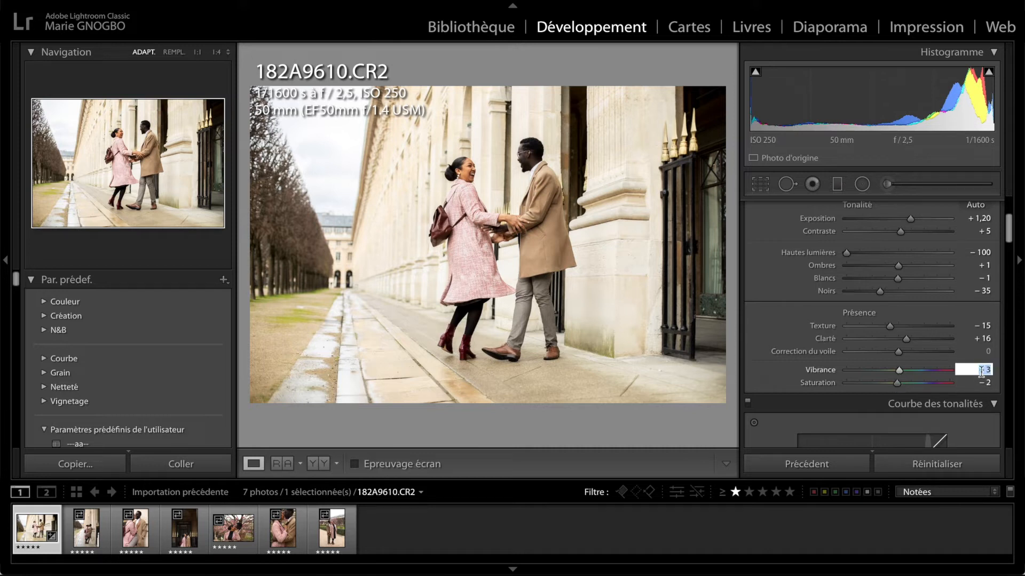
type("0")
left_click(983, 383)
type("0")
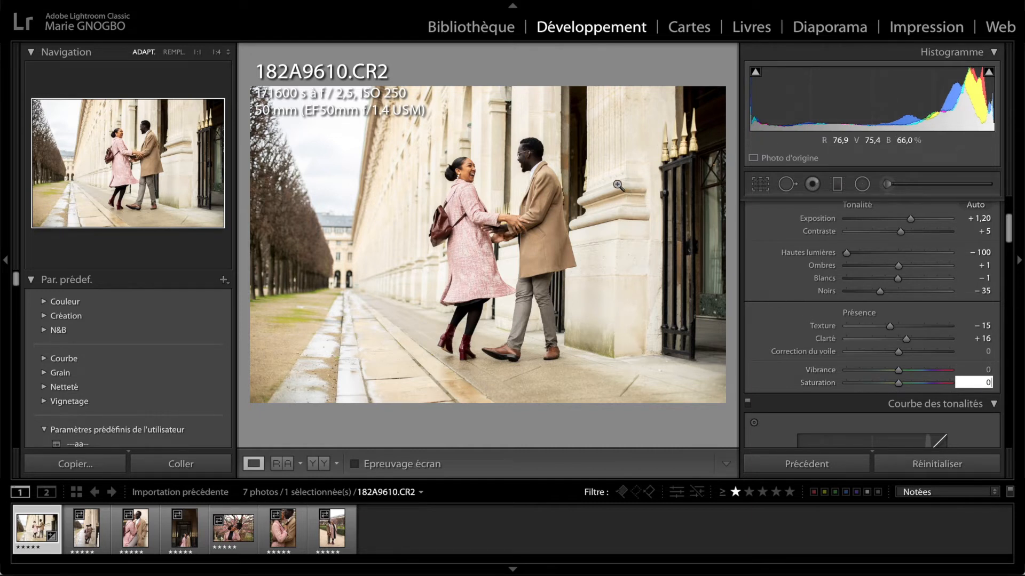
key("Return")
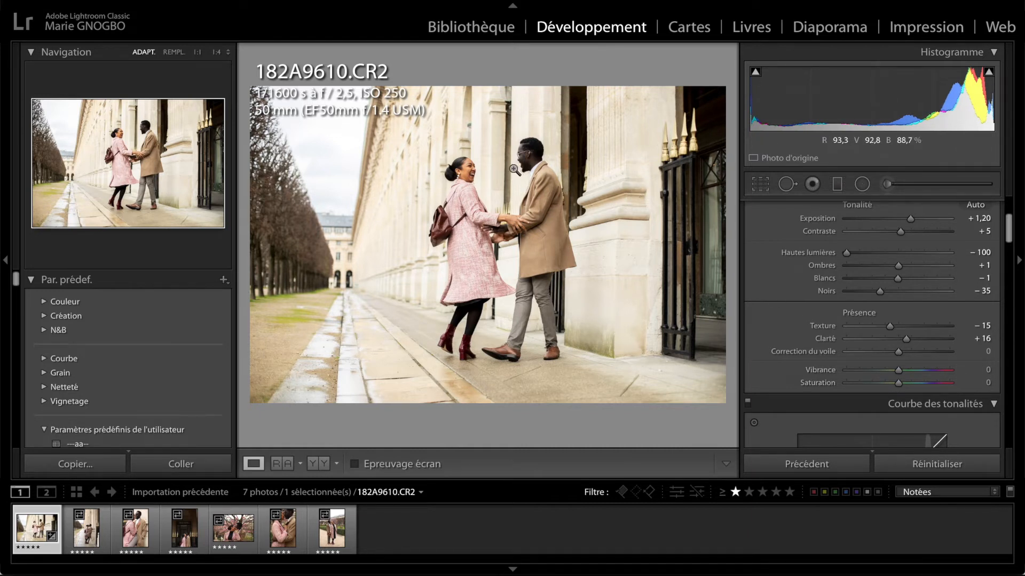
Step: Check the man's face and coat up close and return to the full photo
left_click(513, 169)
left_click_drag(513, 169, 514, 197)
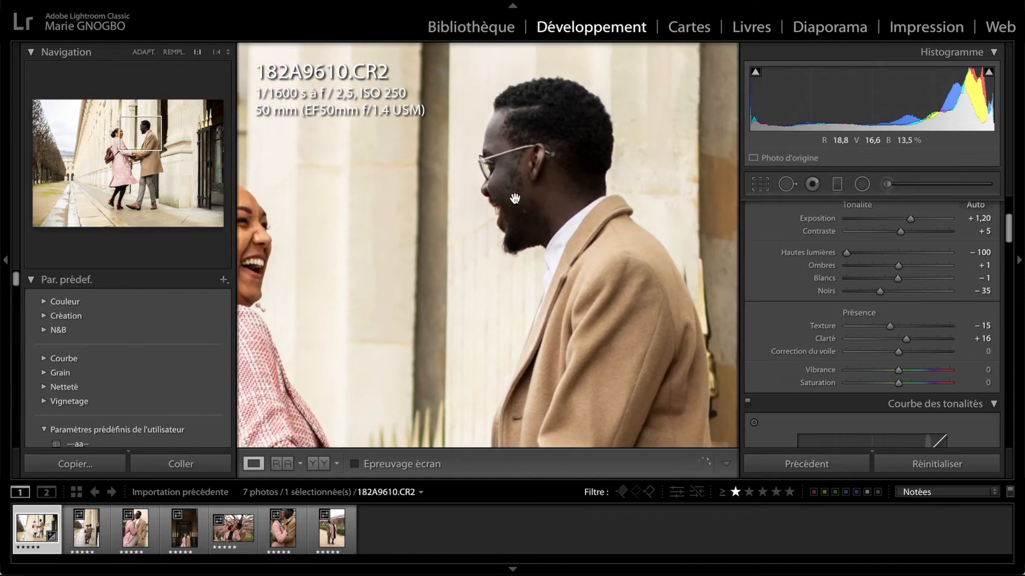
left_click(515, 198)
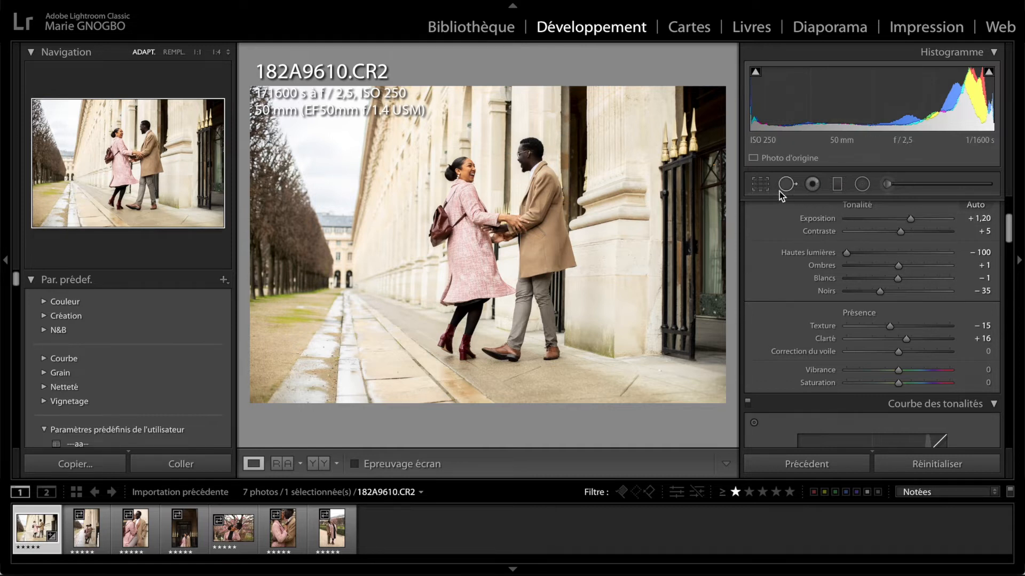
Step: Activate the adjustment brush with the Densité - (Eclaircir) effect preset
left_click(887, 188)
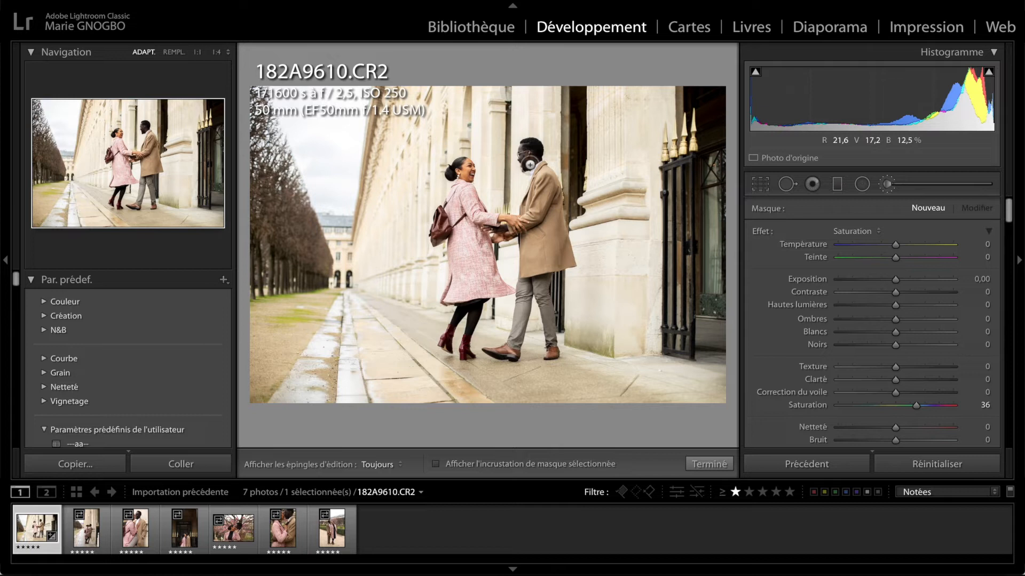
left_click(879, 233)
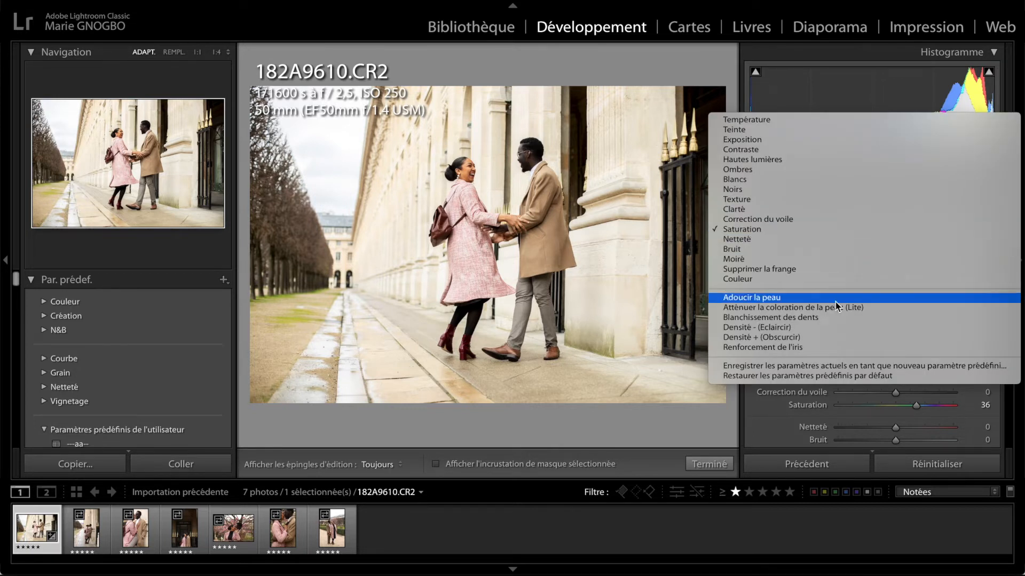
left_click(811, 331)
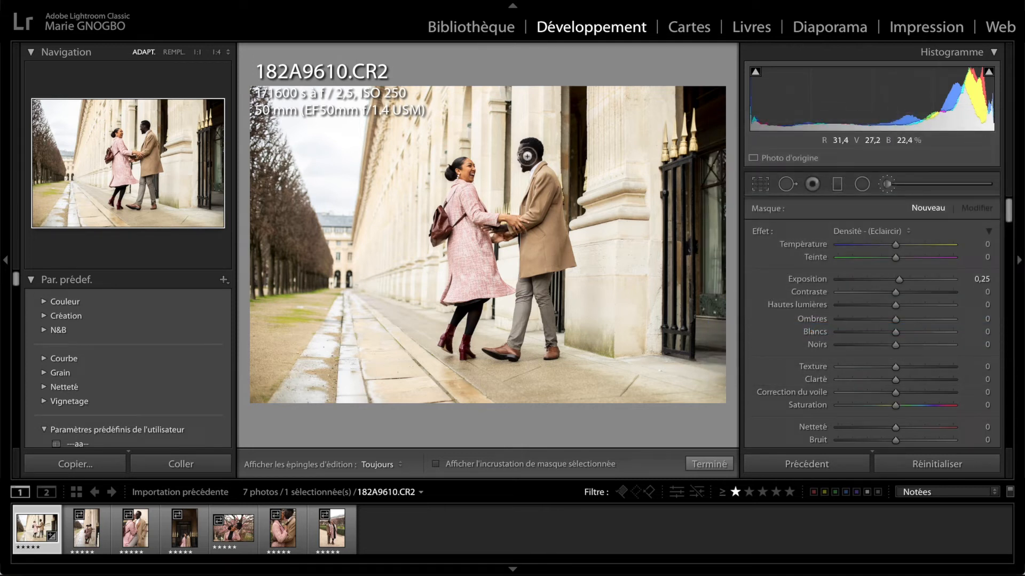
Step: Try a brush stroke of size 28,4 over the man's head and undo it
scroll(868, 332, "down", 5)
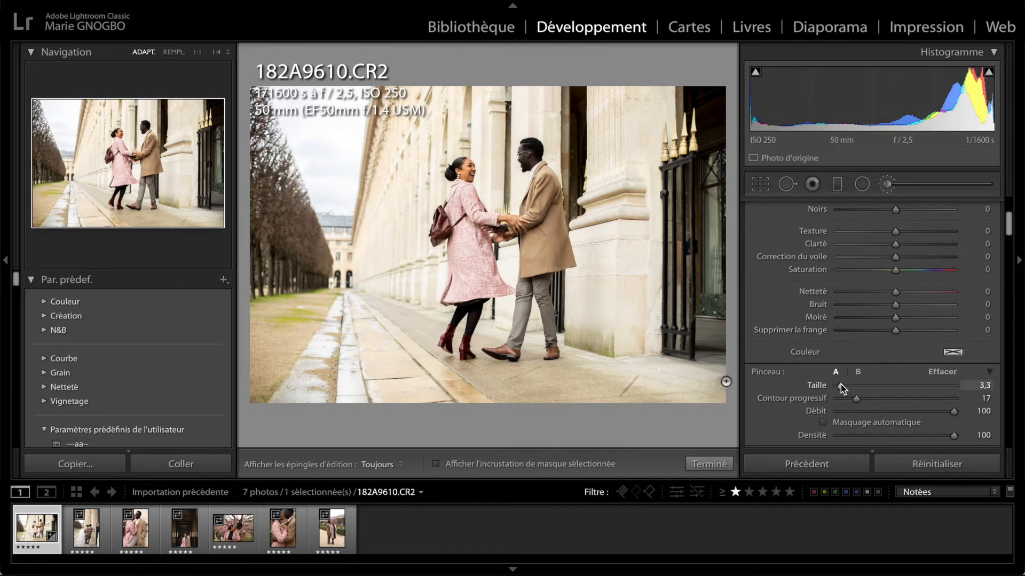
left_click_drag(844, 384, 870, 386)
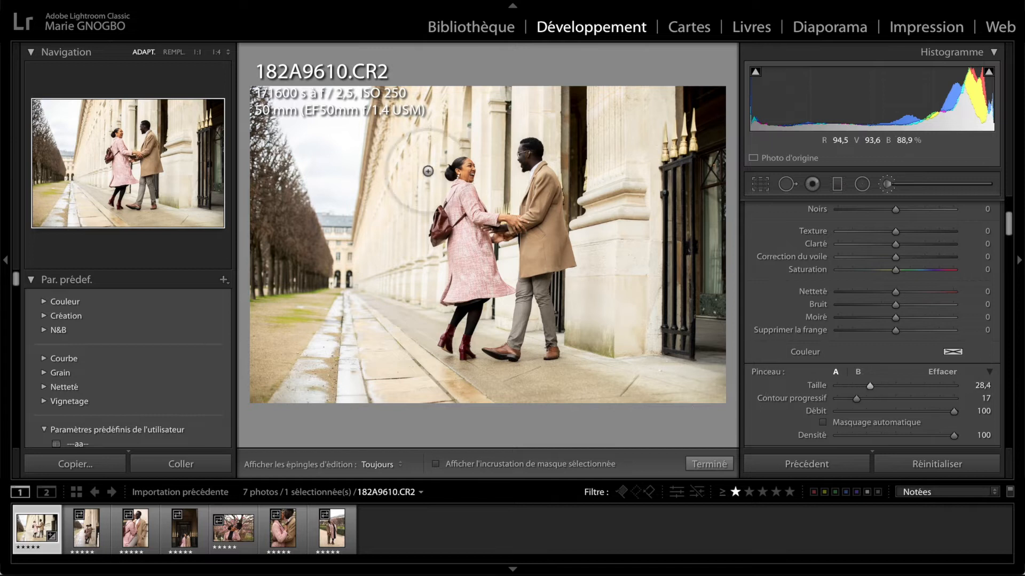
key("h")
left_click(537, 139)
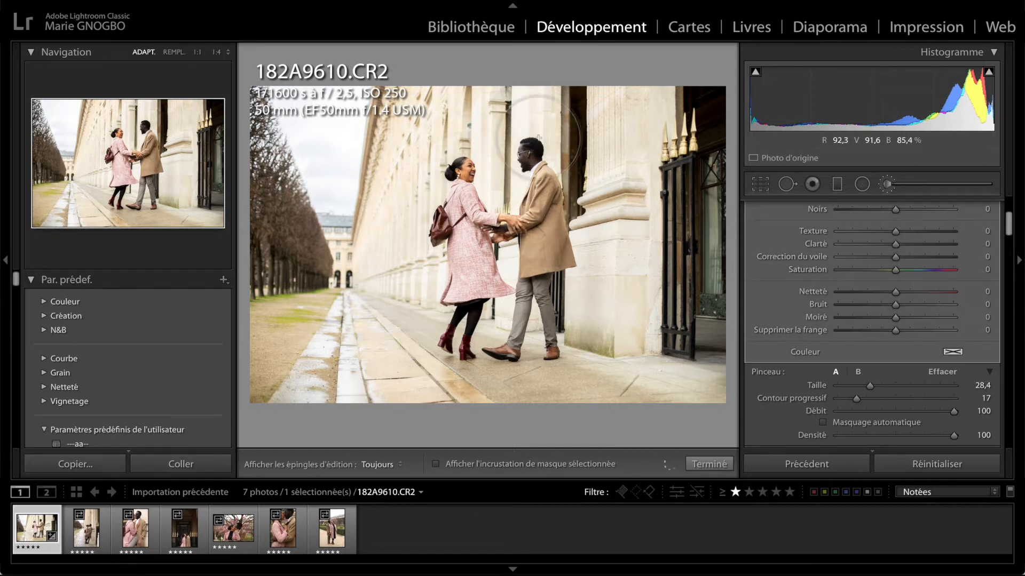
key("ctrl+z")
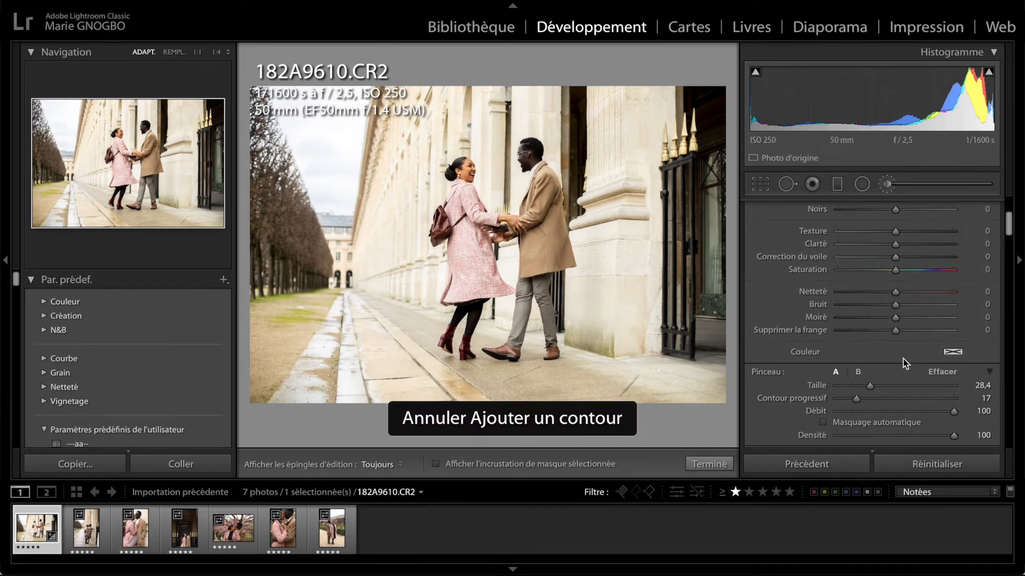
Step: Lighten the man's face with the adjustment brush at size 8,0 and finish the brush edit
left_click_drag(870, 387, 844, 387)
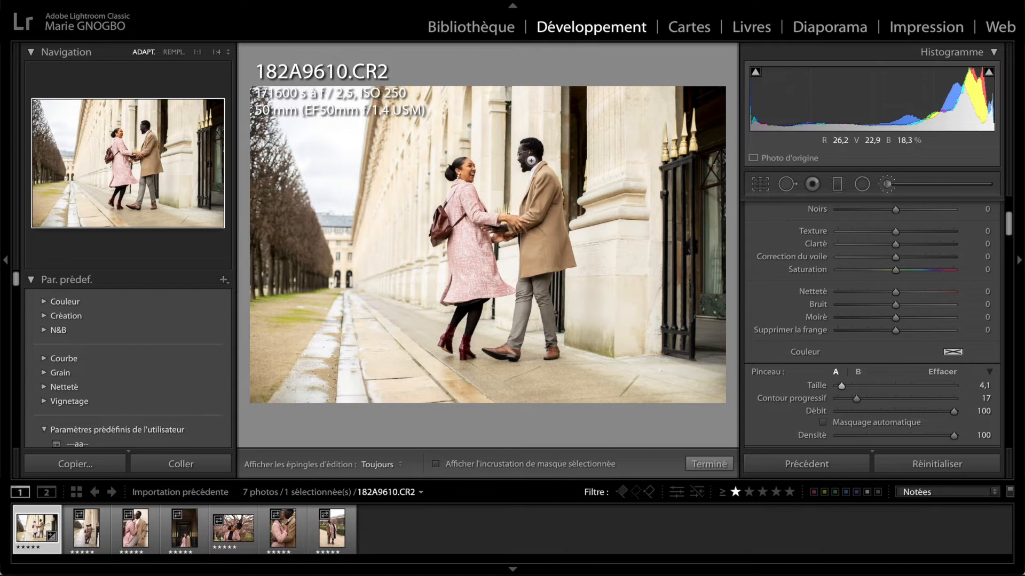
left_click(226, 52)
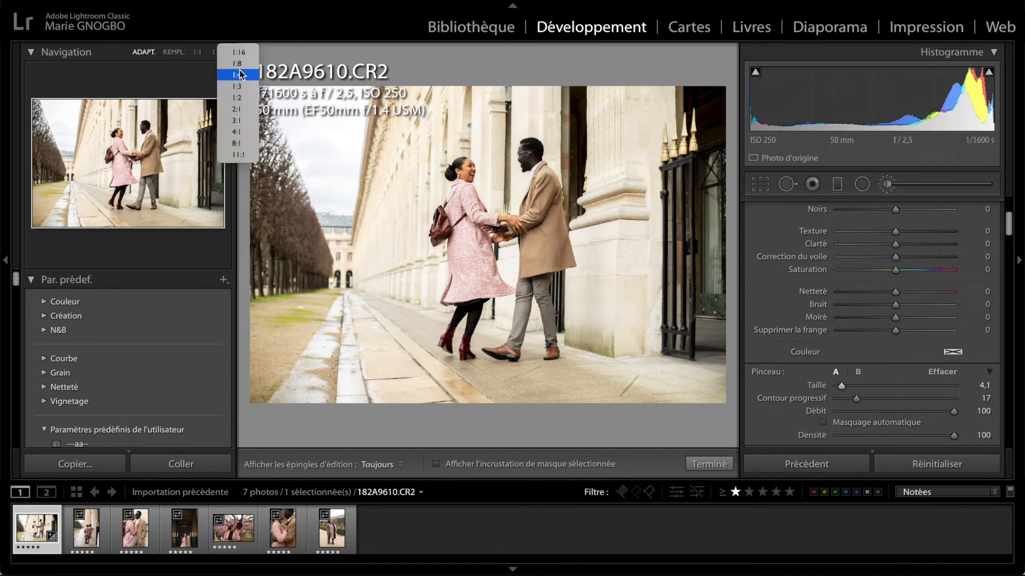
left_click(238, 75)
left_click(227, 52)
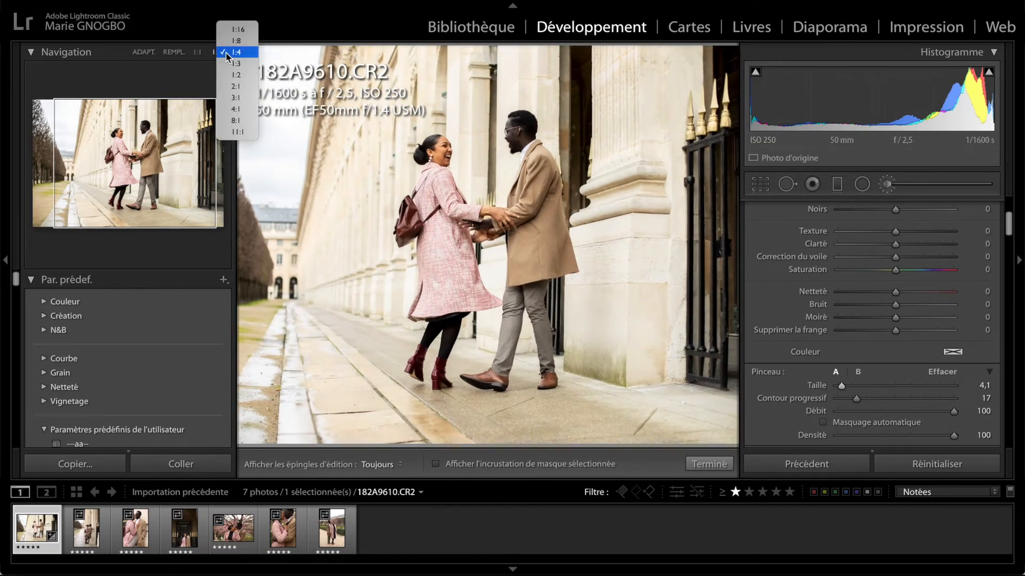
left_click(235, 63)
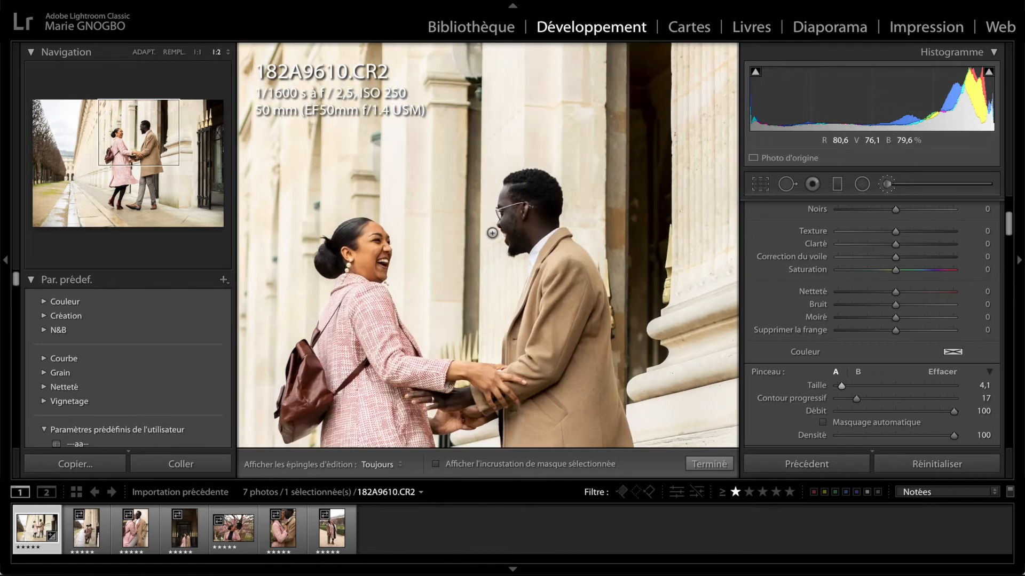
scroll(510, 228, "up", 3)
scroll(511, 227, "up", 1)
key("h")
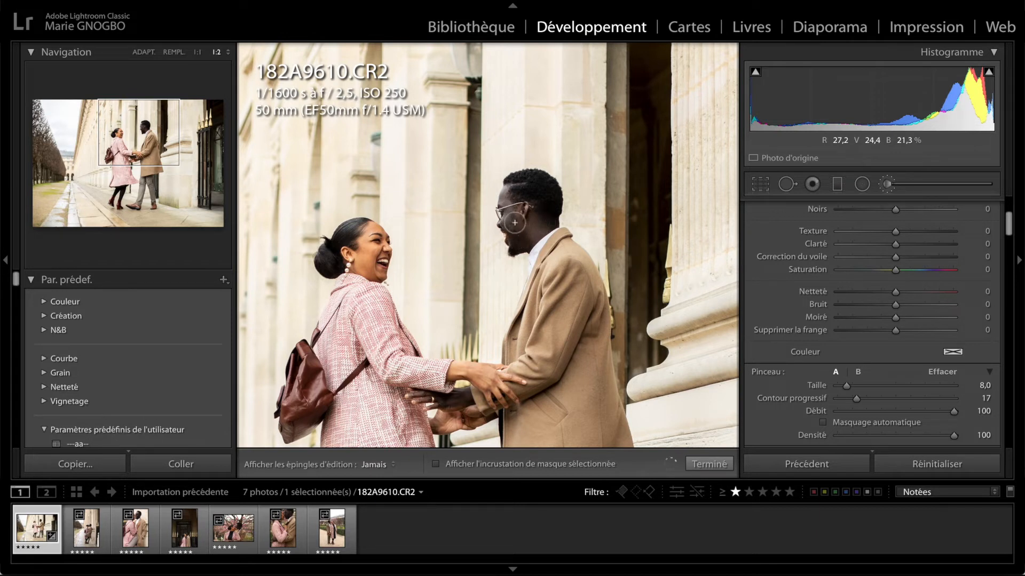
key("h")
left_click(721, 468)
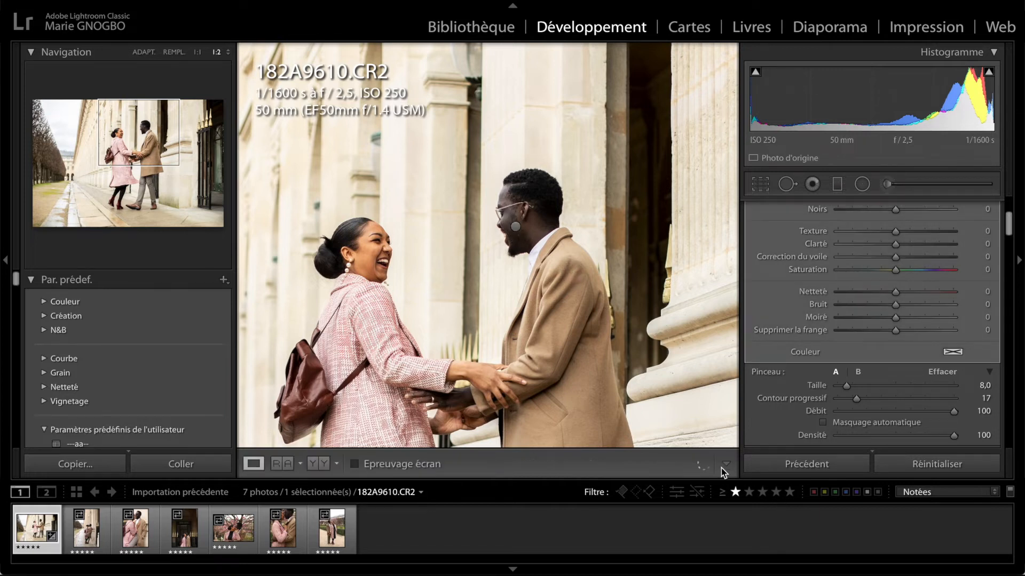
left_click(539, 289)
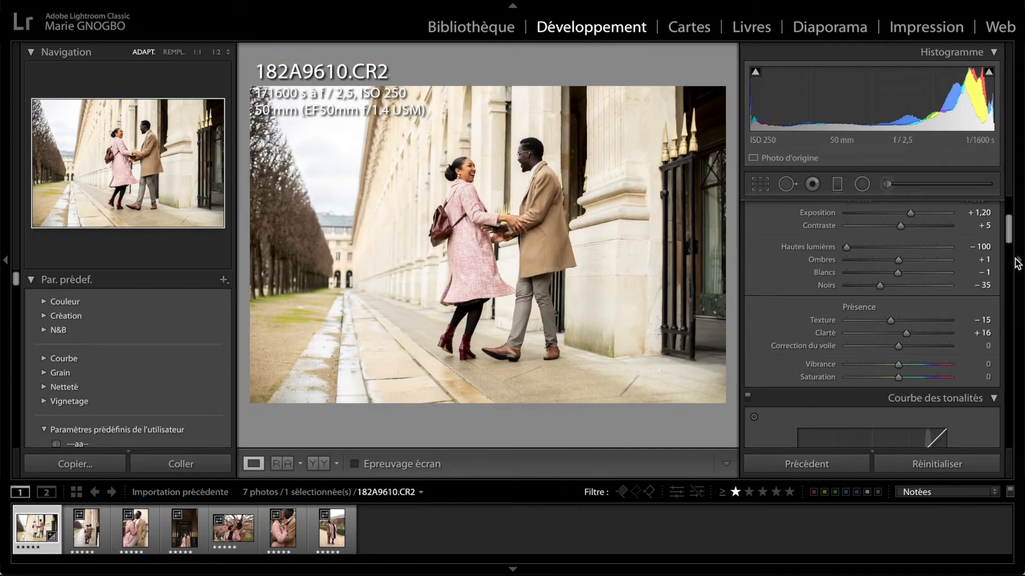
Step: In the TSL/Couleur settings, try the yellows' Saturation and Teinte at −100, and settle on Saturation −58 and Teinte +9
scroll(940, 305, "down", 12)
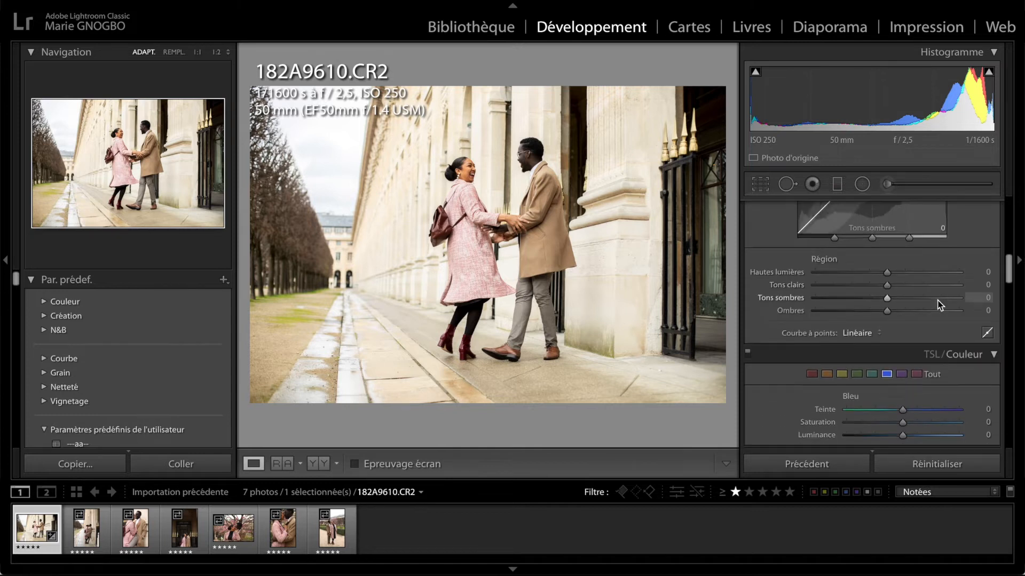
scroll(940, 305, "down", 1)
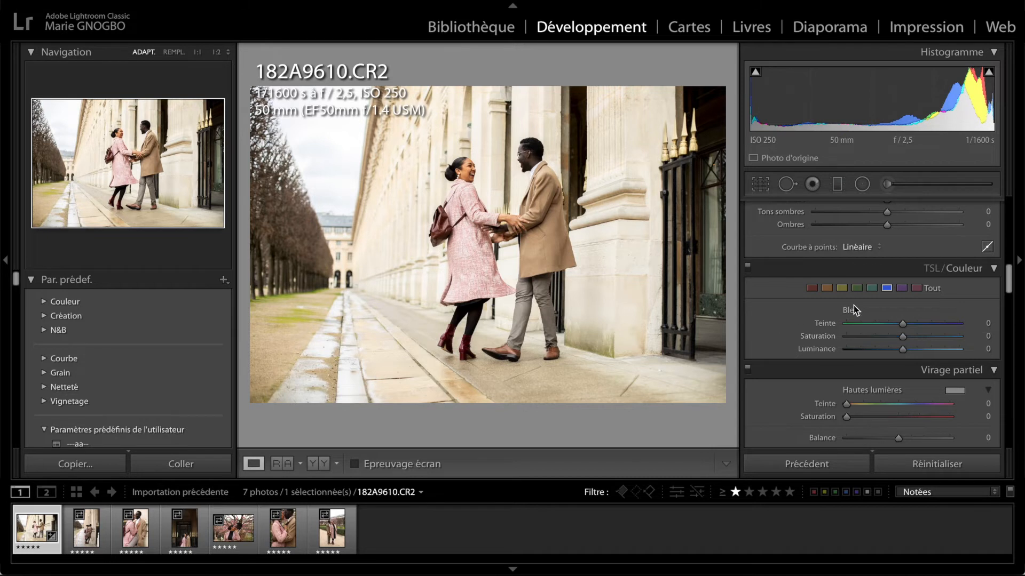
scroll(853, 305, "up", 5)
scroll(853, 306, "down", 6)
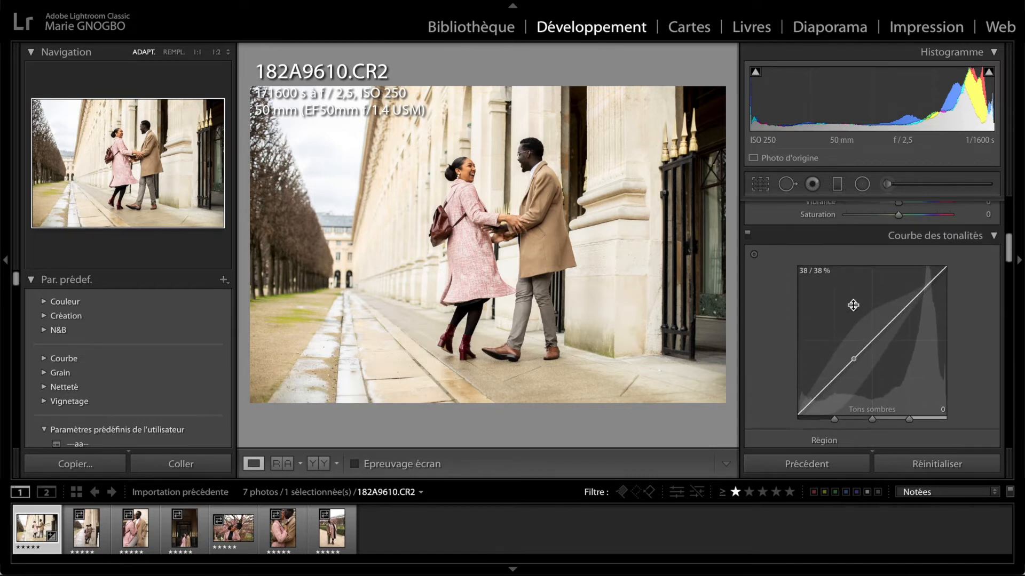
scroll(853, 305, "down", 3)
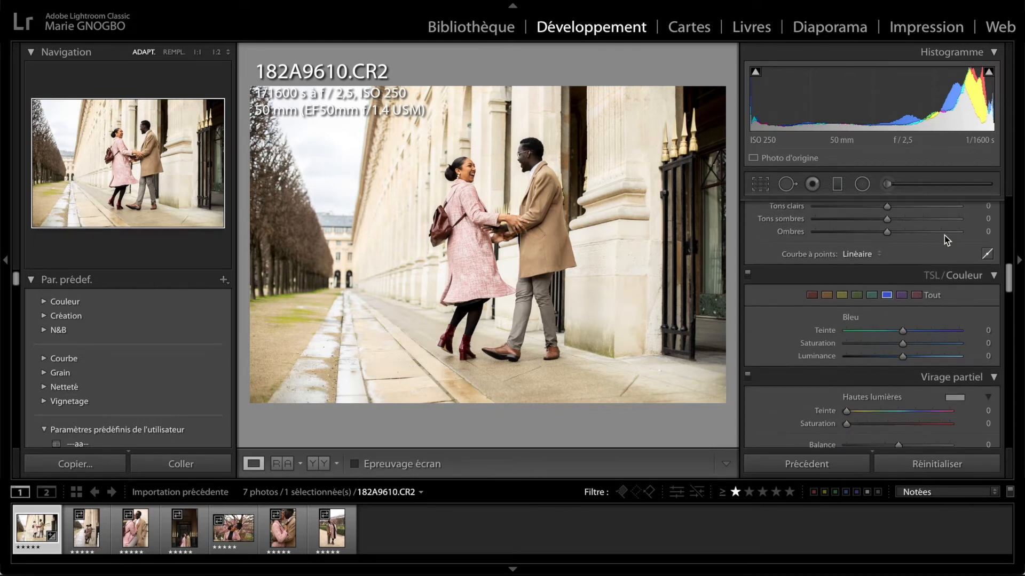
left_click(842, 298)
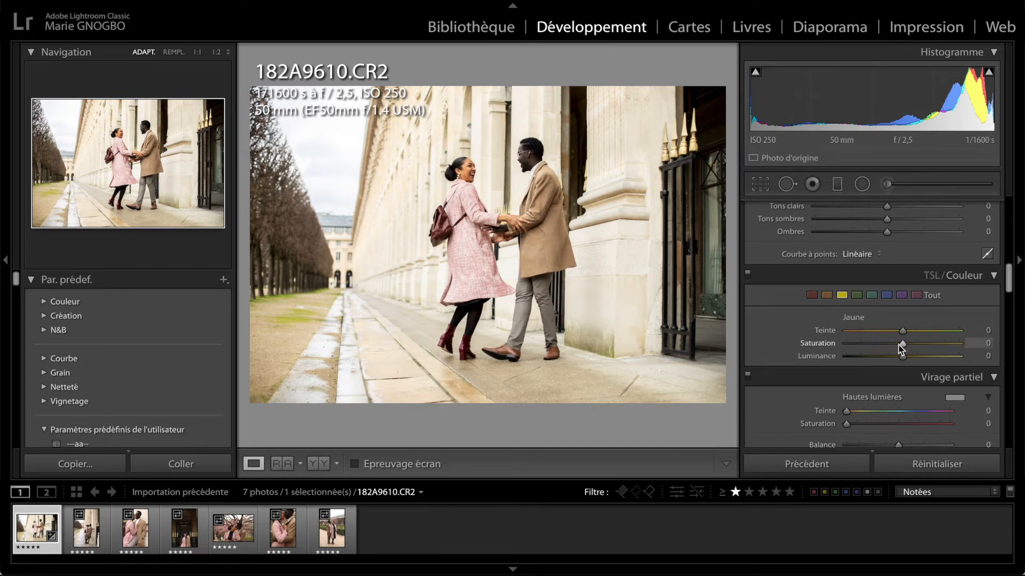
left_click_drag(898, 345, 750, 354)
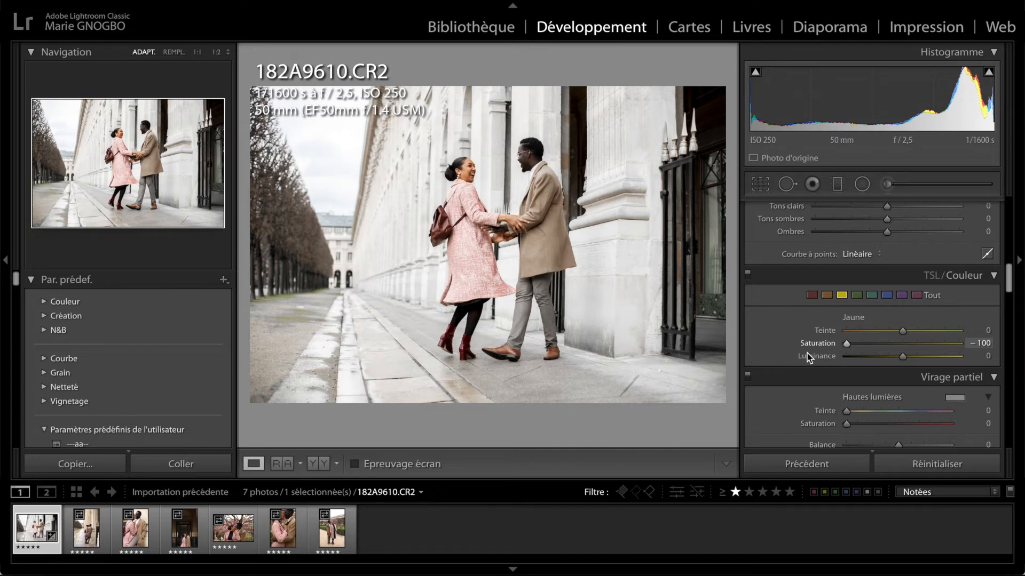
left_click_drag(841, 348, 865, 350)
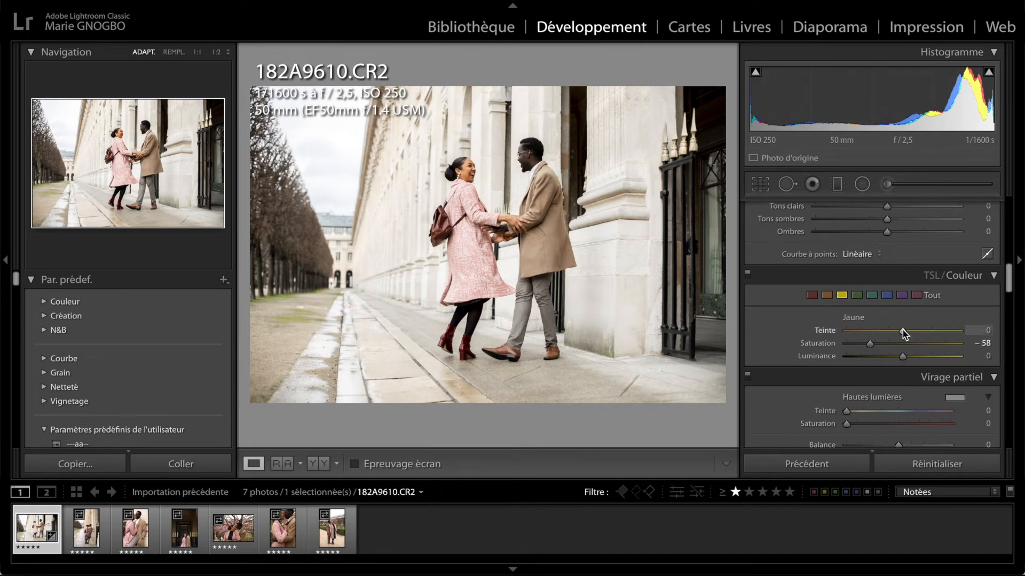
left_click_drag(903, 333, 792, 338)
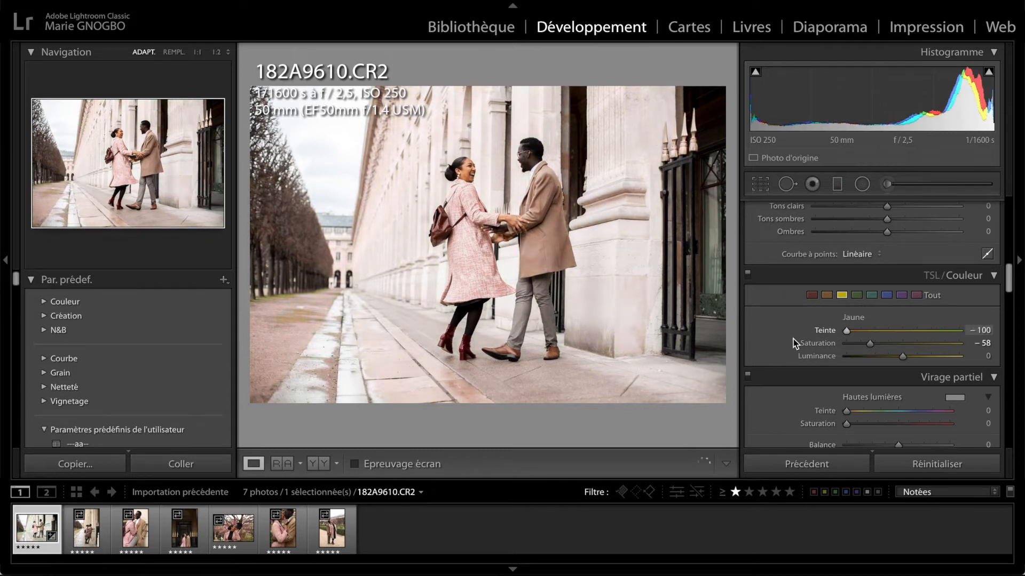
left_click_drag(864, 339, 907, 342)
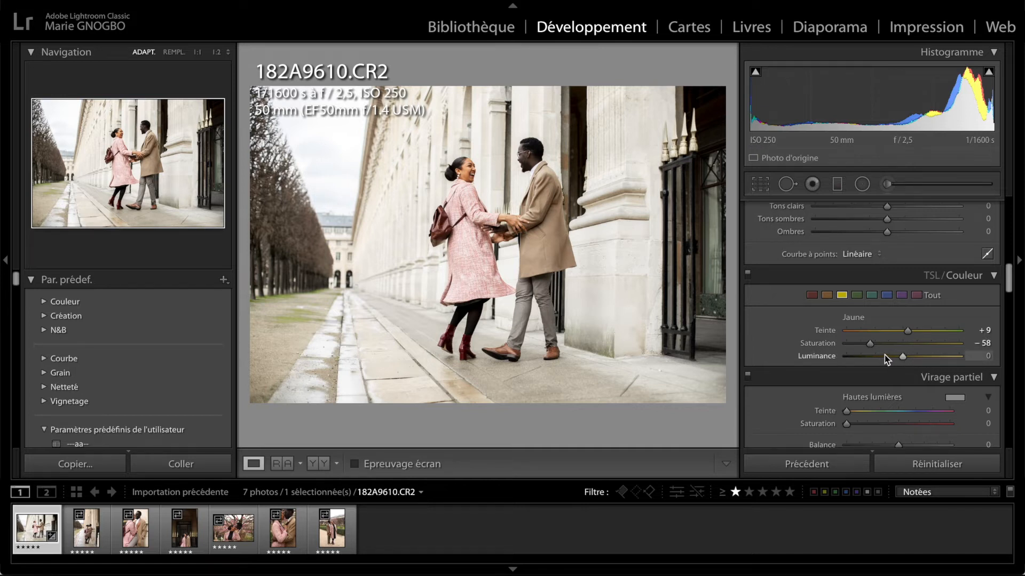
left_click(809, 295)
left_click(829, 296)
left_click(840, 296)
left_click(885, 297)
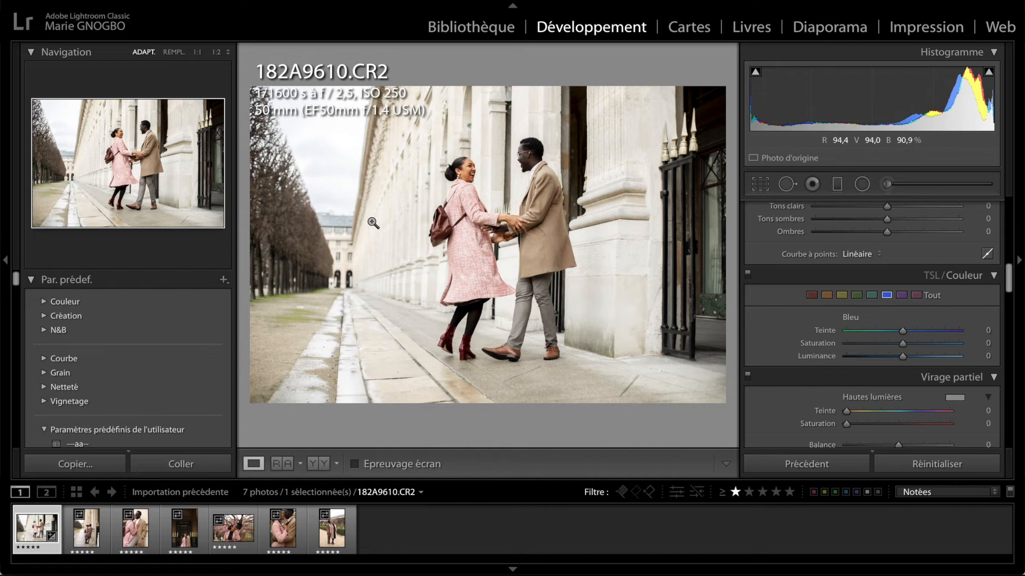
Step: Set the reds' Saturation to −100 and check the woman's face, coat and backpack up close
left_click(810, 297)
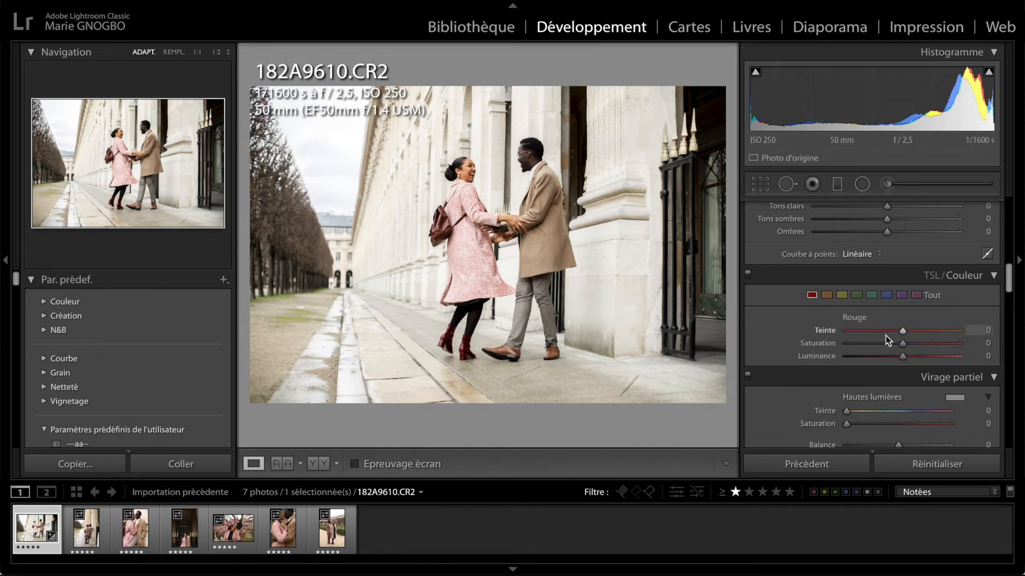
left_click_drag(901, 346, 746, 339)
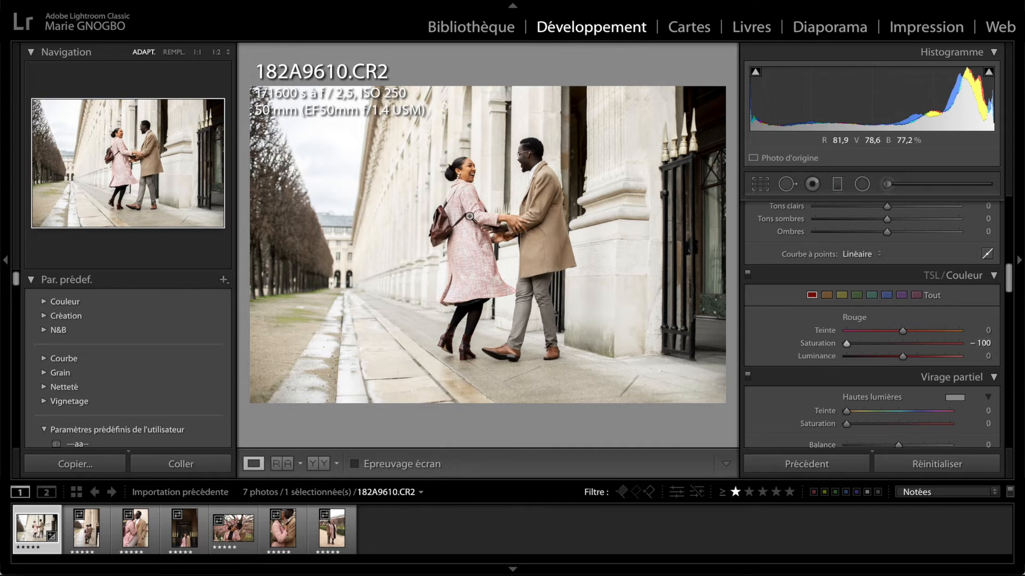
left_click(470, 218)
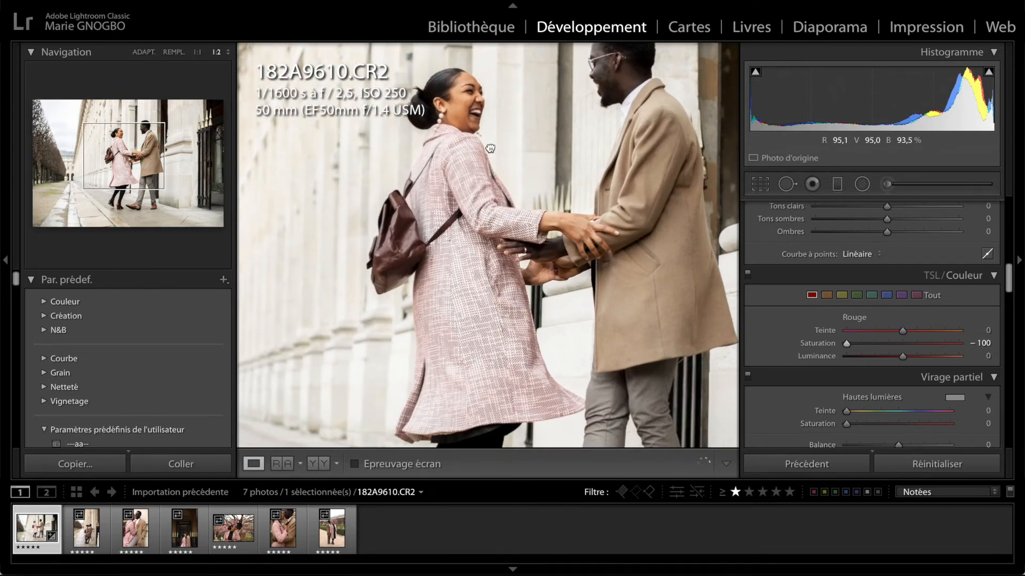
left_click_drag(490, 150, 483, 208)
left_click(480, 189)
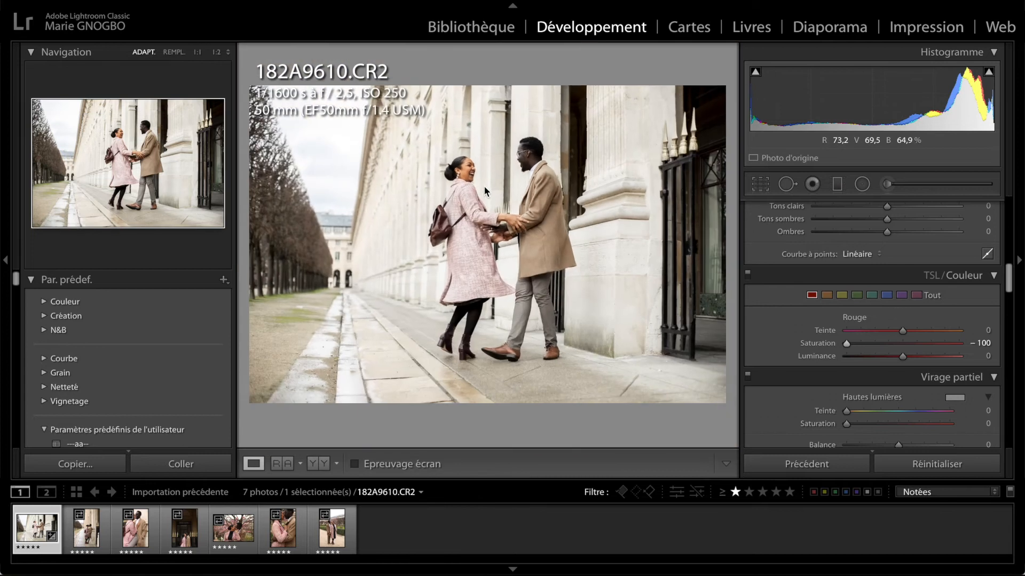
Step: In the TSL/Couleur settings, set the reds' Saturation to +1 and the yellows' Saturation to −45, and review the oranges' settings
left_click_drag(846, 343, 903, 343)
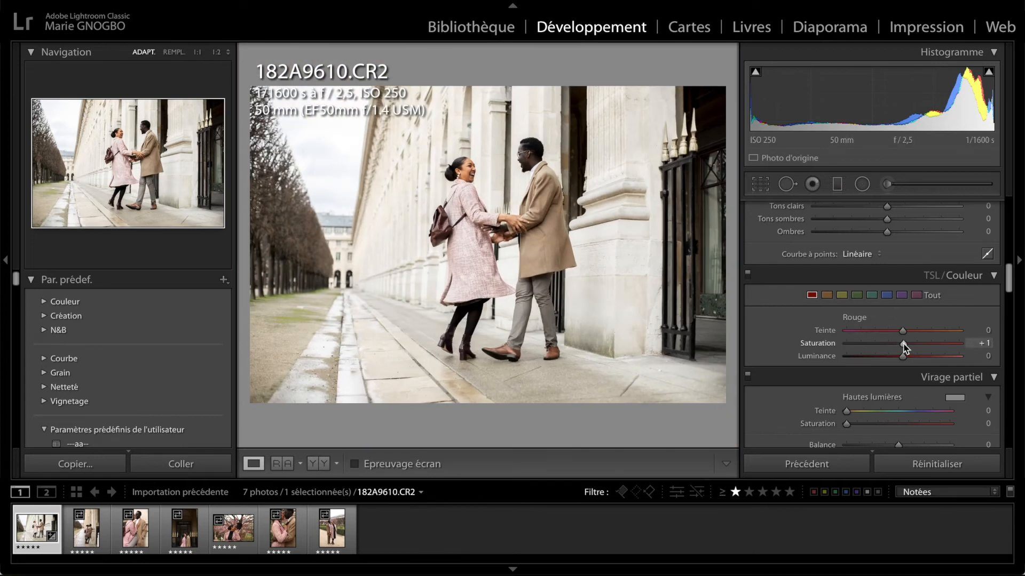
left_click(826, 296)
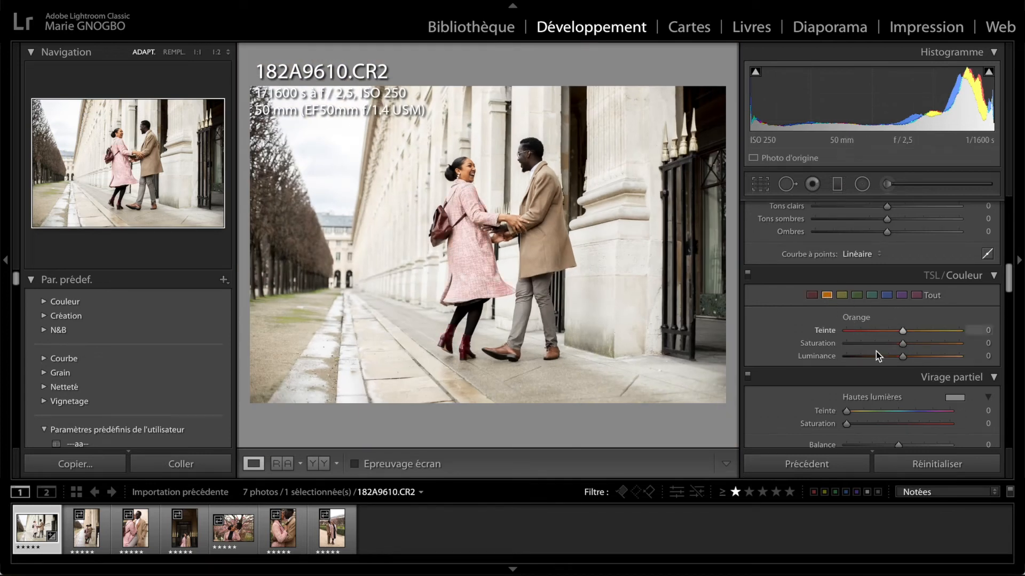
mouse_move(900, 347)
left_mouse_down()
mouse_move(760, 364)
mouse_move(901, 359)
left_mouse_up()
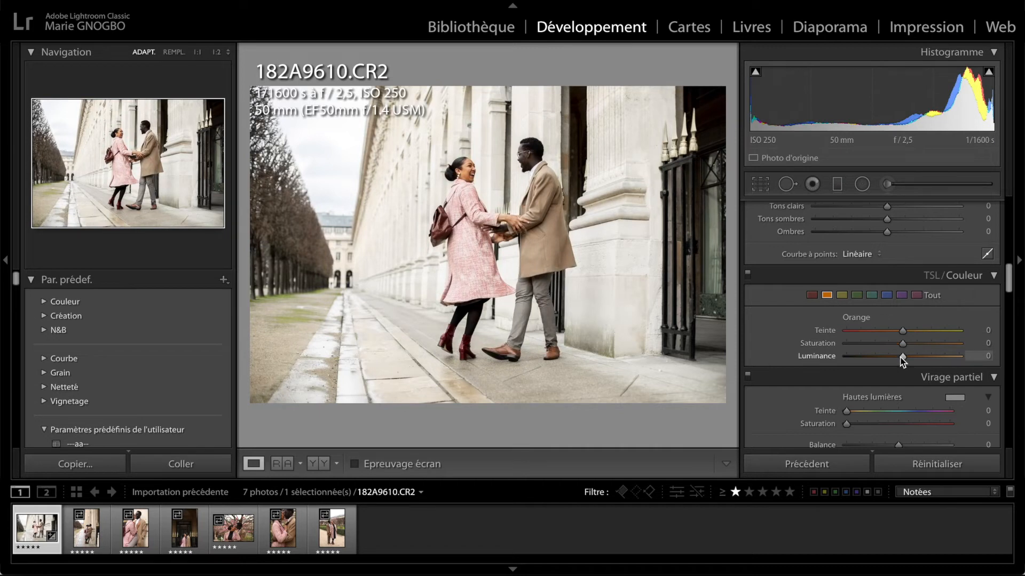
left_click(841, 295)
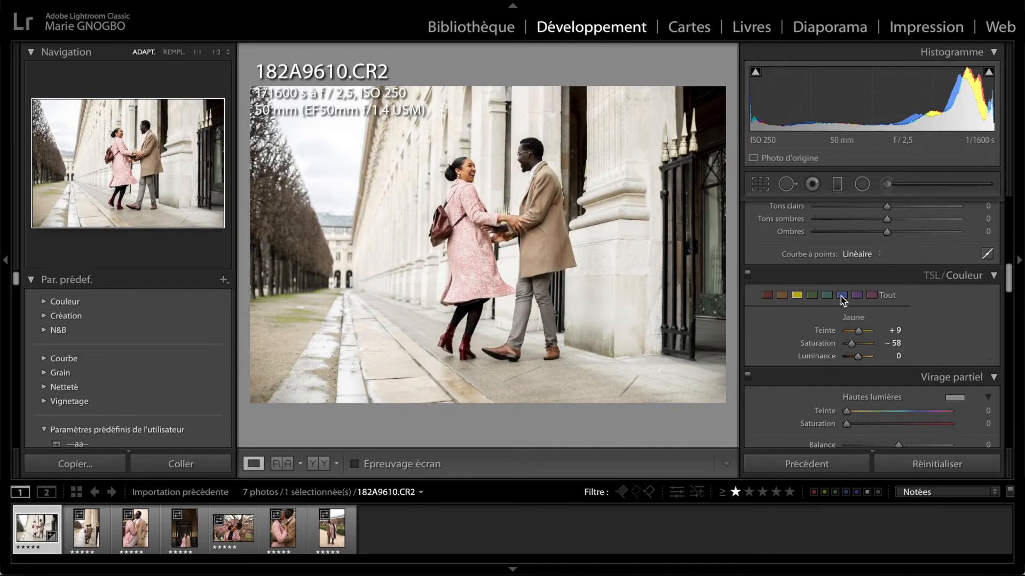
left_click_drag(879, 349, 880, 350)
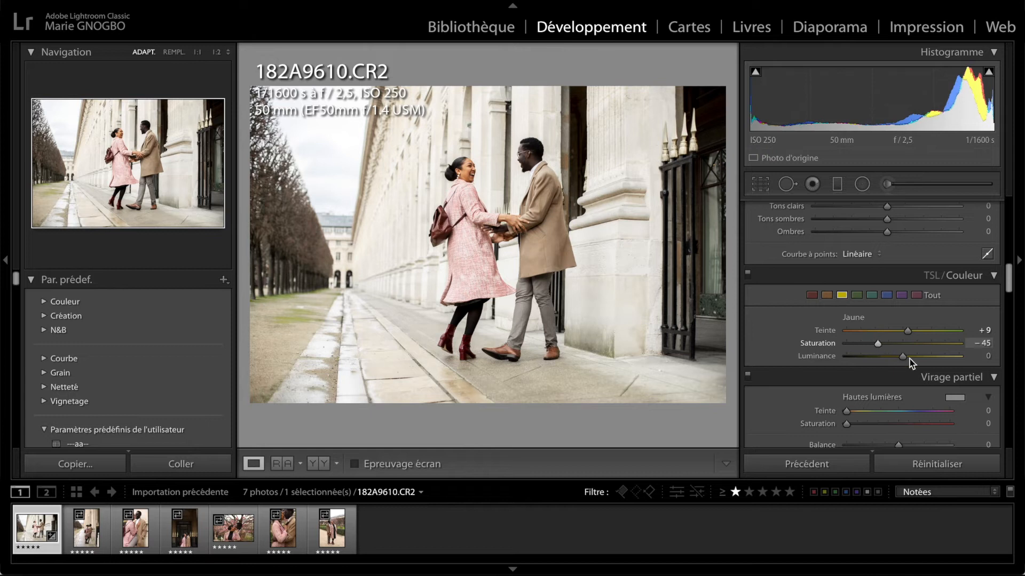
left_click(812, 295)
left_click(827, 295)
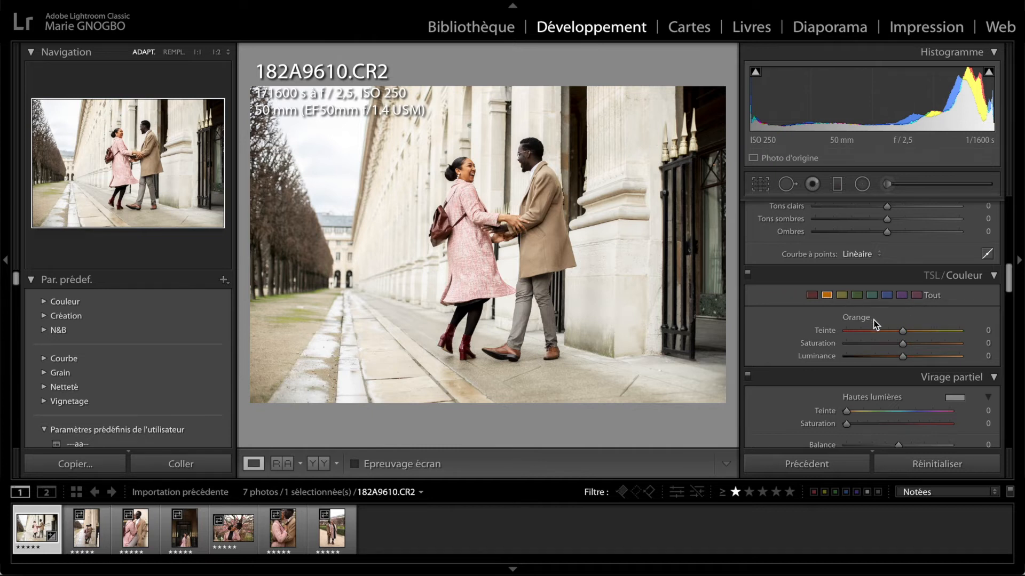
Step: In the basic adjustments, cool the Température to 4 966 and raise the Ombres to +20
scroll(883, 283, "up", 1)
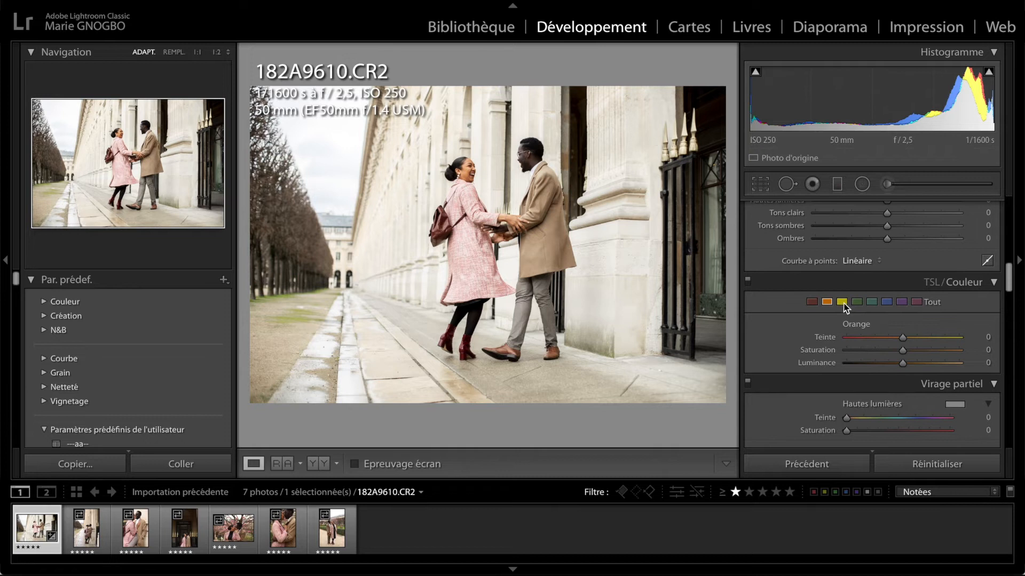
scroll(844, 312, "up", 10)
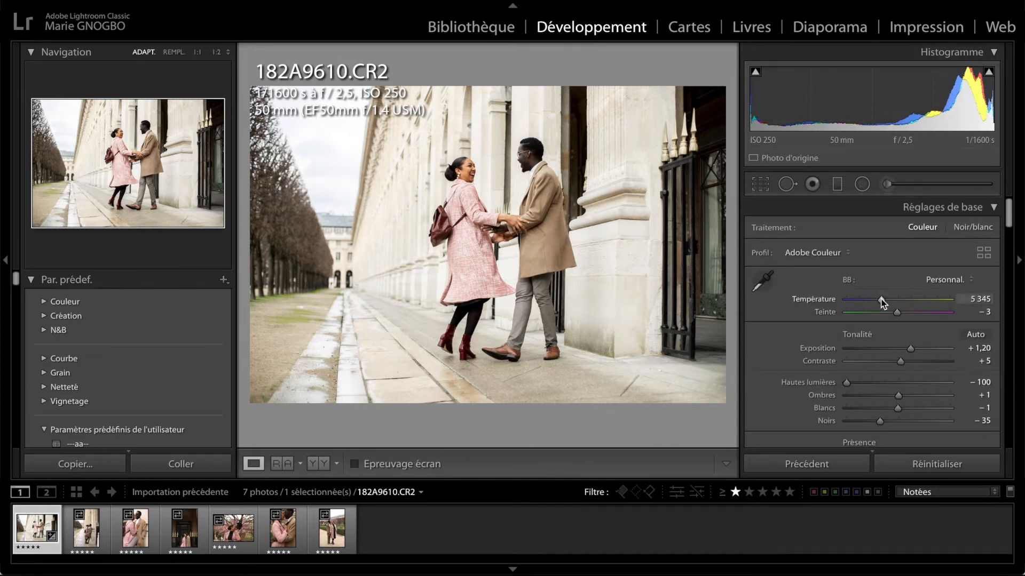
left_click_drag(881, 302, 877, 302)
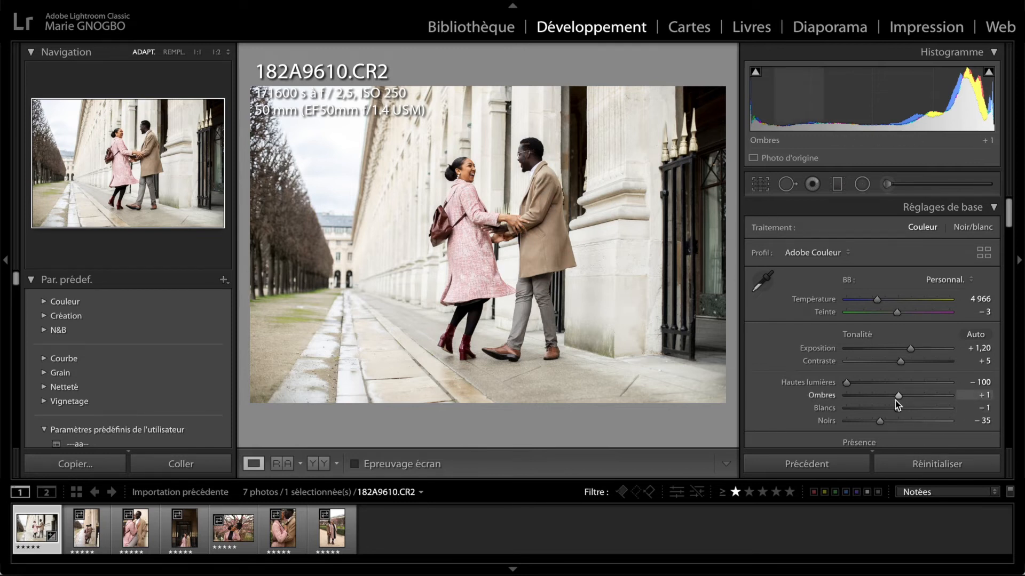
left_click_drag(901, 398, 911, 398)
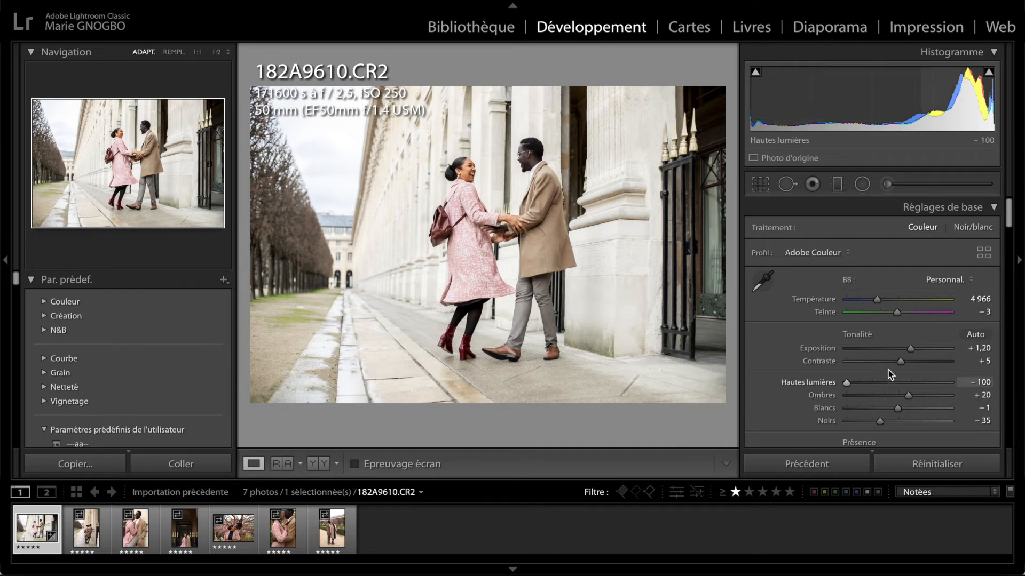
Step: Try strong Exposition, Contraste and Blancs variations on the photo, ending with Exposition +0,70, Contraste +2 and Blancs +66
left_click(873, 350)
left_click(942, 364)
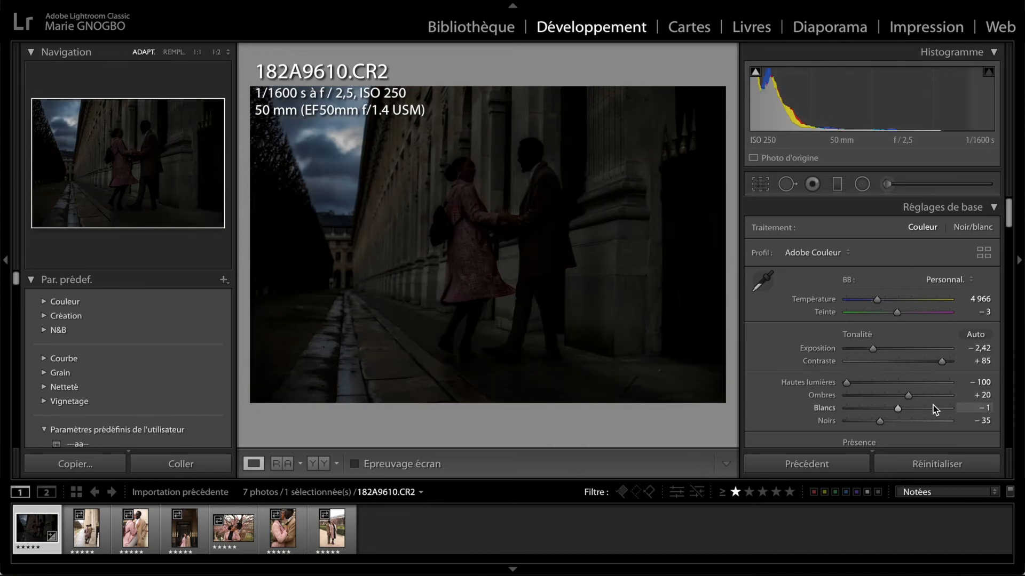
left_click(932, 408)
left_click(889, 348)
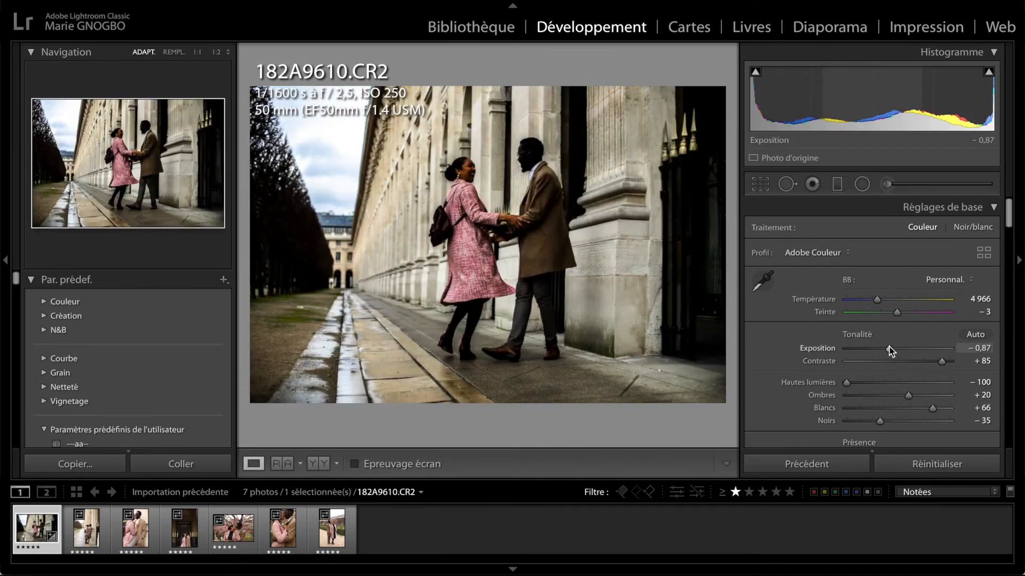
left_click_drag(892, 348, 918, 344)
left_click(899, 363)
left_click(899, 348)
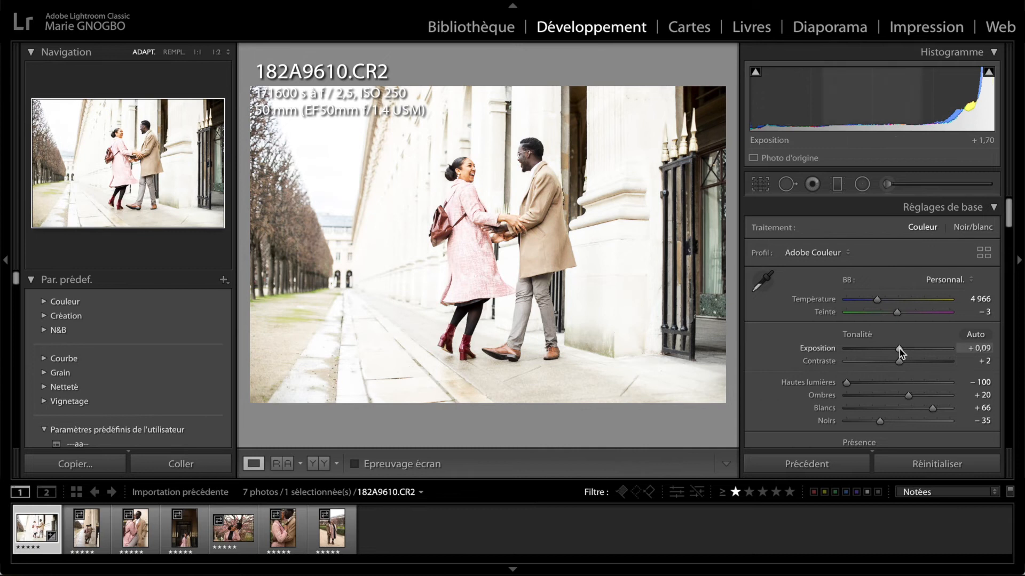
left_click_drag(899, 348, 906, 347)
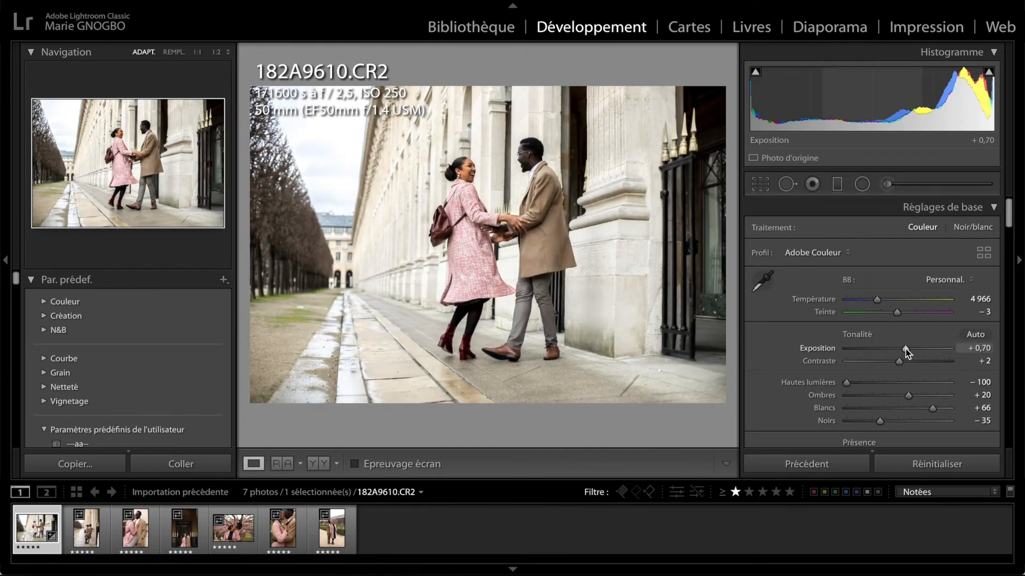
Step: Undo all the trial changes to Exposition, Contraste and Blancs
key("ctrl+z")
key("ctrl+z")
key("ctrl+z")
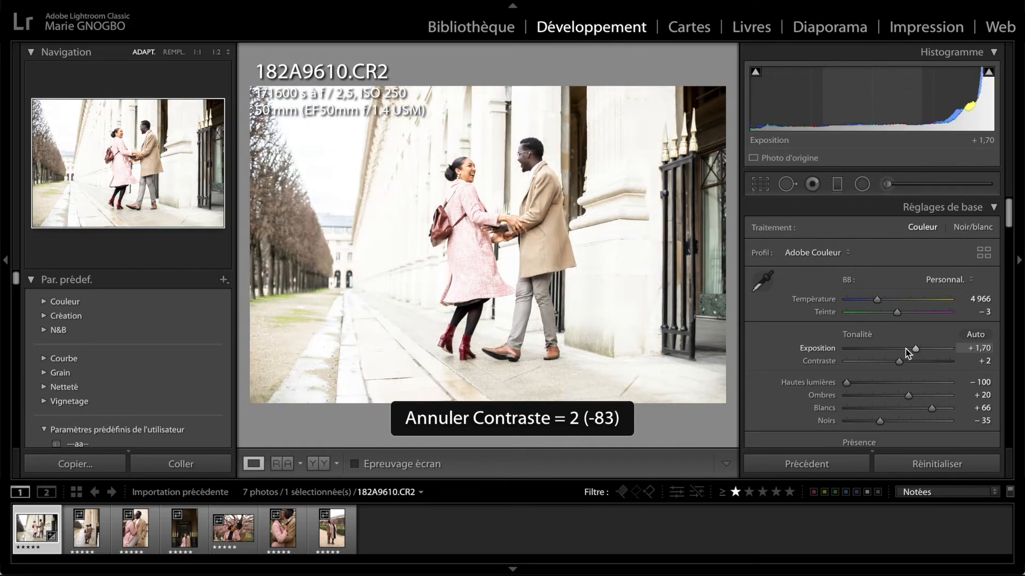
key("ctrl+z")
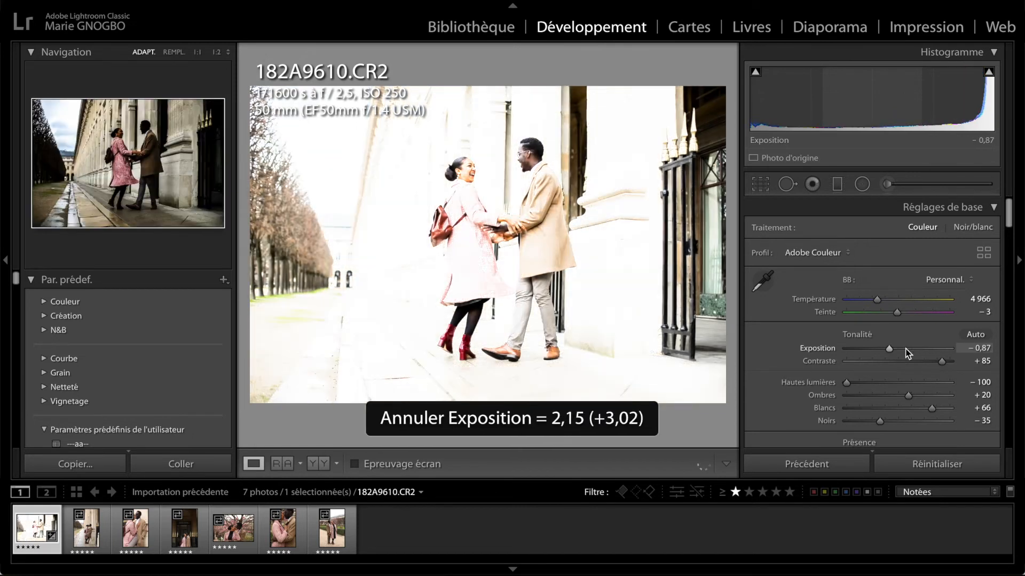
key("ctrl+z")
key("ctrl+z")
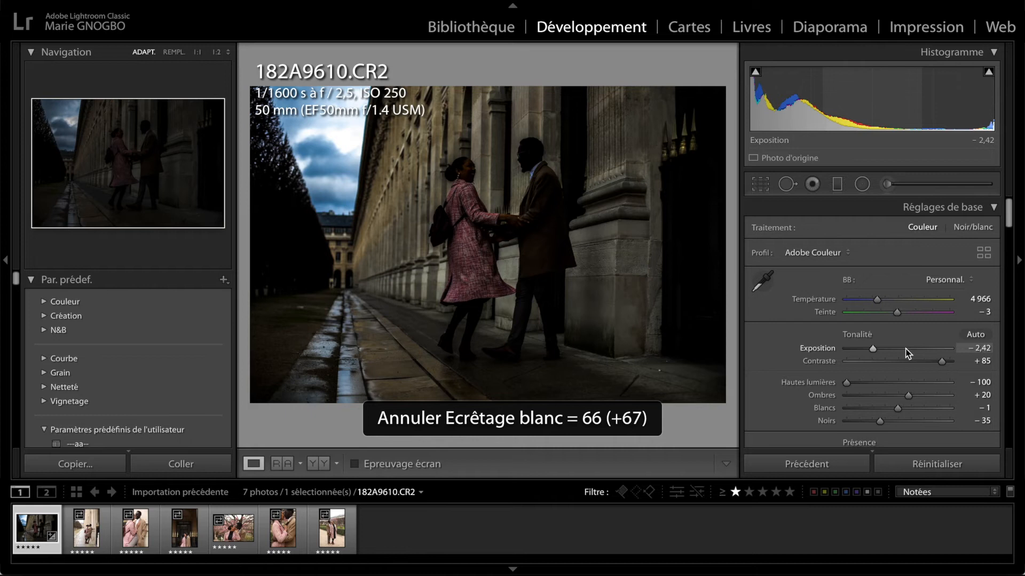
key("ctrl+z")
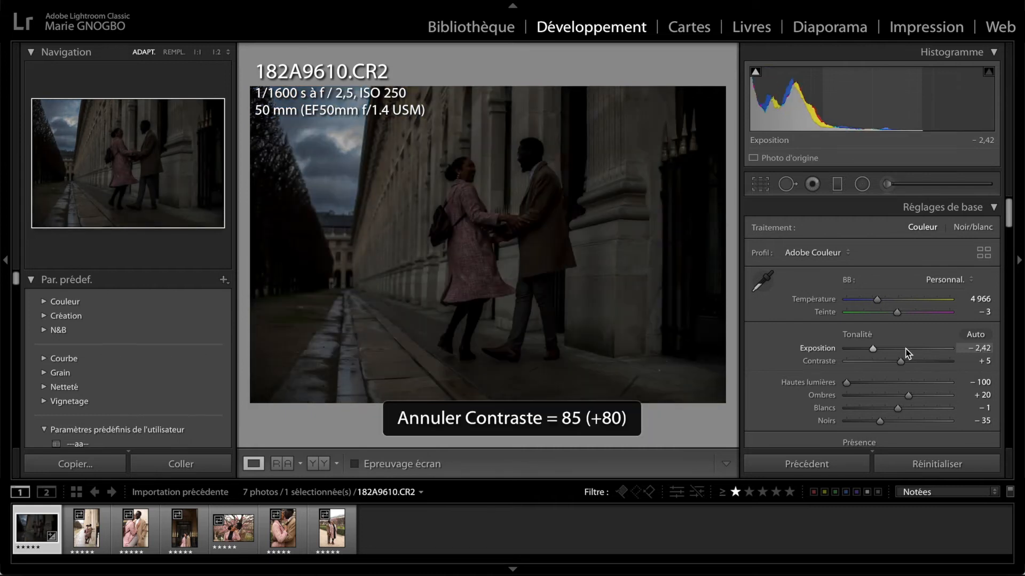
key("ctrl+z")
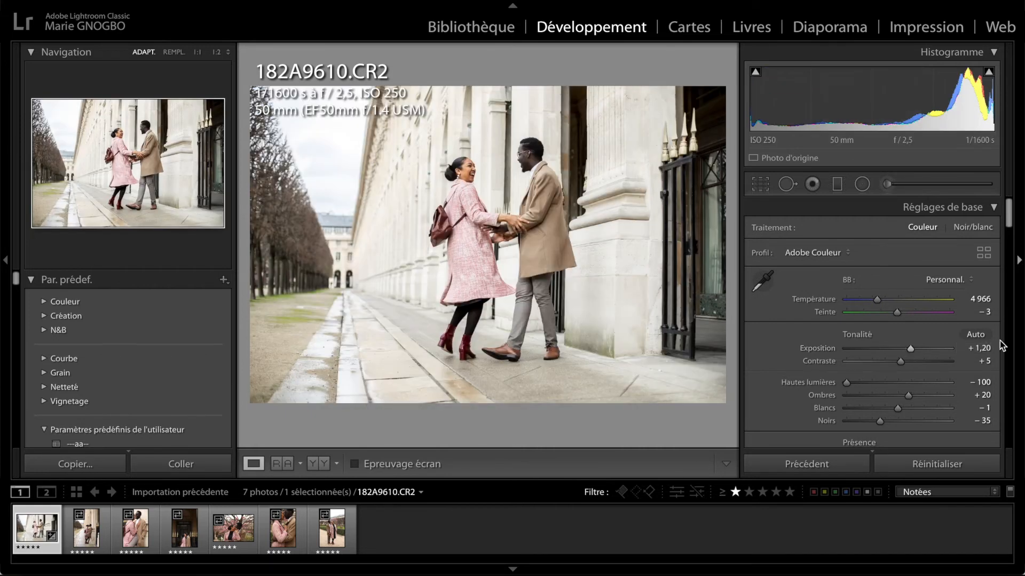
Step: In the Etalonnage settings, try stronger blue and red primary Saturation, and settle on Vert primaire Saturation −1 and Rouge primaire Saturation +2
scroll(875, 334, "down", 3)
scroll(876, 334, "down", 9)
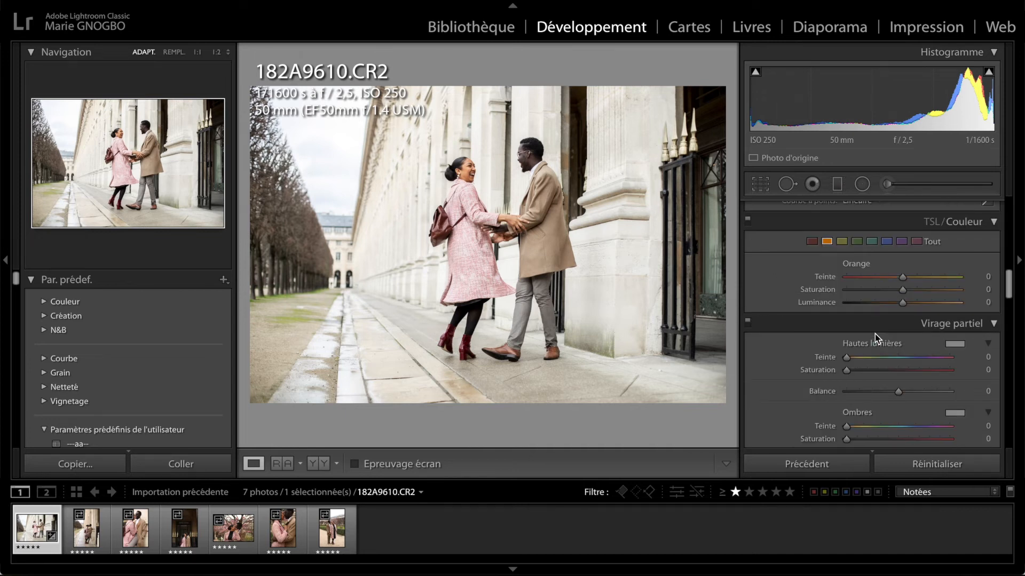
scroll(875, 334, "down", 15)
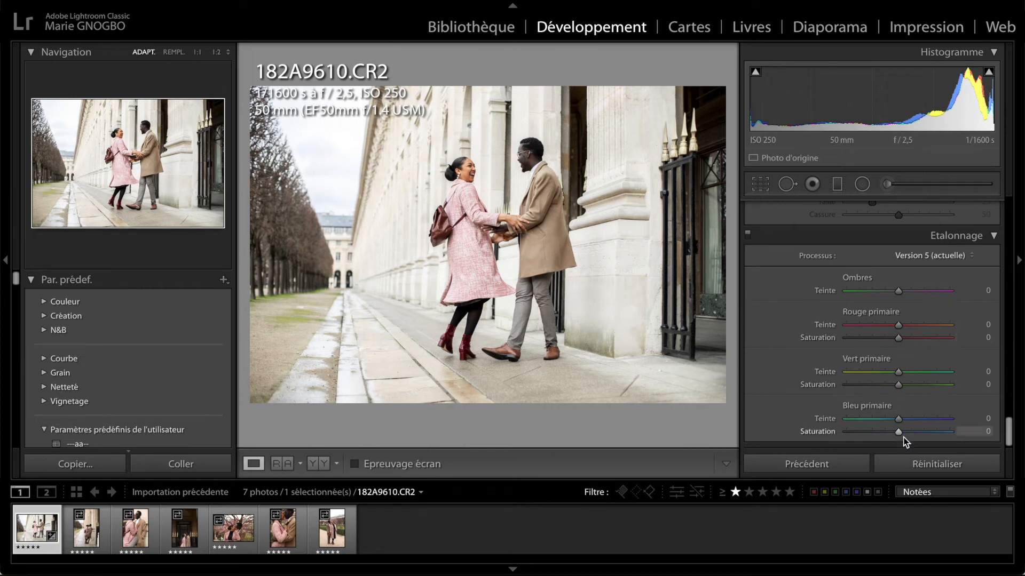
left_click_drag(904, 441, 934, 442)
left_click_drag(935, 442, 901, 436)
mouse_move(900, 386)
left_mouse_down()
mouse_move(947, 389)
mouse_move(898, 391)
left_mouse_up()
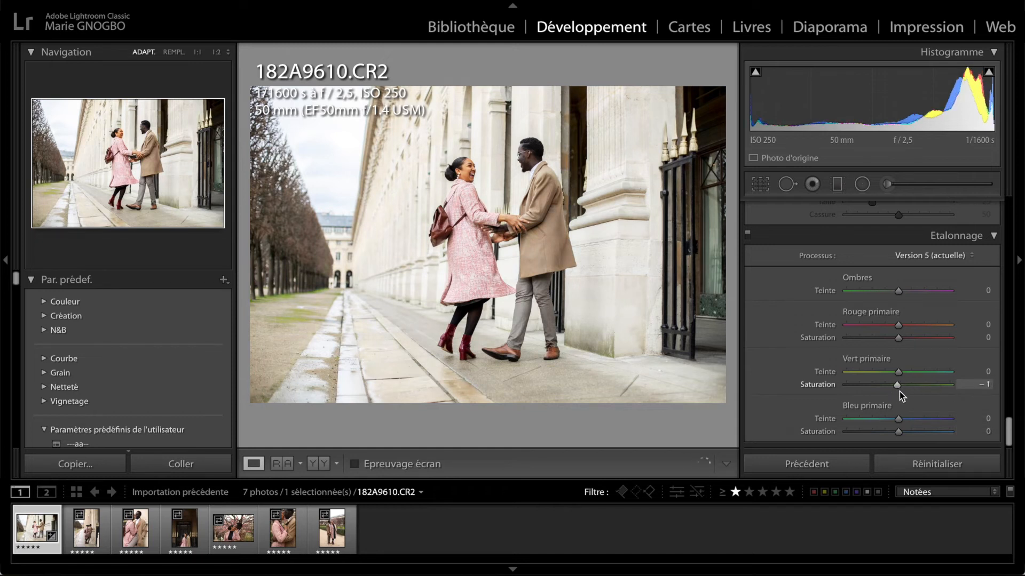
left_click_drag(900, 341, 933, 341)
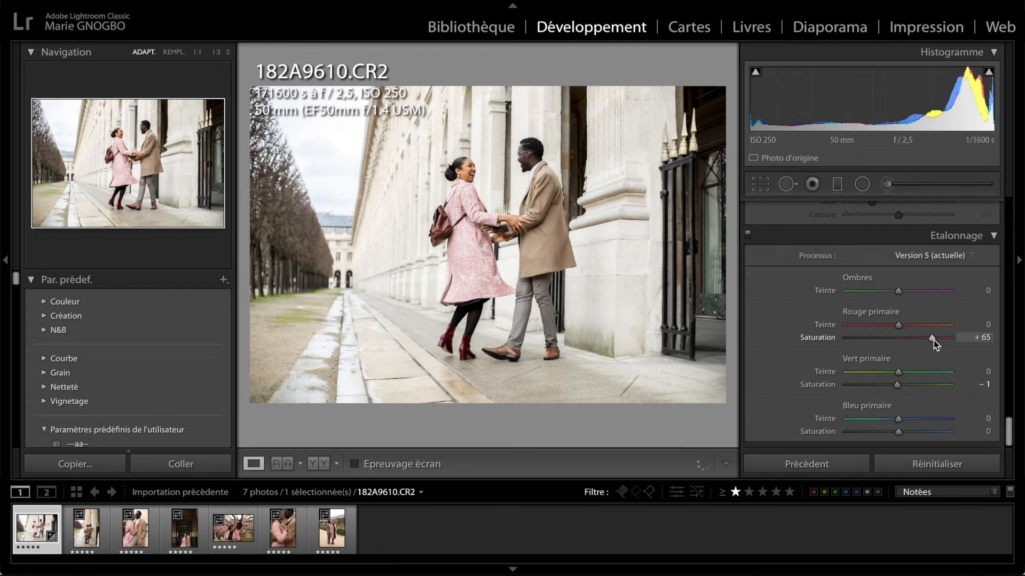
left_click_drag(933, 341, 901, 340)
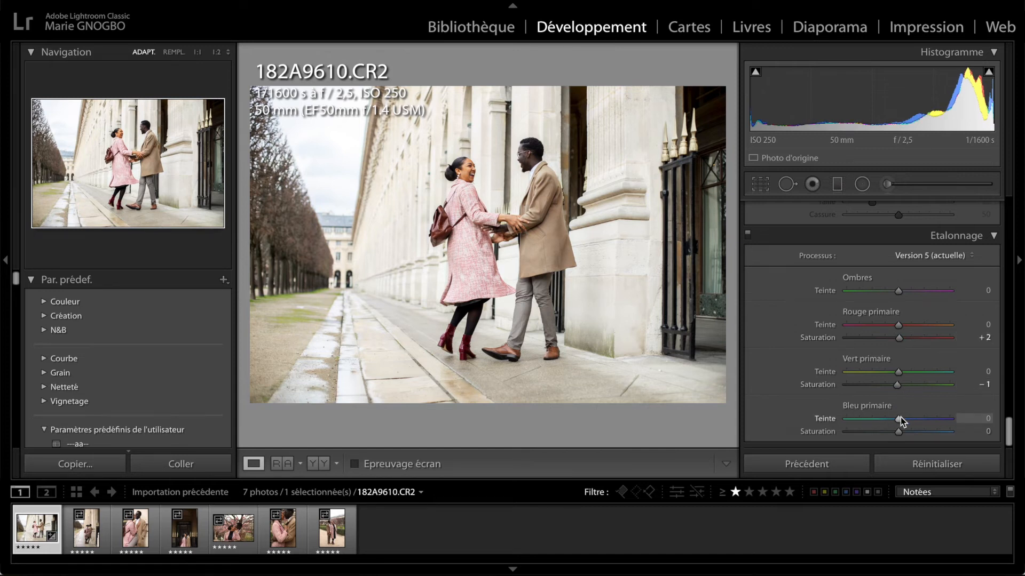
Step: Try the Bleu primaire Teinte at +67 and −15, check the couple up close, and settle on +13
left_click_drag(901, 417, 933, 424)
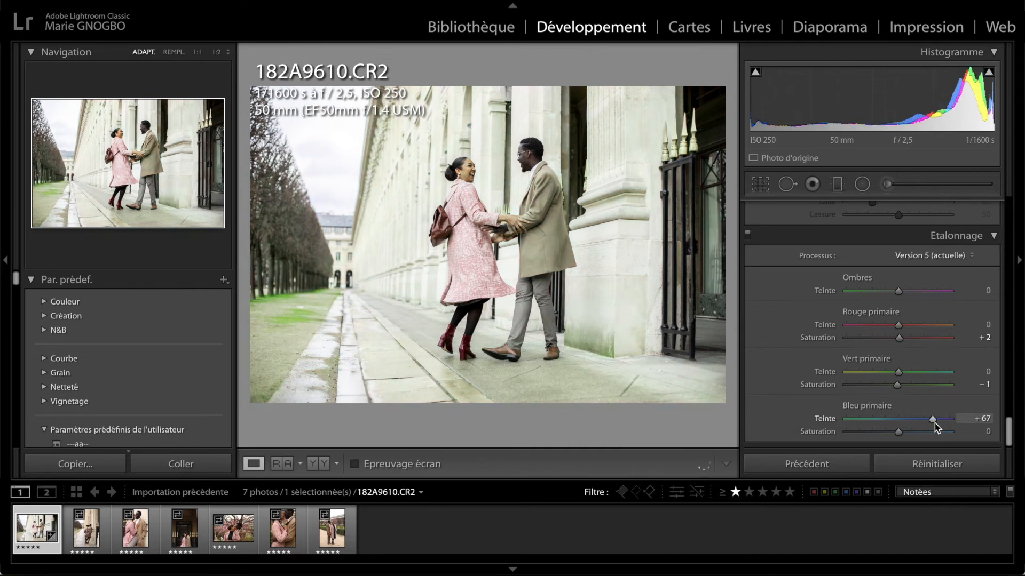
left_click_drag(934, 424, 894, 424)
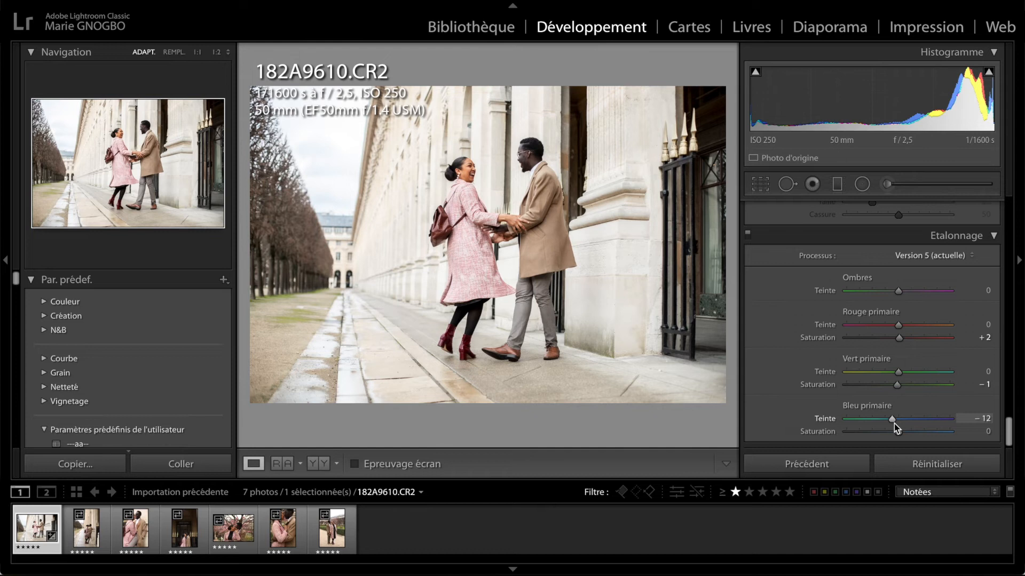
left_click_drag(895, 424, 906, 426)
left_click_drag(906, 424, 907, 423)
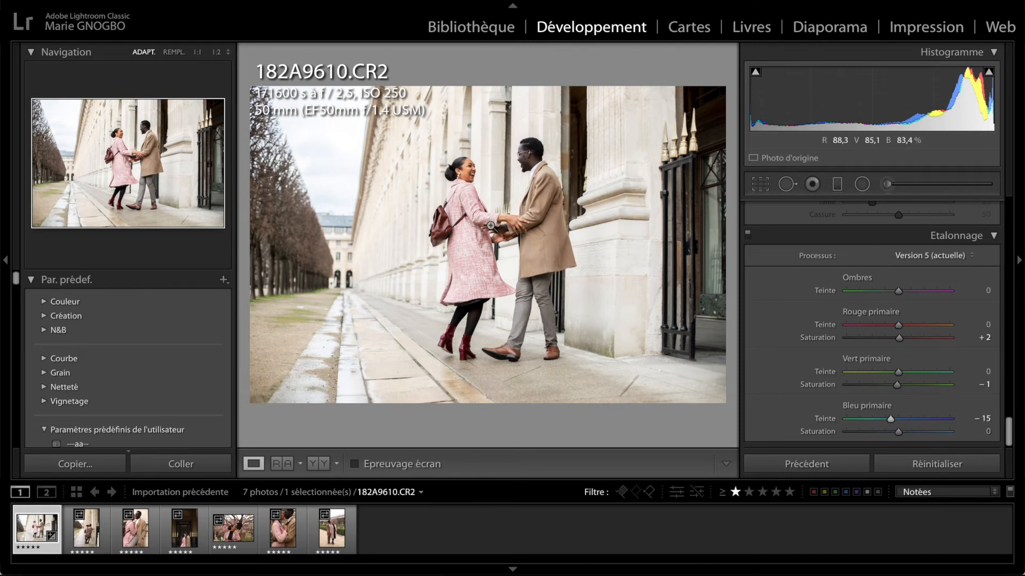
left_click(464, 199)
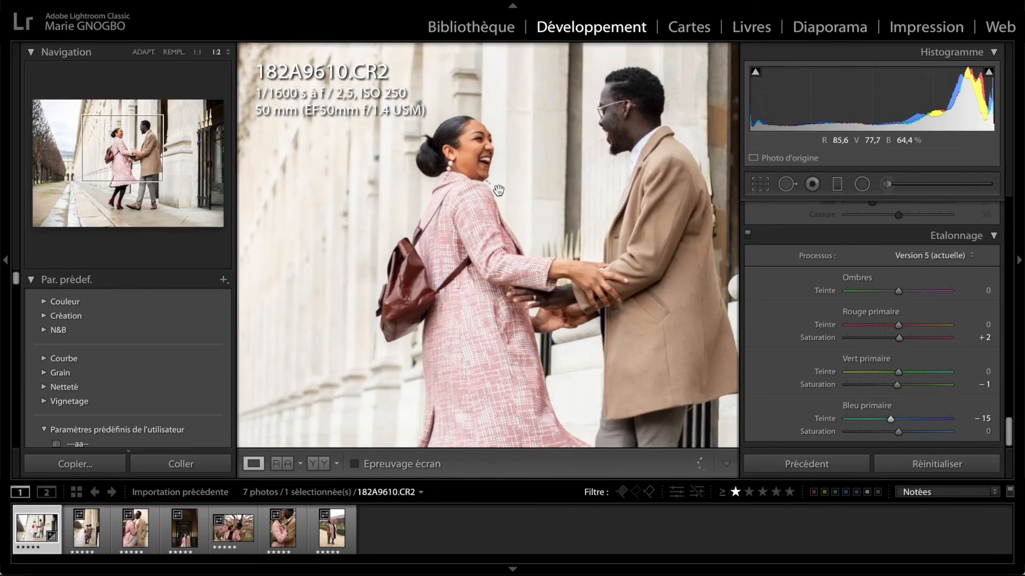
left_click_drag(499, 307, 498, 244)
left_click(570, 289)
left_click_drag(893, 421, 907, 423)
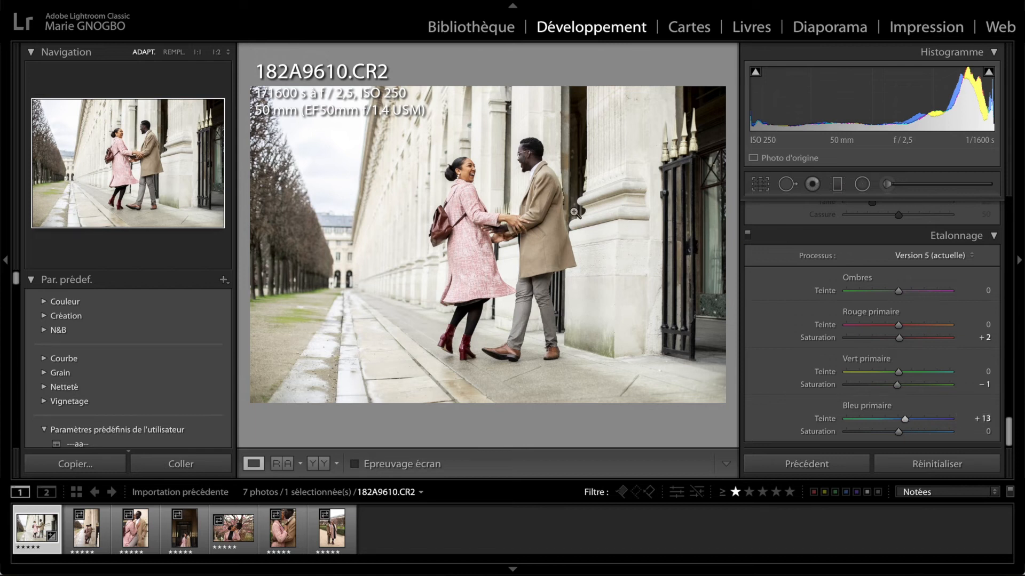
Step: Review the other development settings and set the Bleu primaire Saturation to +19 in Etalonnage
scroll(937, 342, "up", 4)
scroll(937, 339, "up", 10)
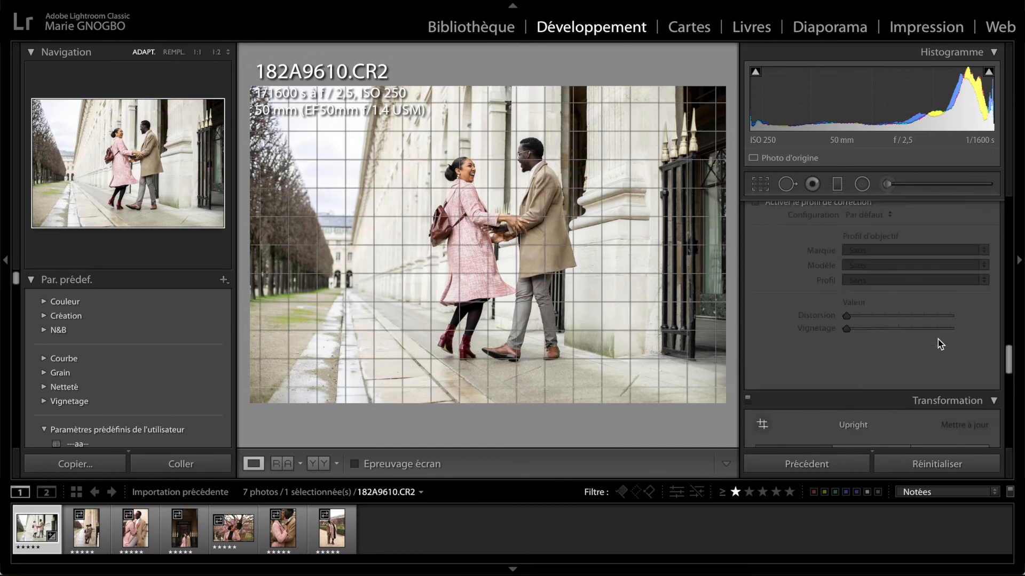
scroll(937, 338, "down", 5)
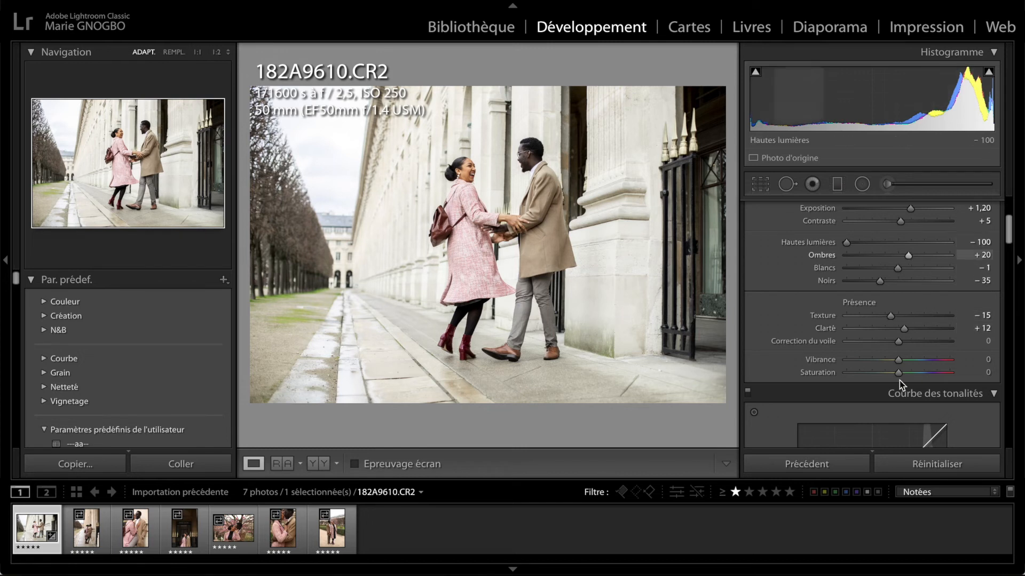
scroll(901, 381, "down", 20)
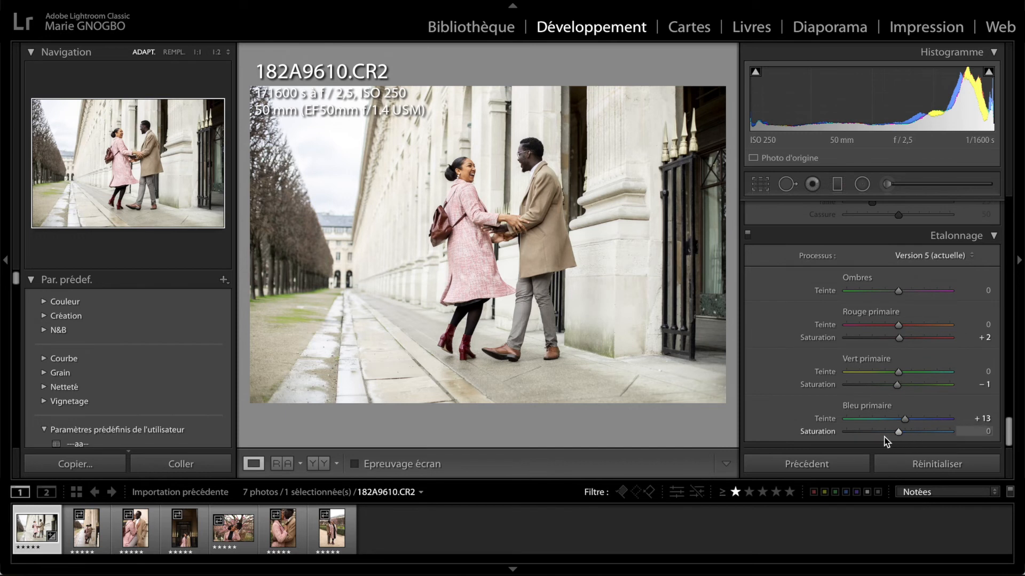
left_click_drag(901, 436, 910, 437)
Step: Compare the before and after versions side by side, zoomed in on the couple's faces and coats
left_click(318, 463)
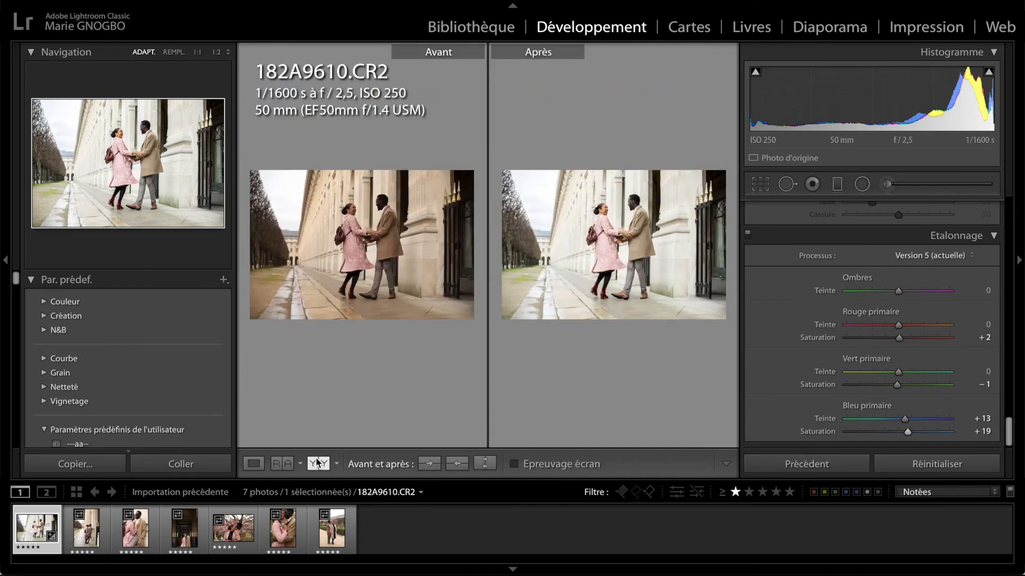
left_click(330, 236)
left_click_drag(330, 237, 210, 254)
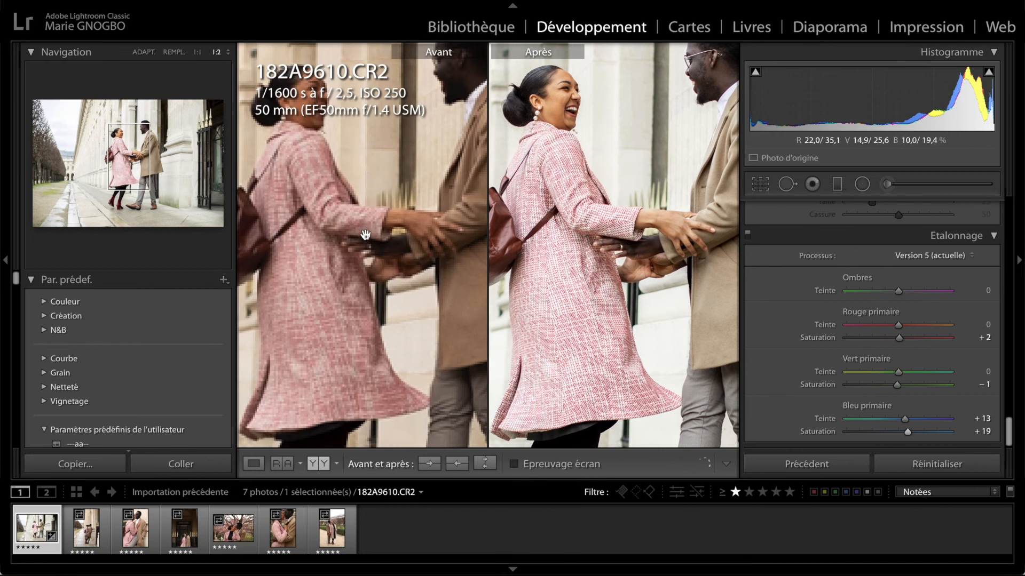
left_click_drag(352, 263, 323, 277)
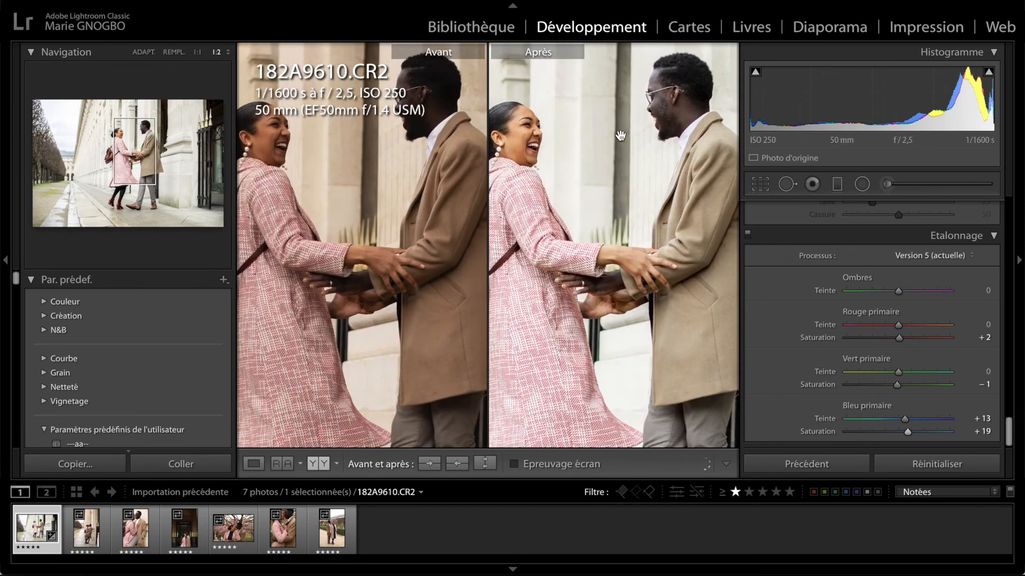
Step: Return to the single-photo view and set the white balance to Température 5 062 and Teinte +9
left_click(389, 230)
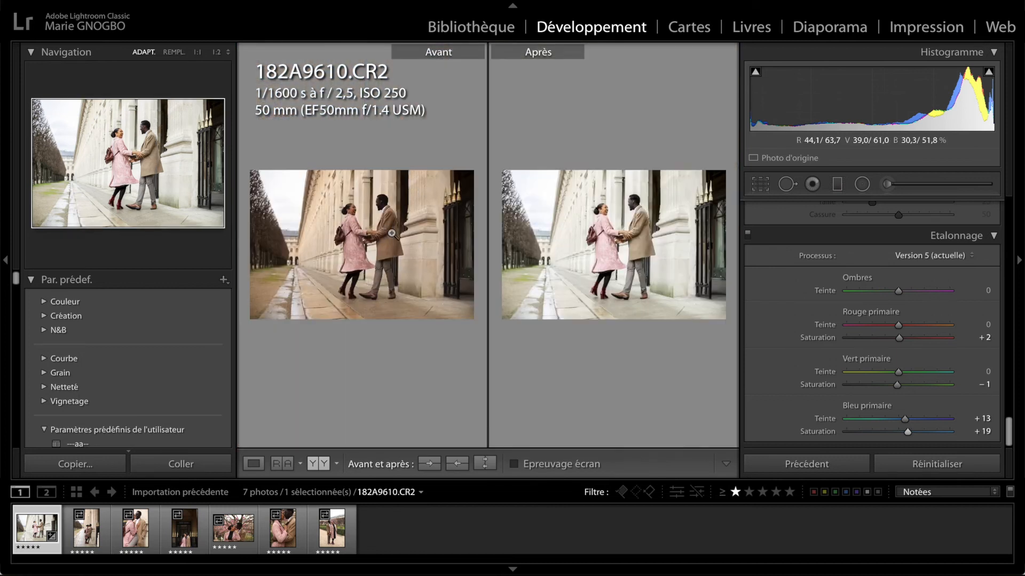
left_click(254, 463)
scroll(856, 336, "up", 15)
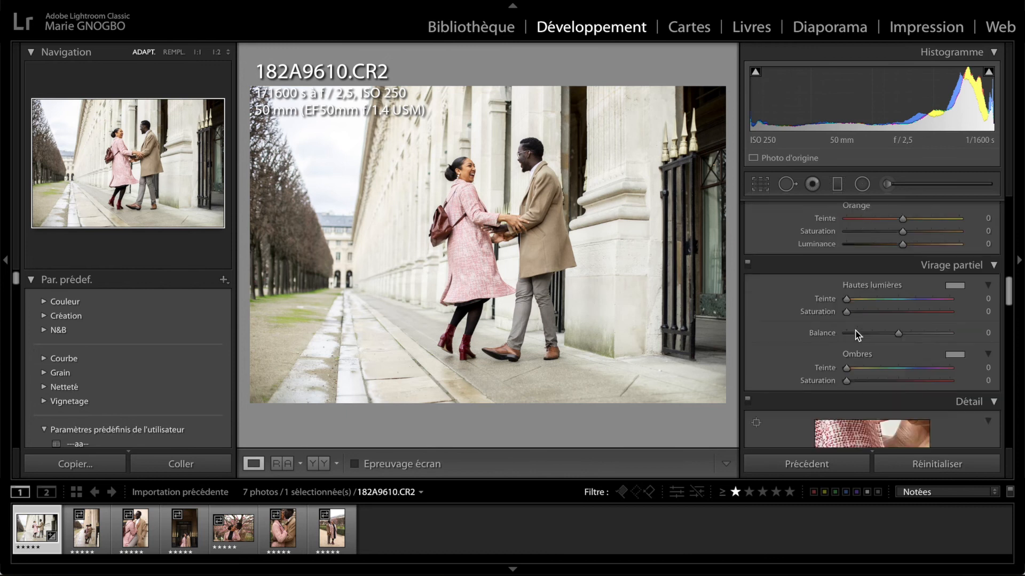
scroll(855, 330, "up", 10)
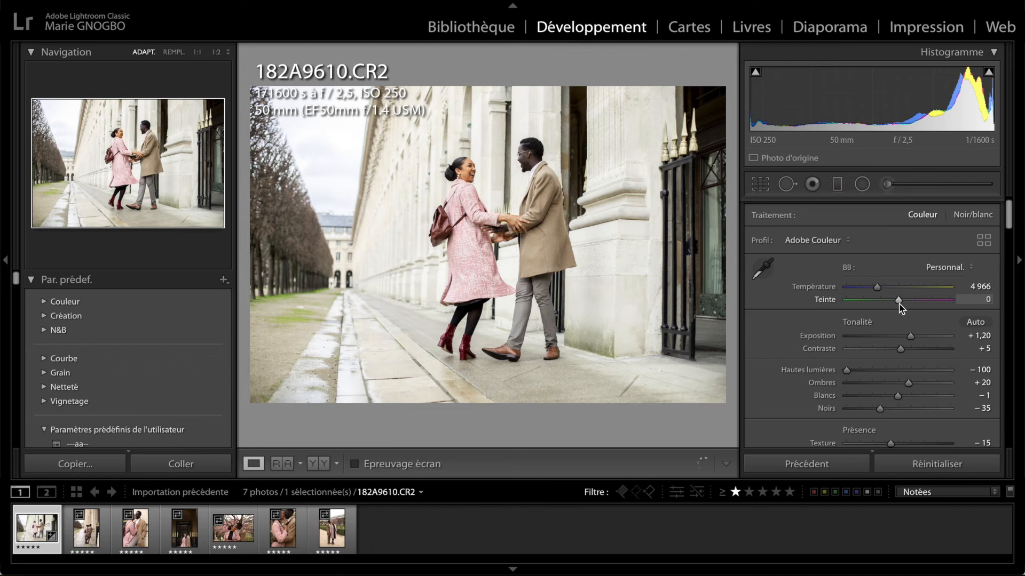
left_click_drag(902, 305, 903, 306)
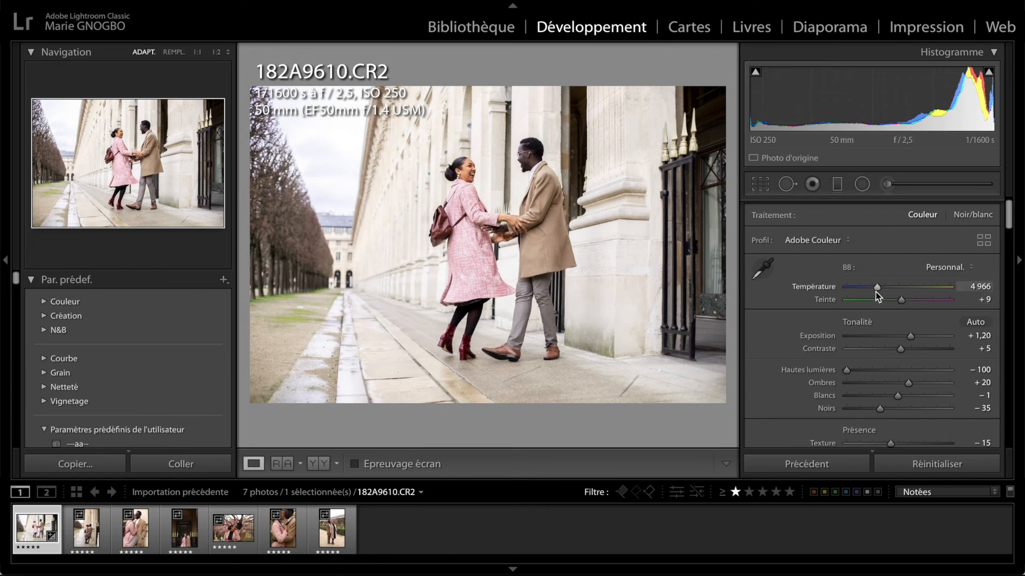
left_click_drag(878, 290, 879, 289)
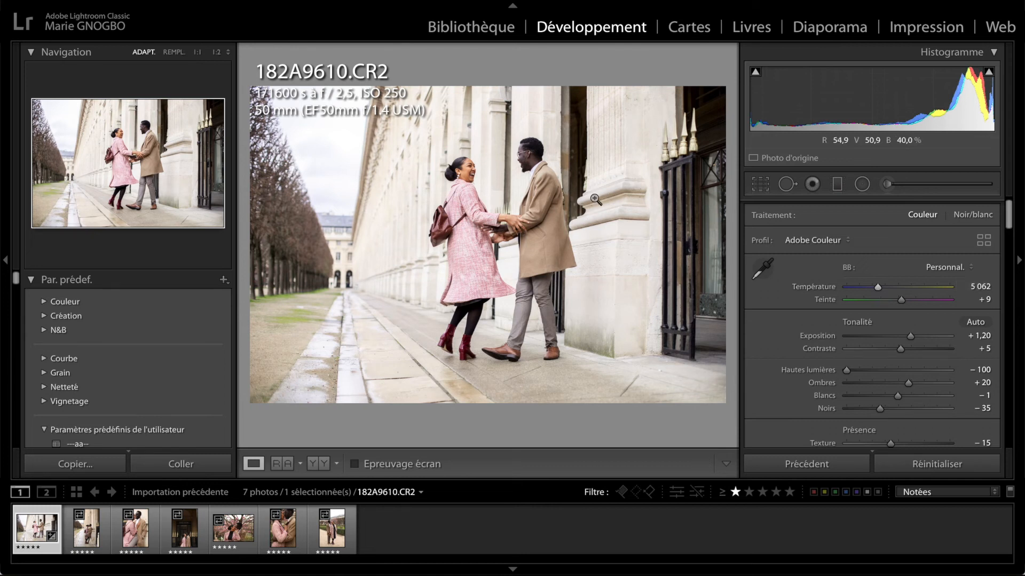
Step: In the tone curve, try Ombres at −40 and −20, check the couple up close, and settle on −5
scroll(934, 358, "down", 10)
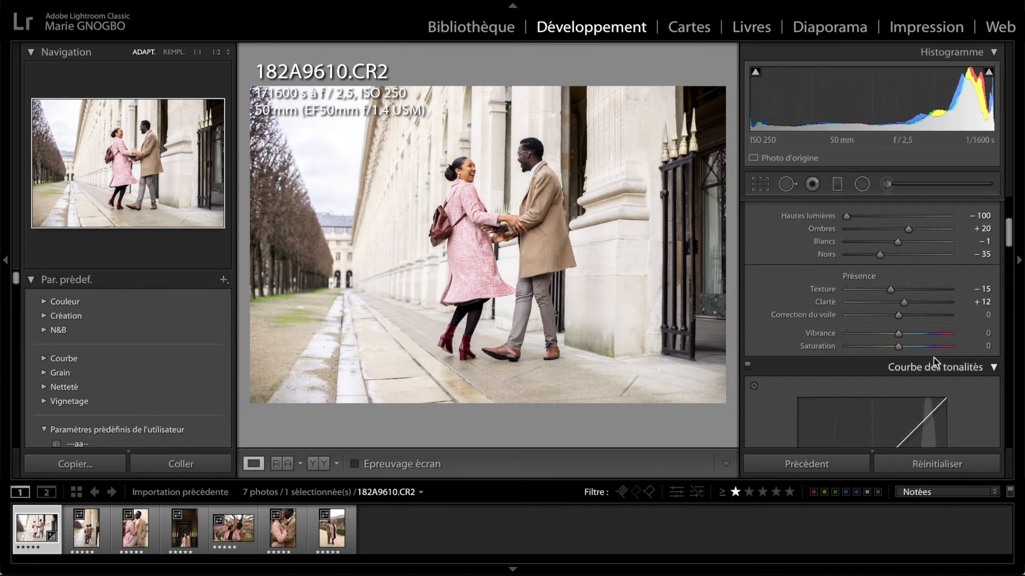
scroll(934, 357, "down", 3)
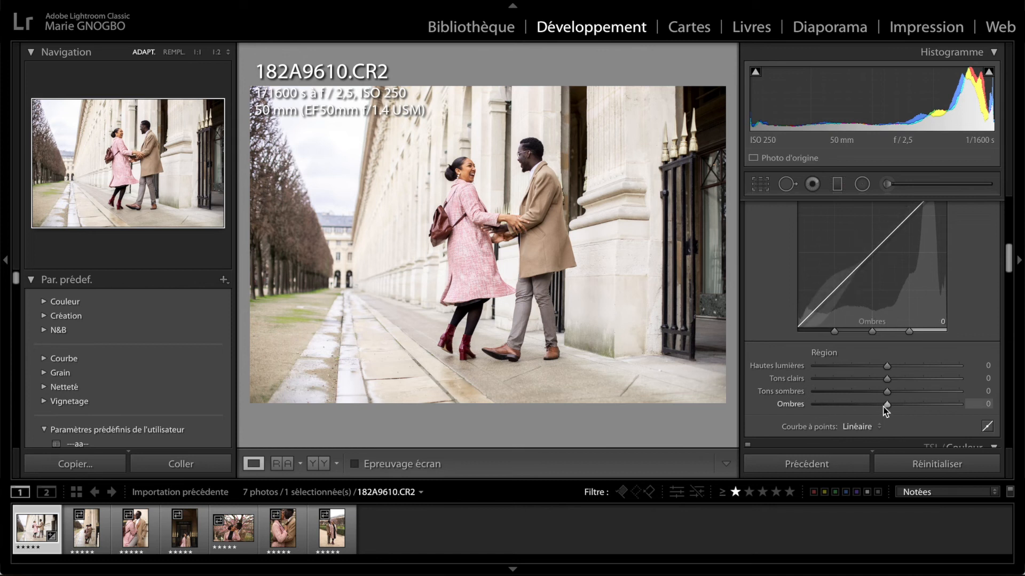
left_click_drag(886, 405, 855, 405)
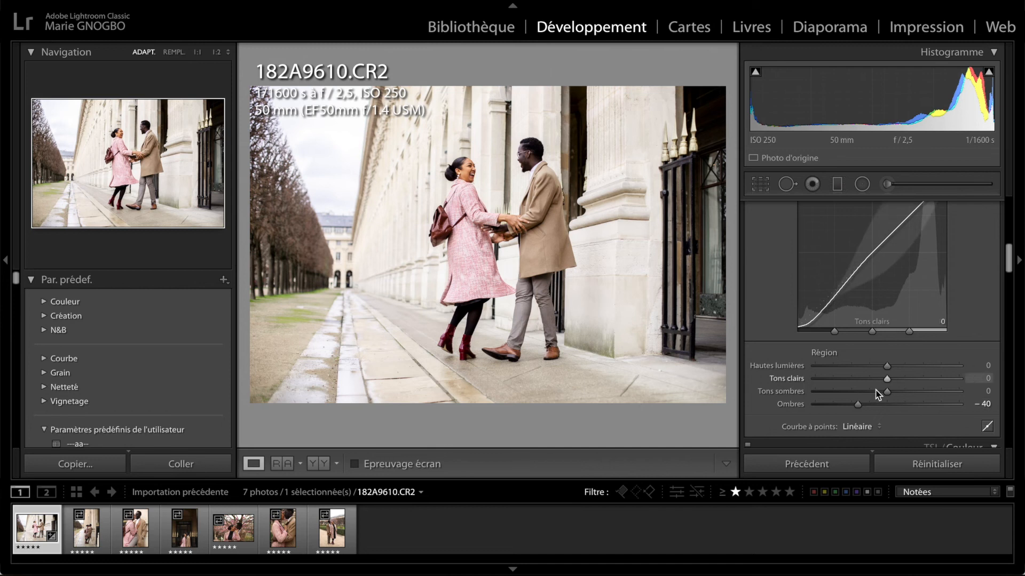
left_click_drag(858, 405, 877, 405)
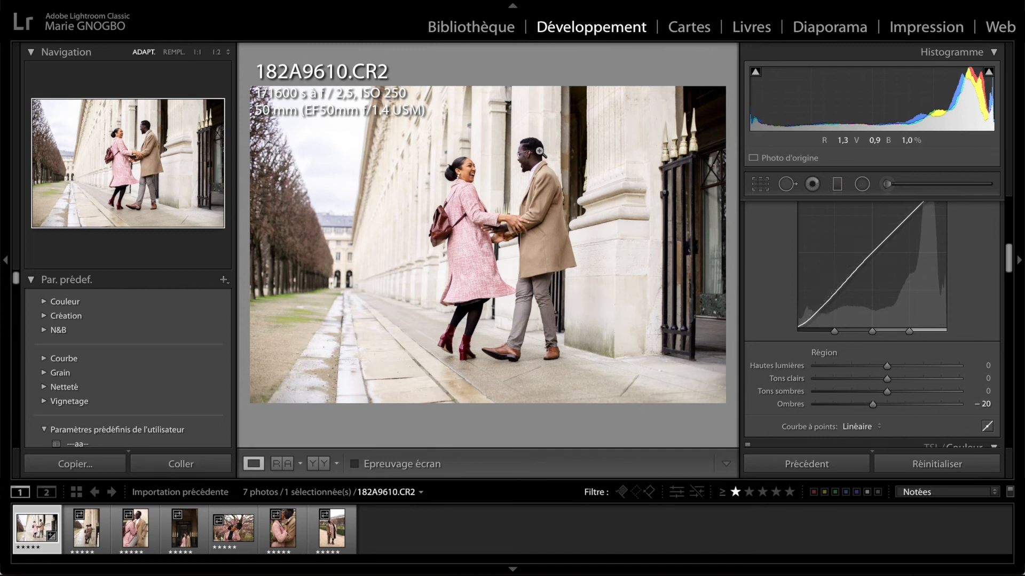
left_click(538, 151)
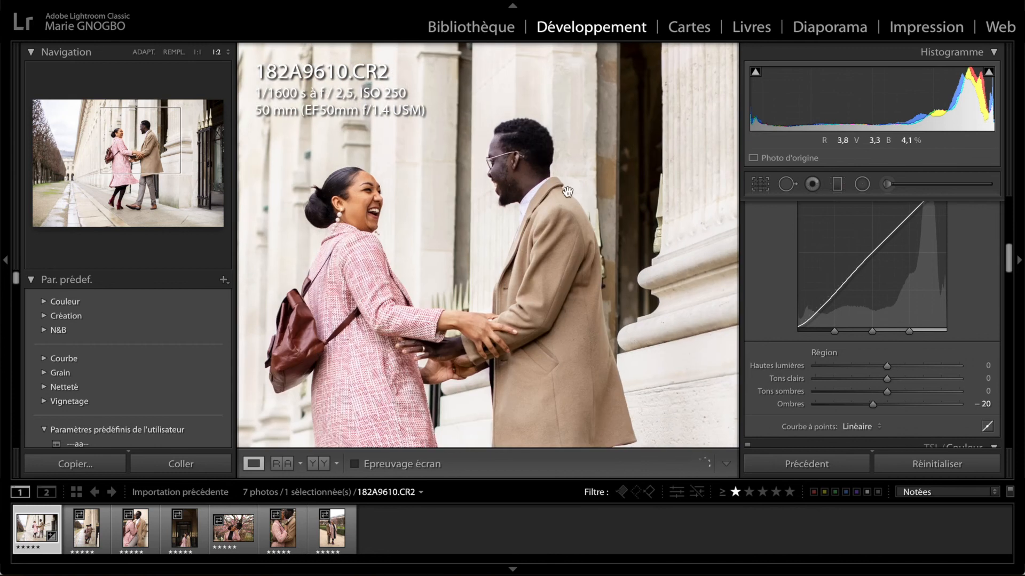
left_click(562, 201)
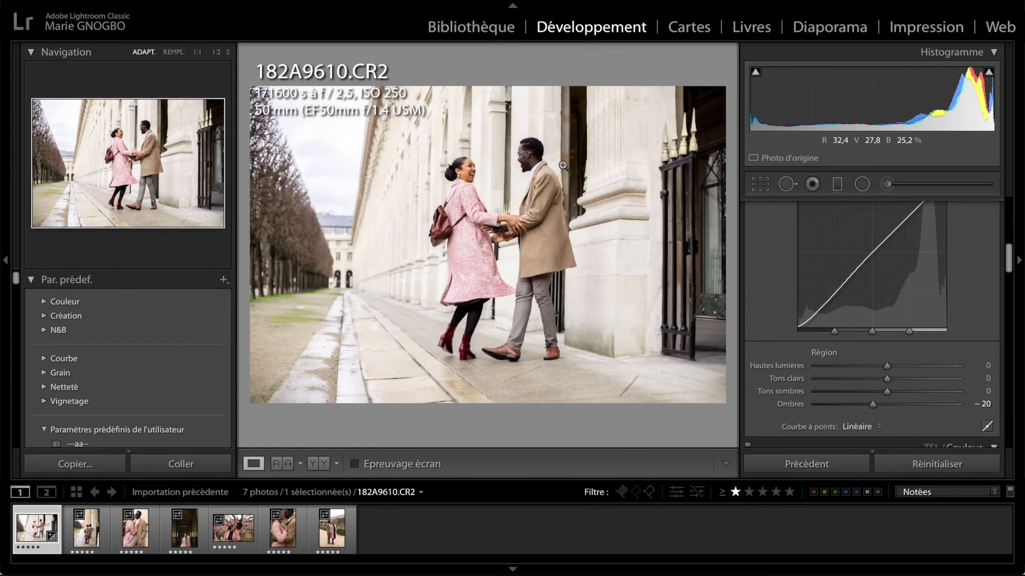
left_click(884, 405)
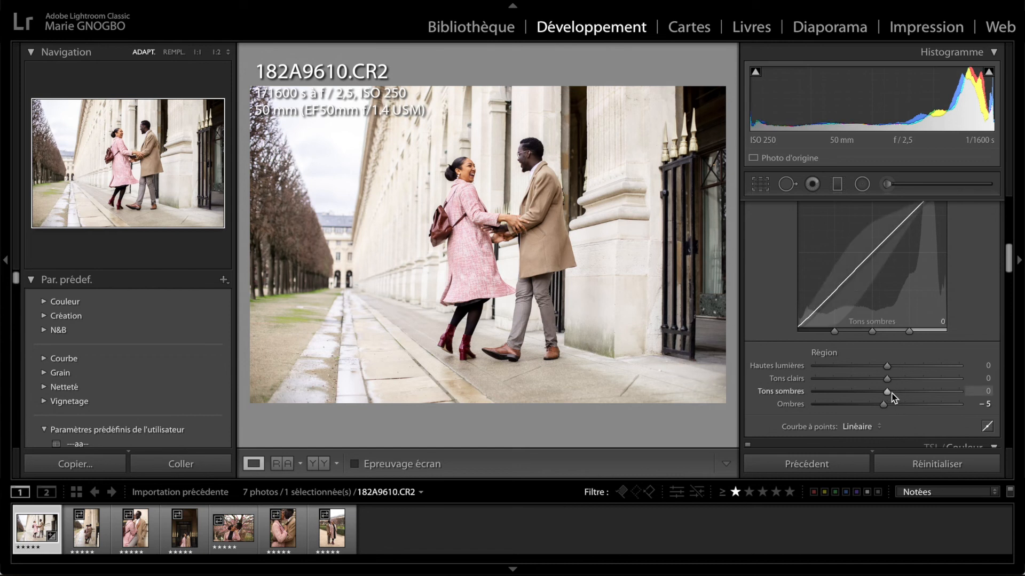
Step: In the tone curve, try Tons clairs −13 and reset it, test Tons sombres up to +93, and settle on Tons sombres +10
mouse_move(886, 382)
left_mouse_down()
mouse_move(832, 386)
mouse_move(876, 385)
left_mouse_up()
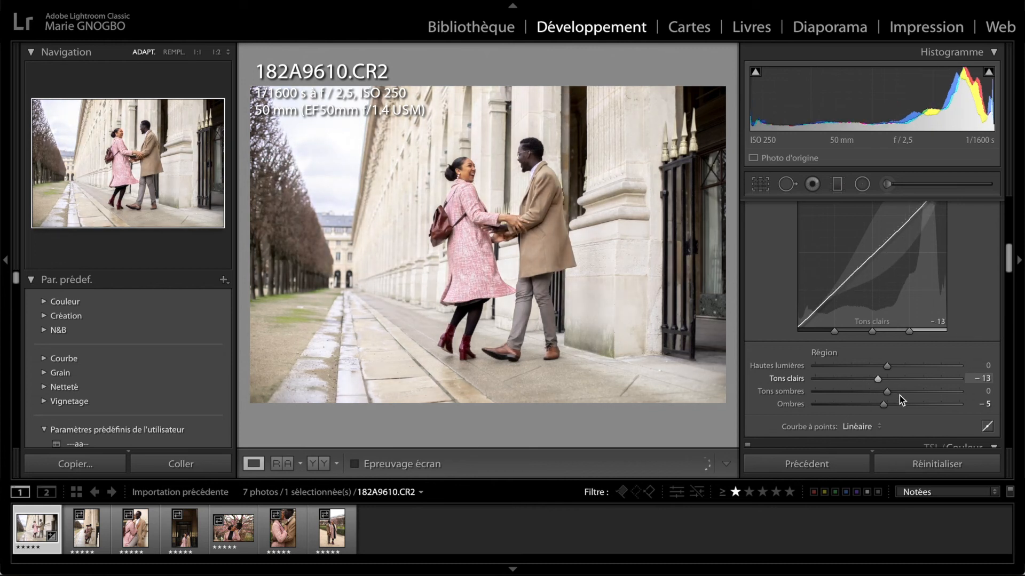
double_click(878, 378)
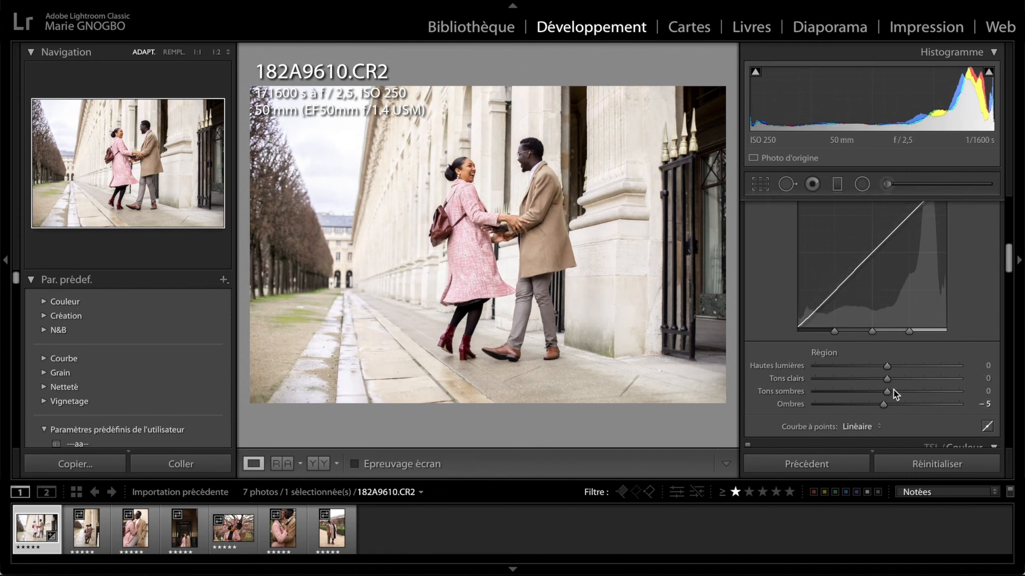
left_click_drag(893, 391, 904, 391)
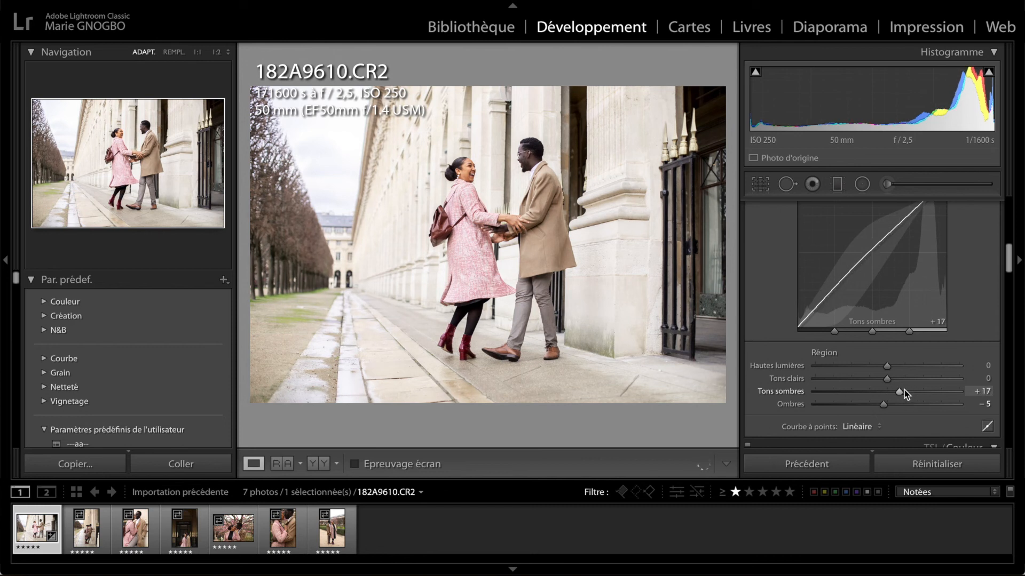
left_click_drag(801, 389, 902, 393)
left_click_drag(903, 392, 958, 391)
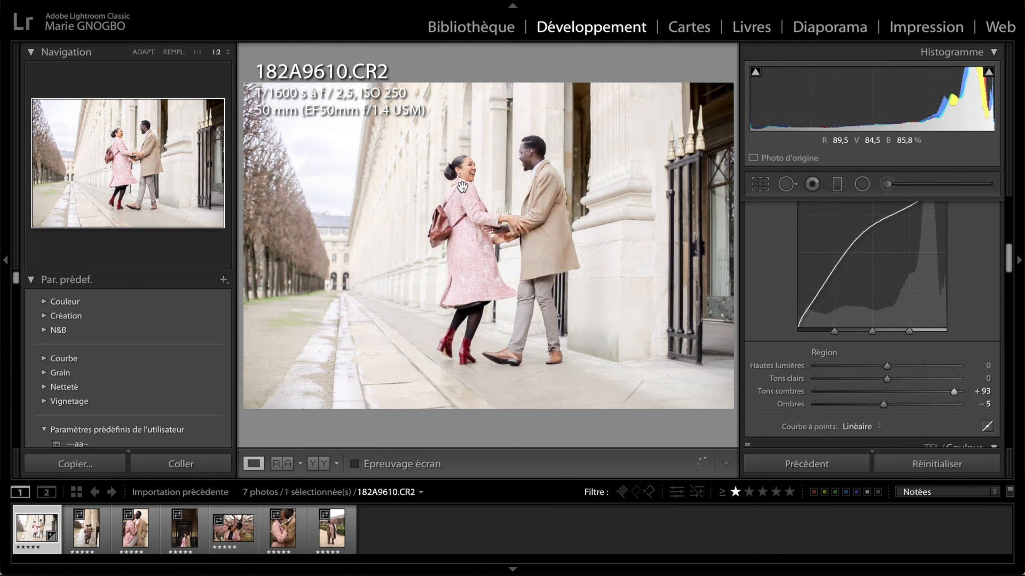
left_click(492, 165)
left_click(541, 125)
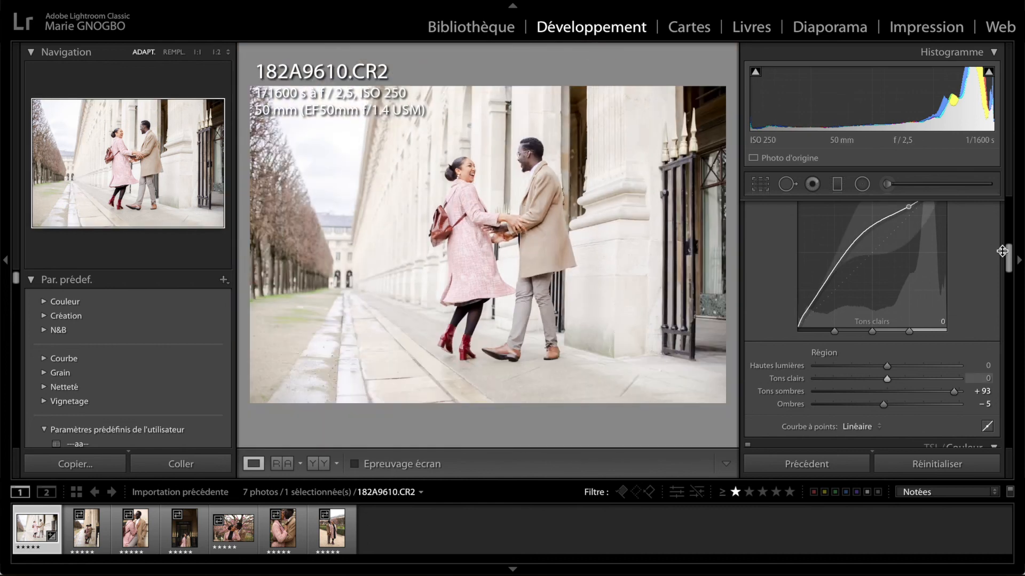
left_click_drag(953, 392, 893, 398)
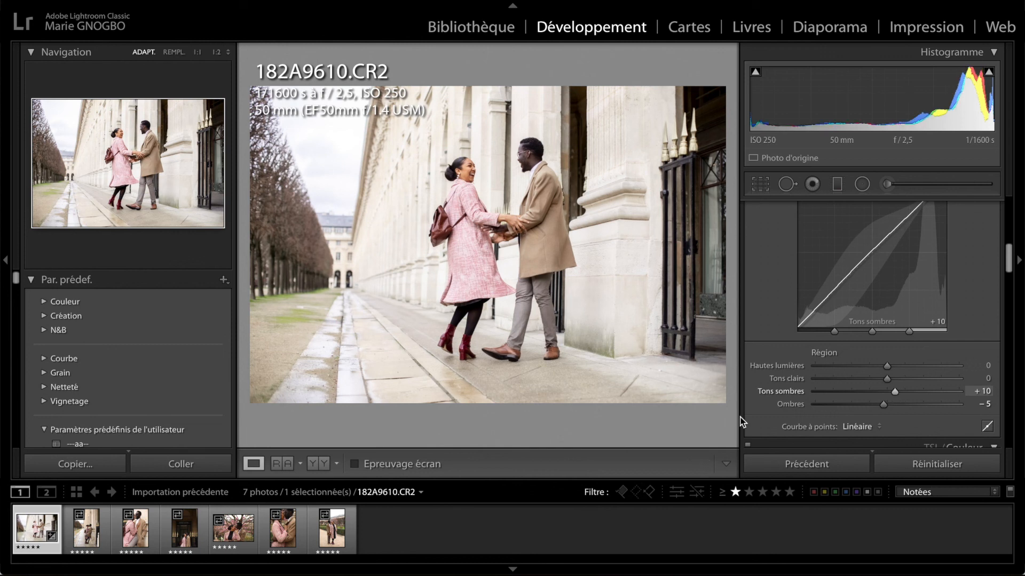
Step: Compare the before and after versions side by side, zoomed in on the man's face and coat, and return to the single-photo view
left_click(312, 464)
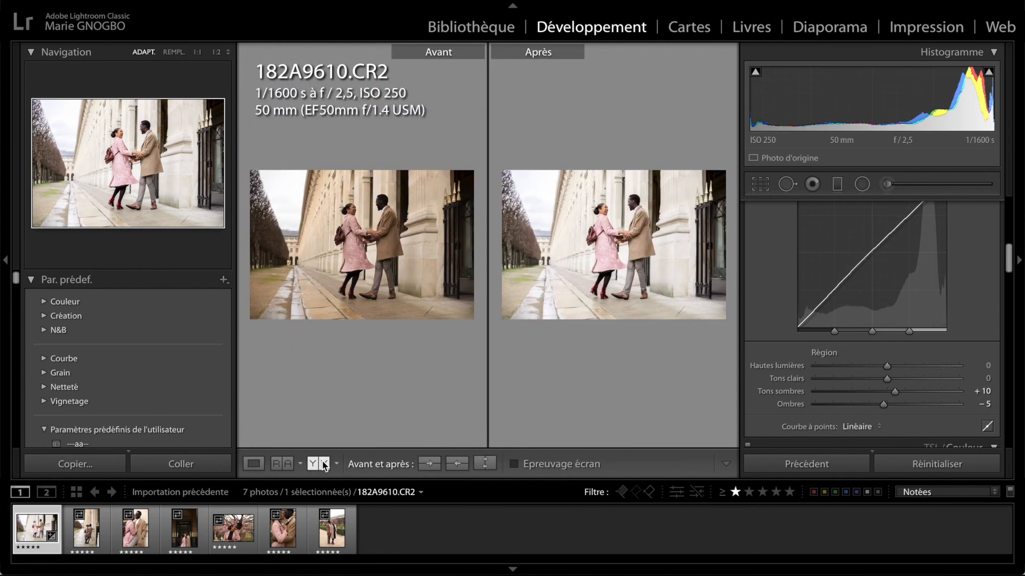
left_click(284, 464)
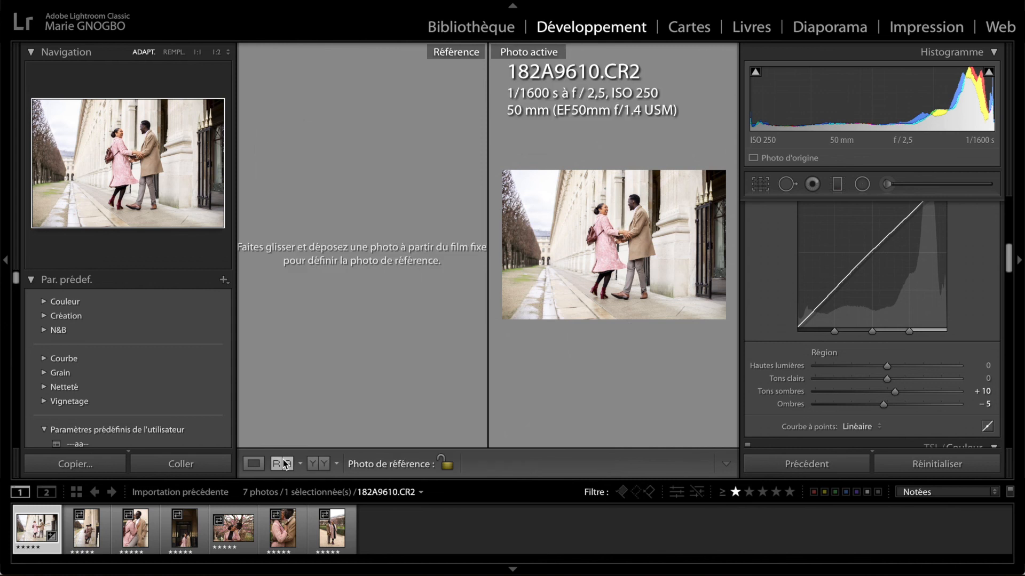
left_click(285, 464)
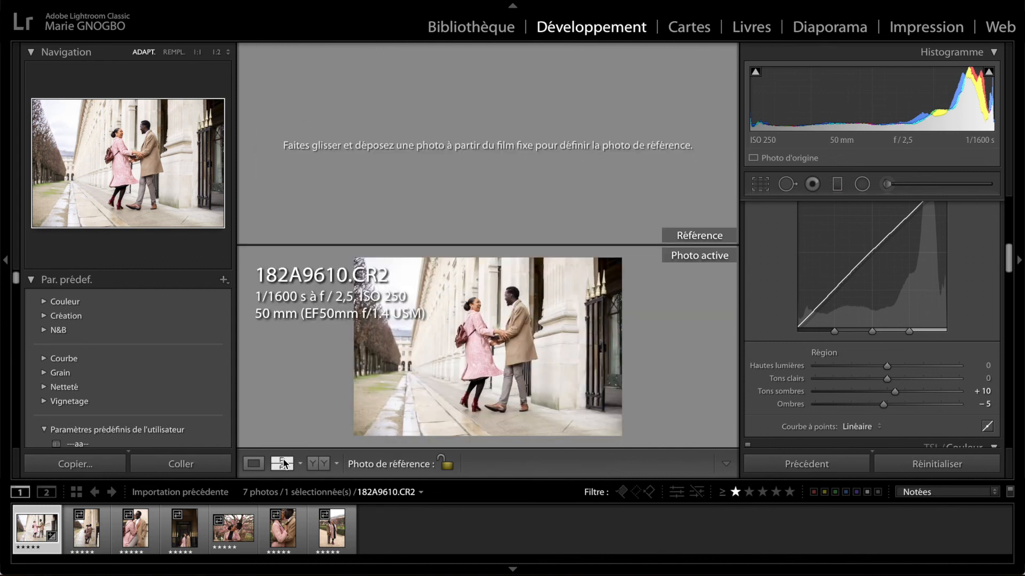
left_click(313, 464)
left_click(410, 210)
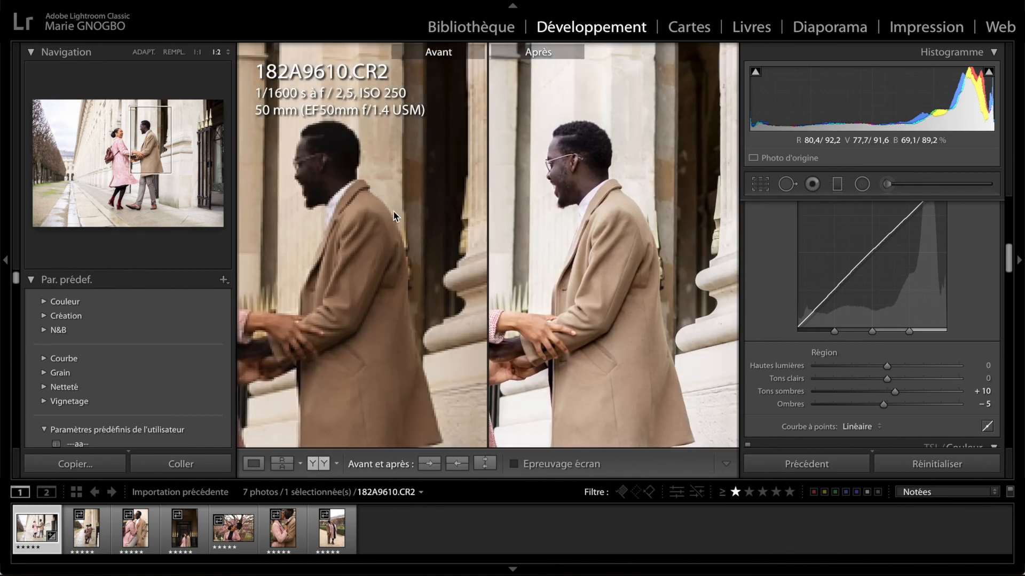
left_click_drag(394, 213, 432, 216)
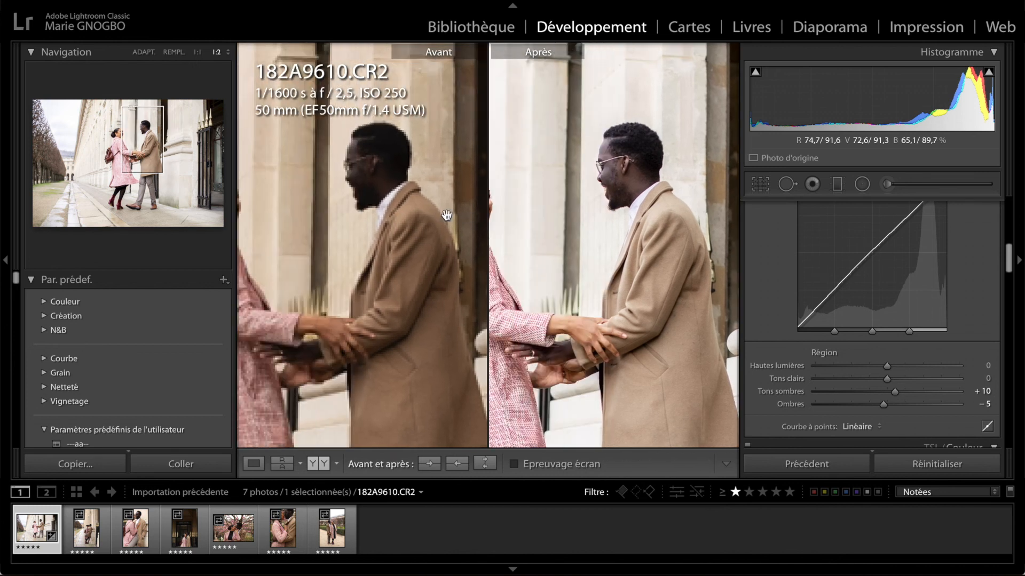
left_click(460, 143)
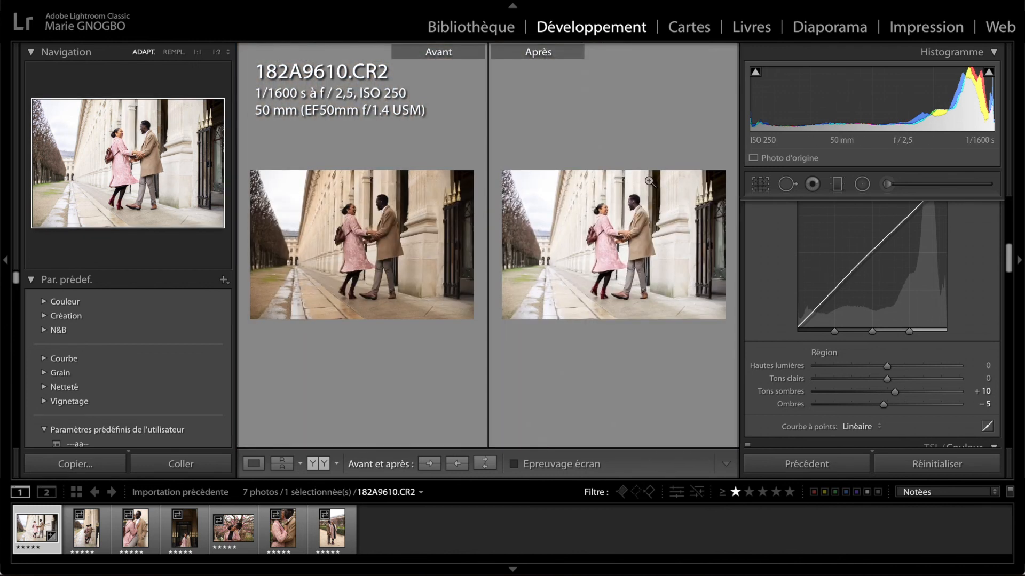
left_click(254, 463)
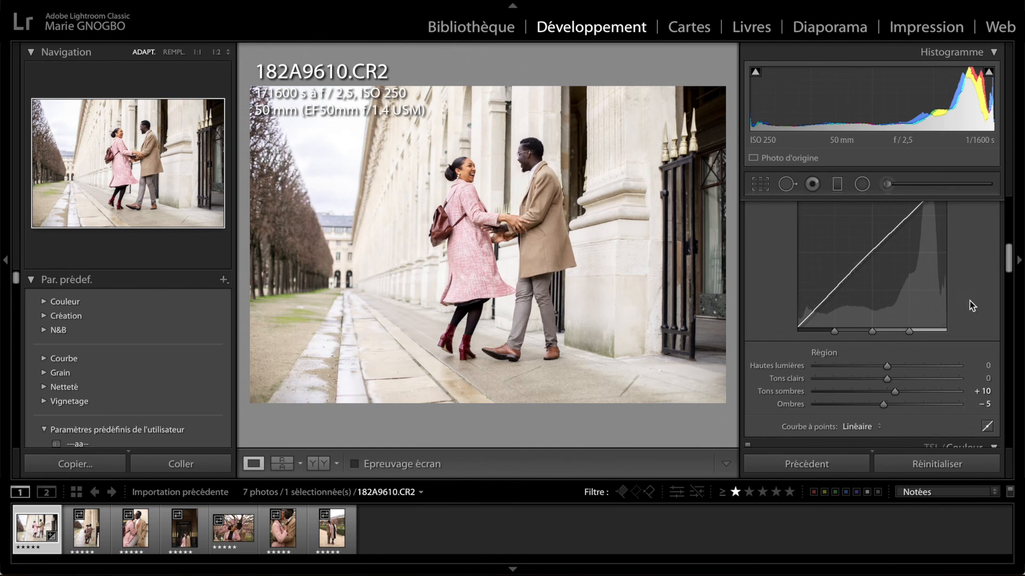
Step: In the basic adjustments, set Exposition to +1,05 and Ombres to +26
scroll(970, 301, "up", 5)
scroll(970, 301, "down", 1)
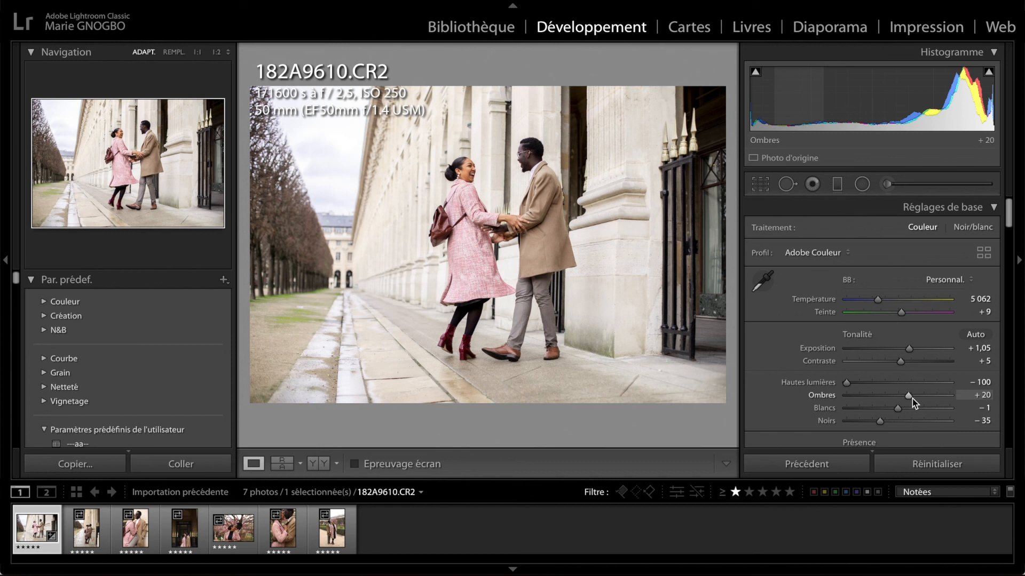
left_click_drag(914, 398, 915, 399)
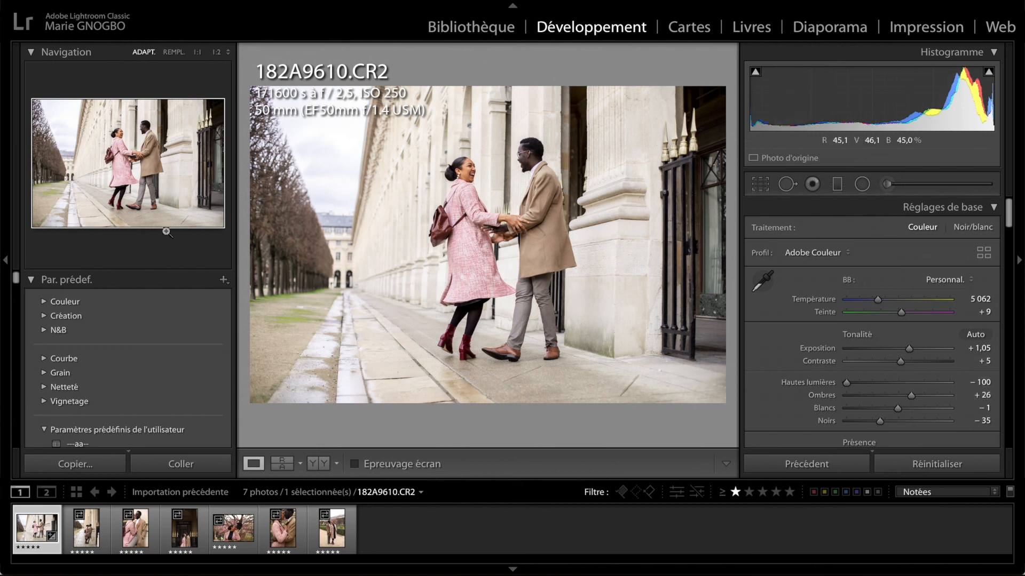
Step: Review the export settings and export the retouched photo to a subfolder of the original photo's folder on the hard disk
left_click(149, 1)
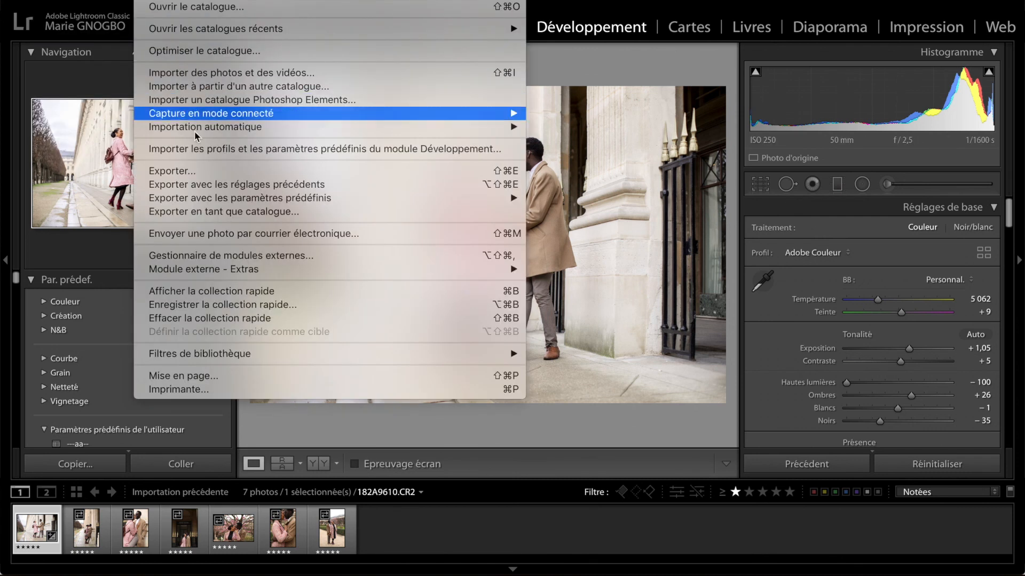
left_click(220, 175)
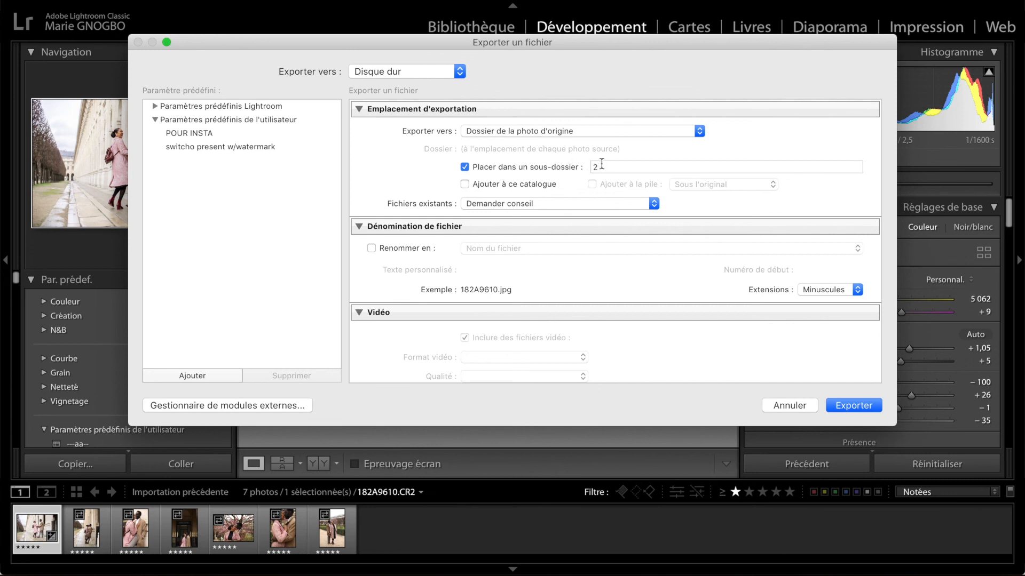
scroll(574, 335, "down", 10)
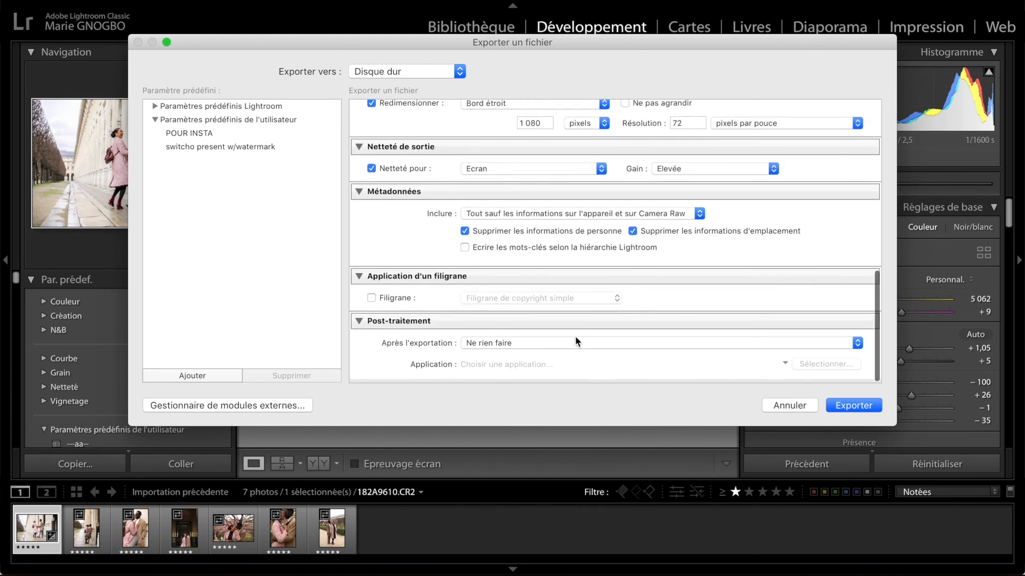
left_click(845, 410)
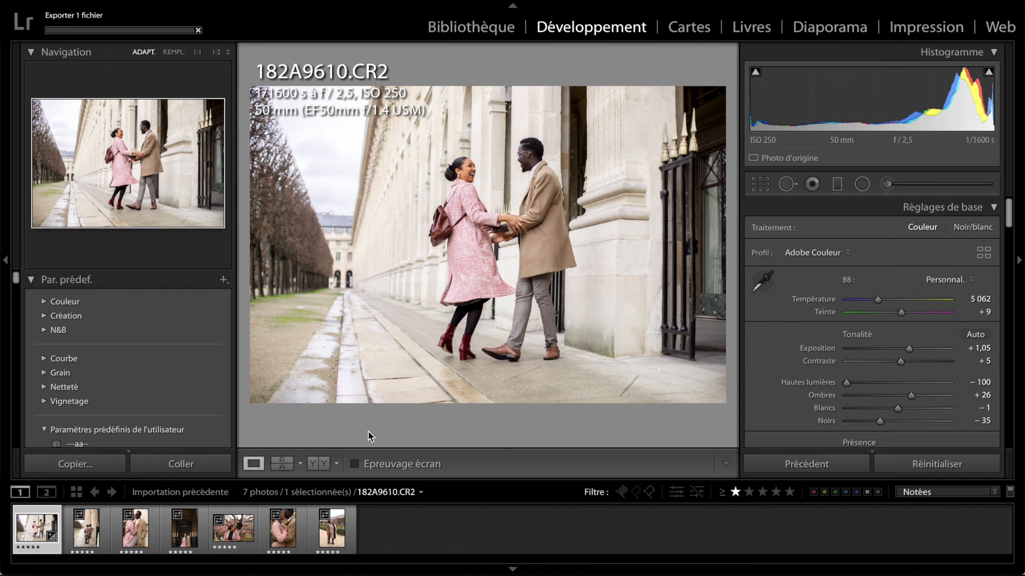
Step: Look at photo 182A9936.CR2 of the couple by the hedge and select the dark gallery-front photo 182A9726.CR2
left_click(301, 528)
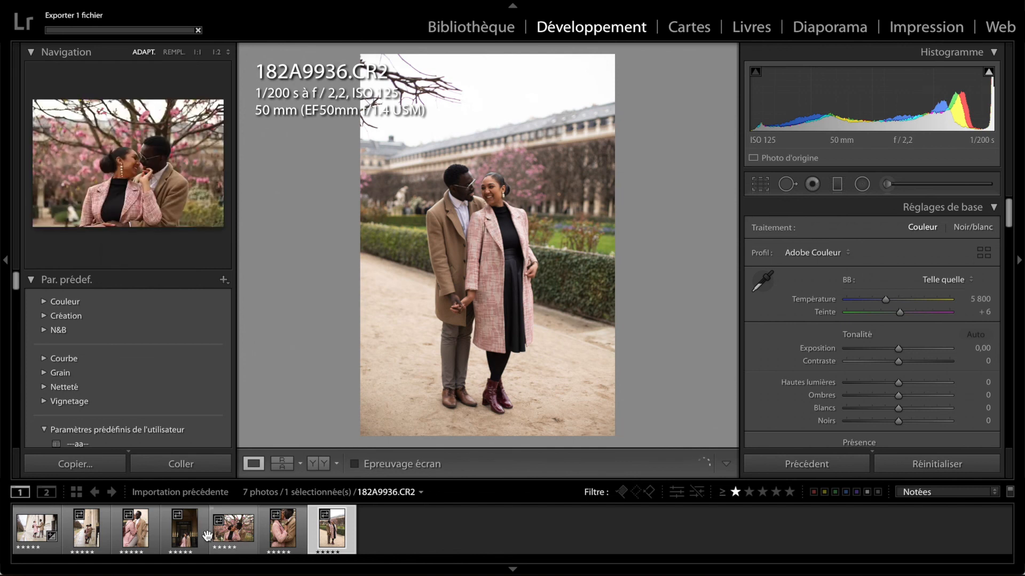
left_click(208, 539)
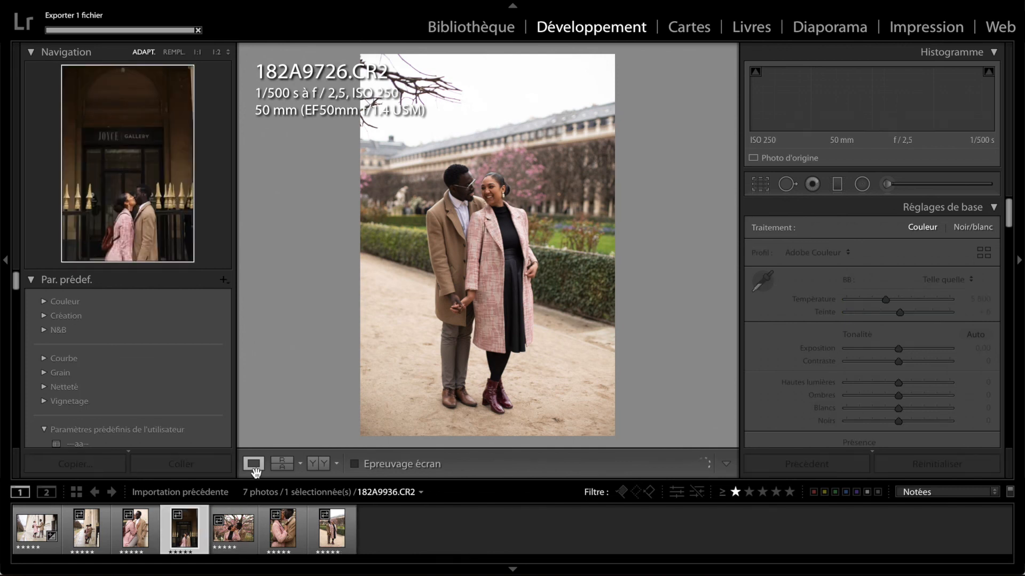